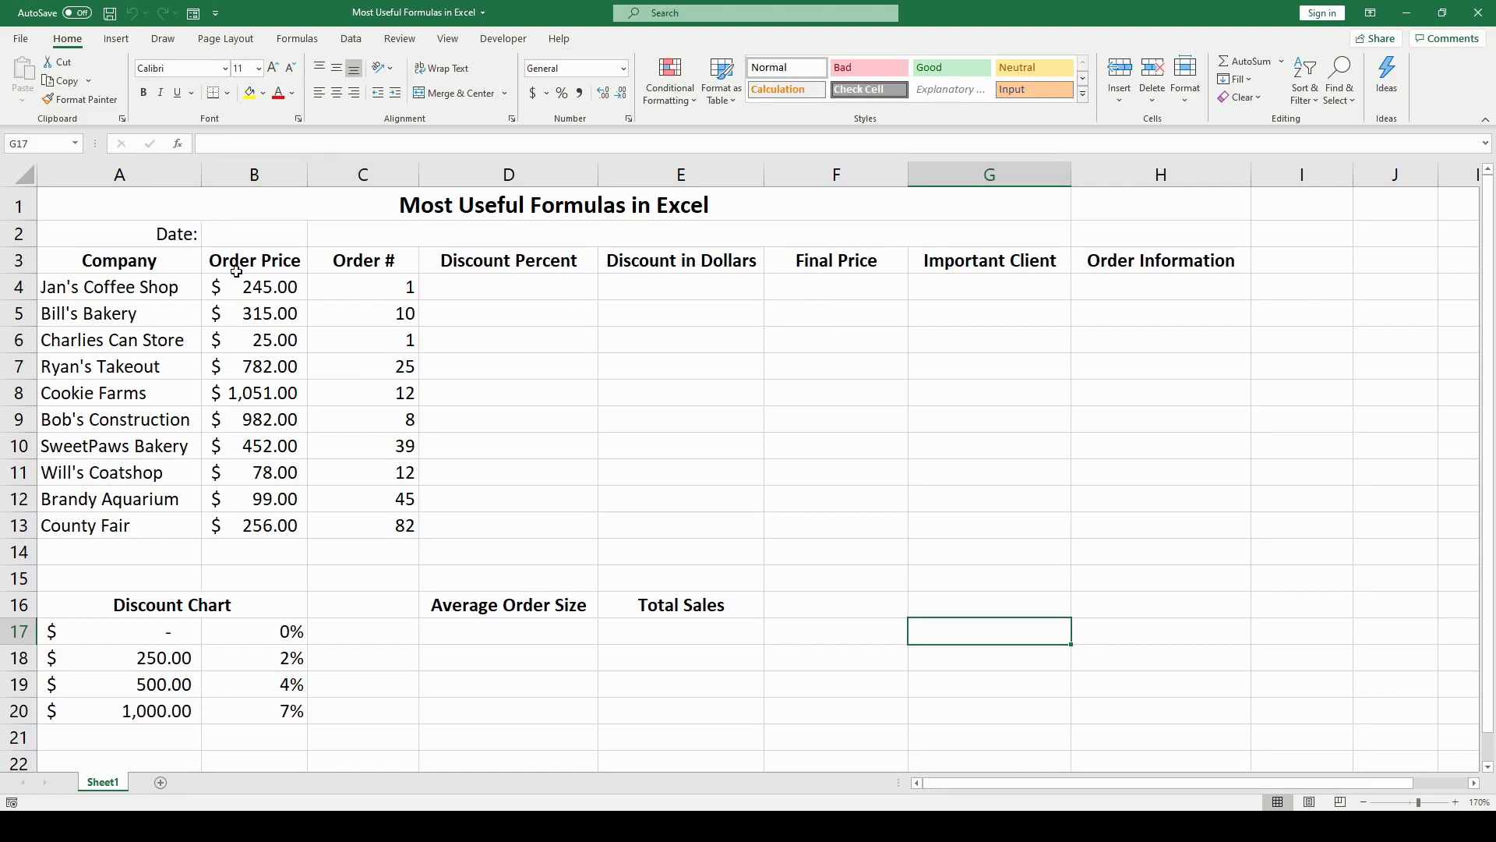
# Enter =TODAY() in cell B2 so the Date shows 7/20/2020
pyautogui.click(251, 230)
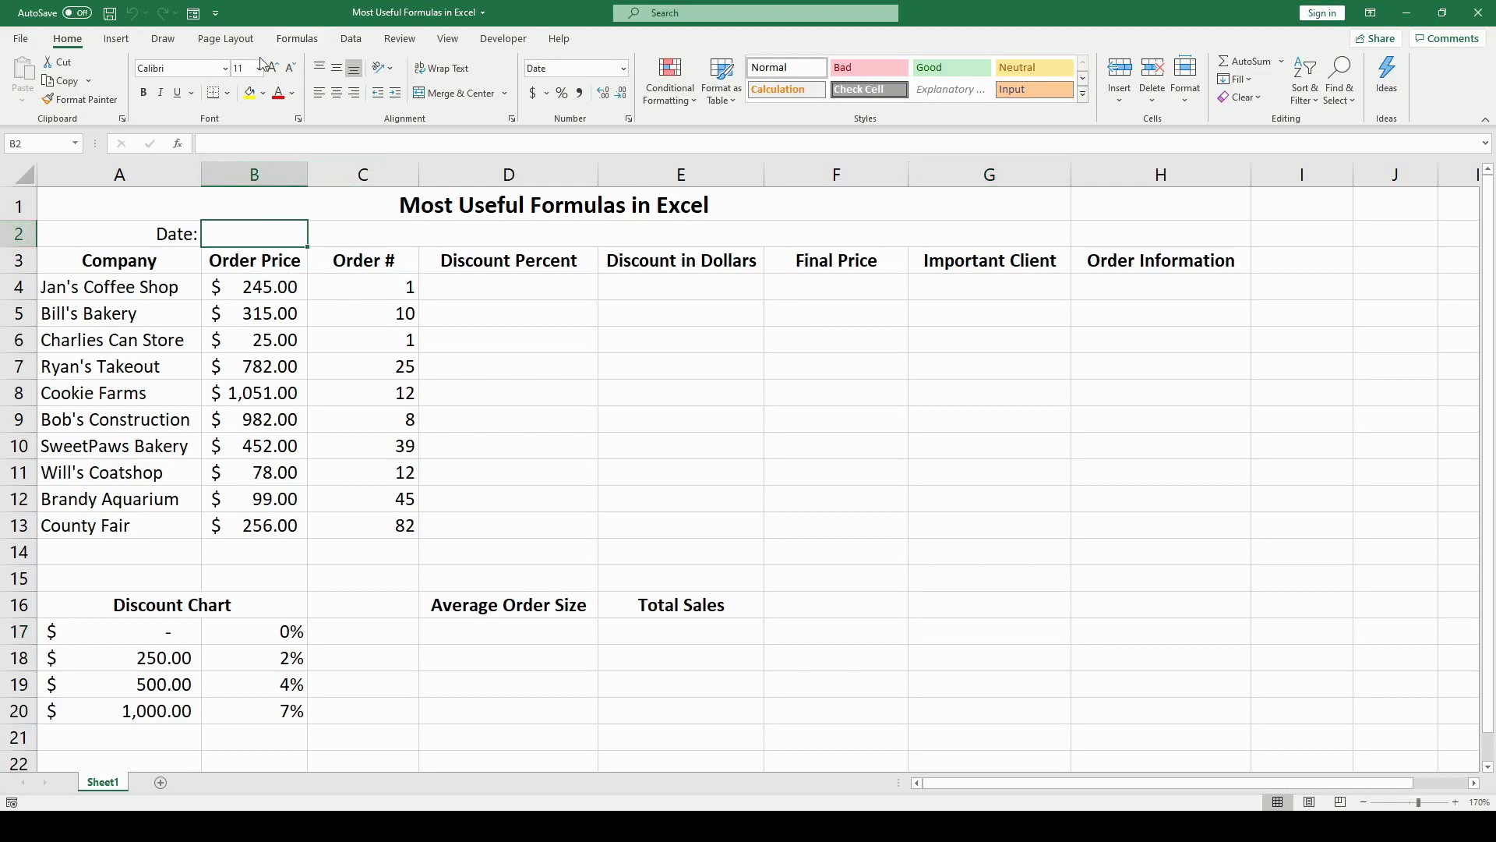
pyautogui.click(295, 41)
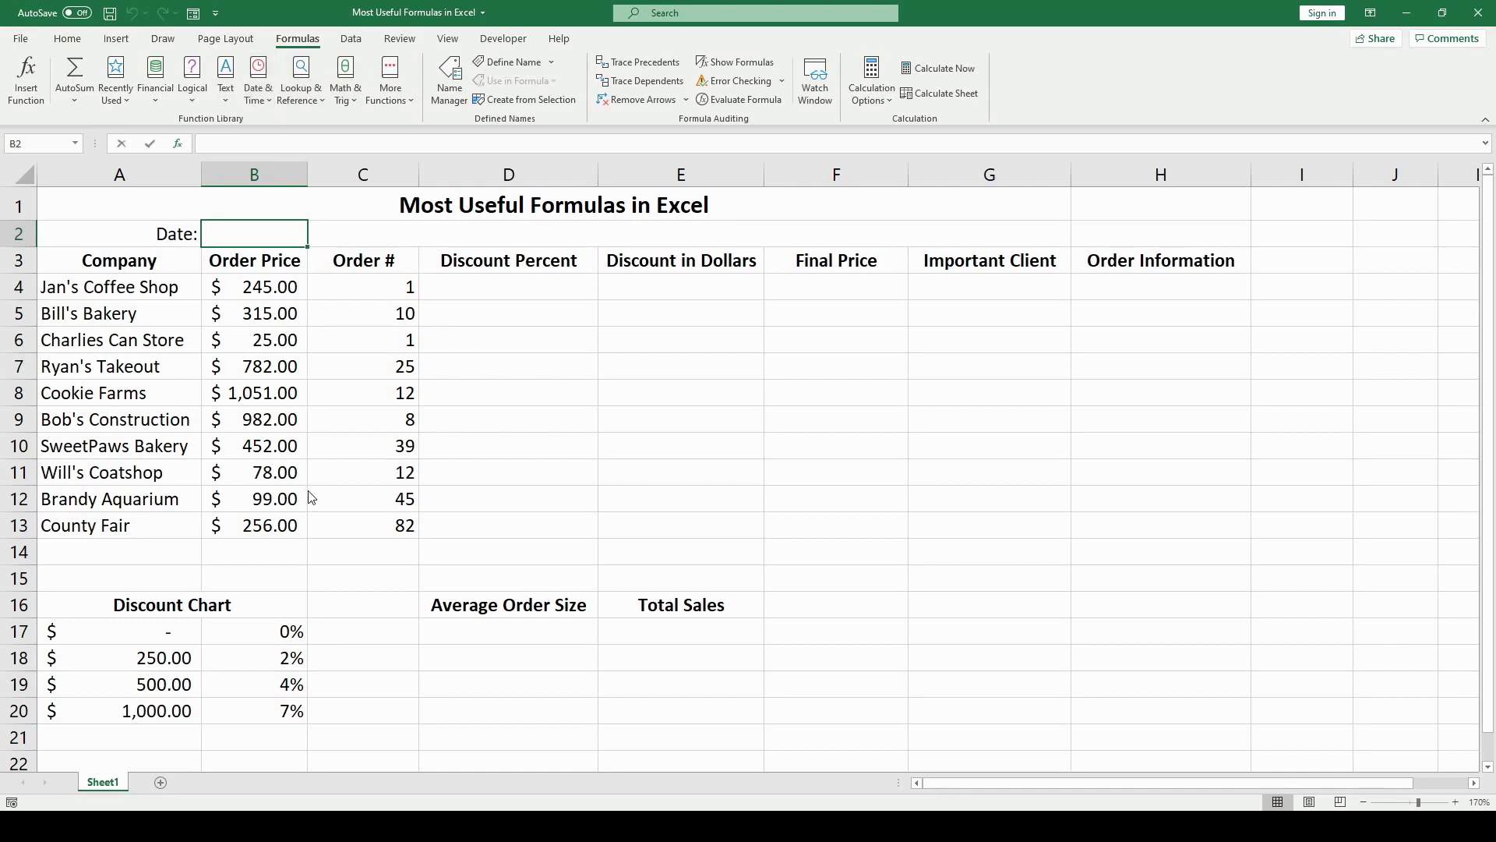
pyautogui.write('=TODAY()')
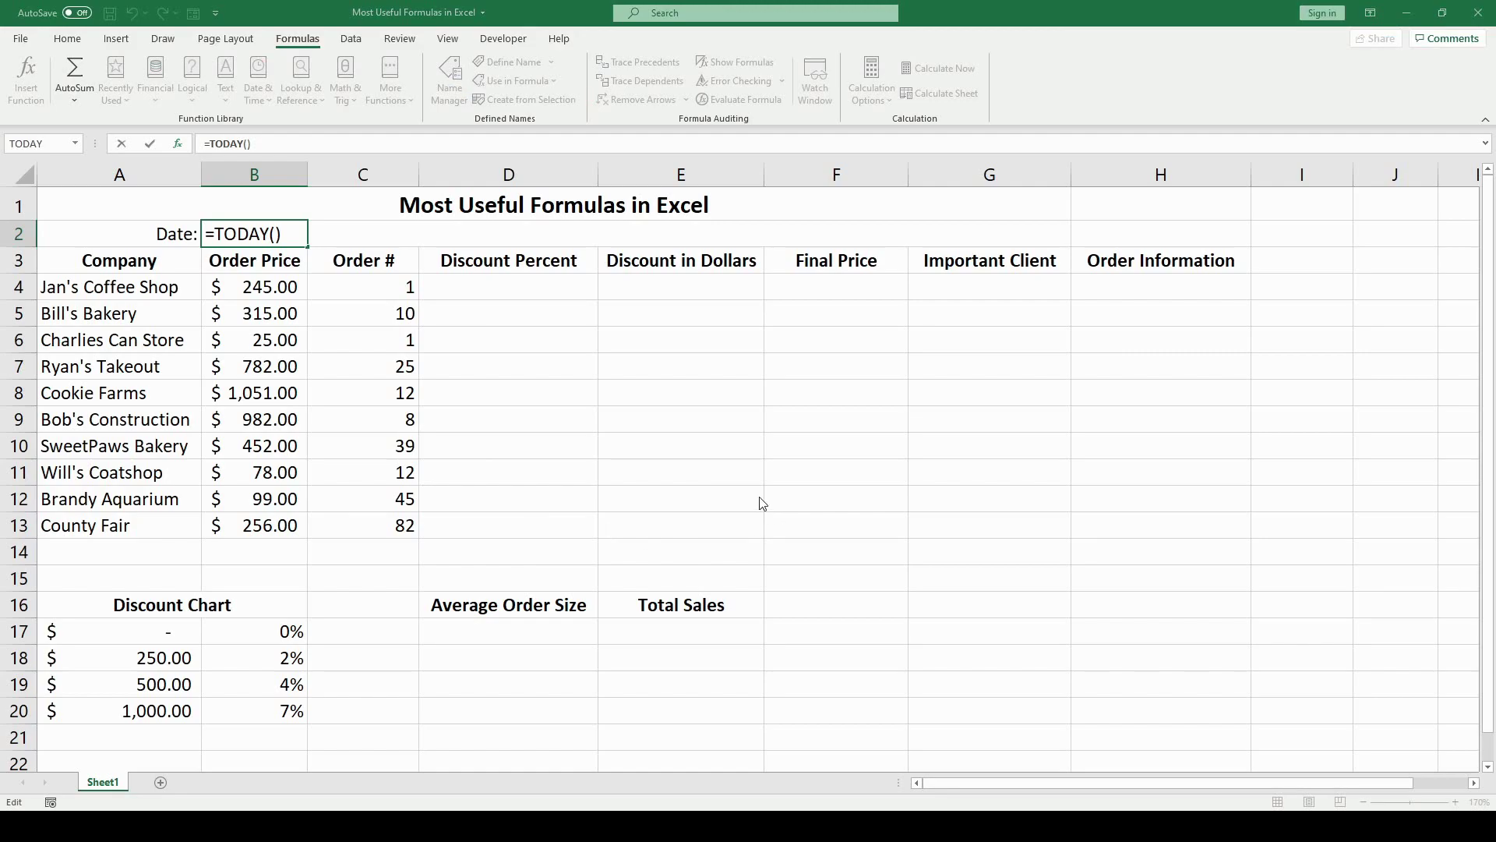
pyautogui.hotkey('ctrl', 'Return')
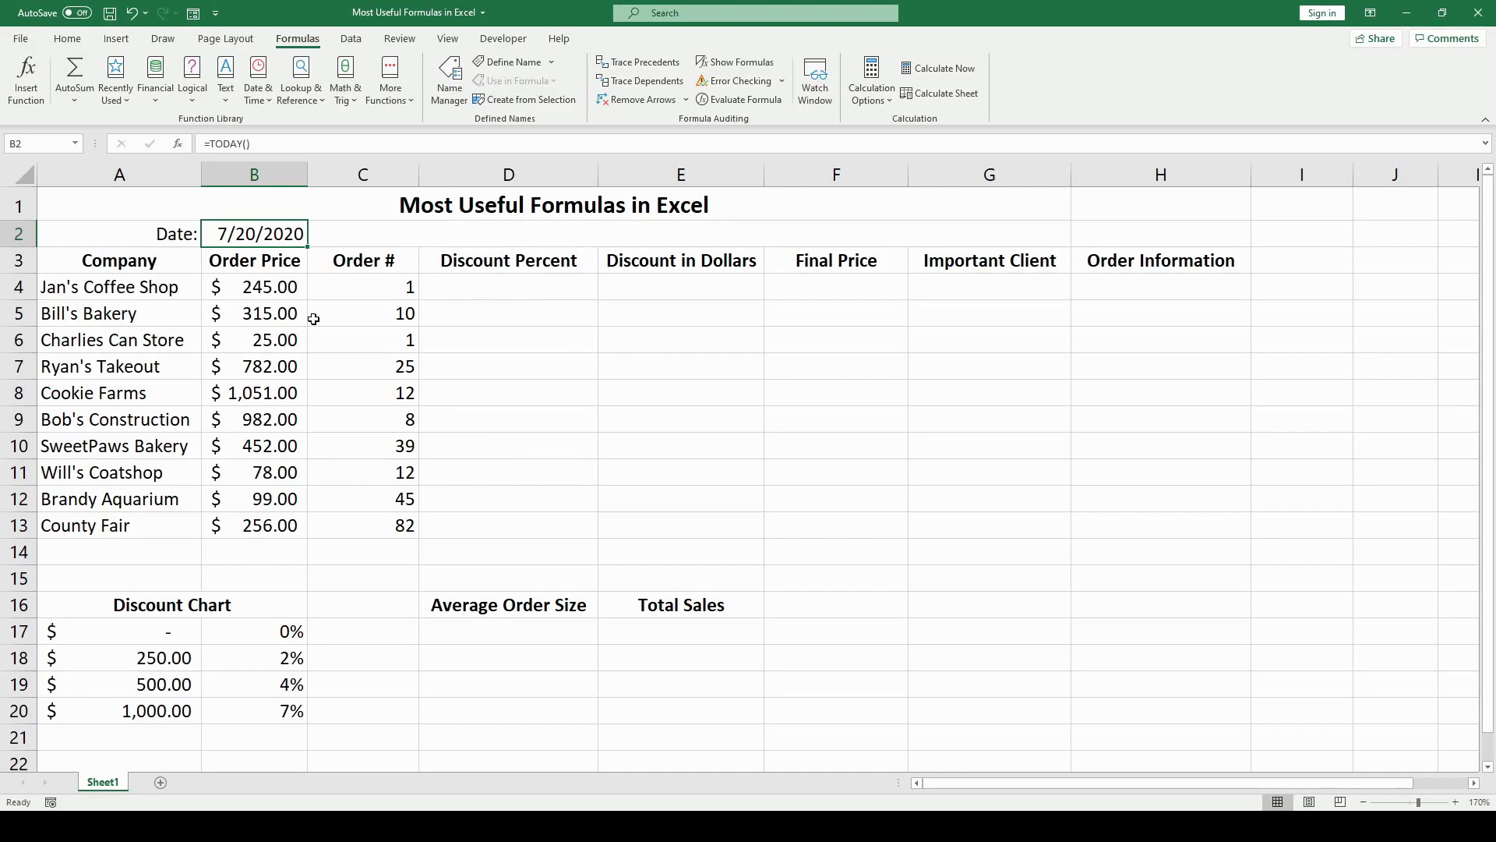
# Enter =VLOOKUP(B4,$A$17:$B$20,2) in D4 and fill it down to D13
pyautogui.click(494, 297)
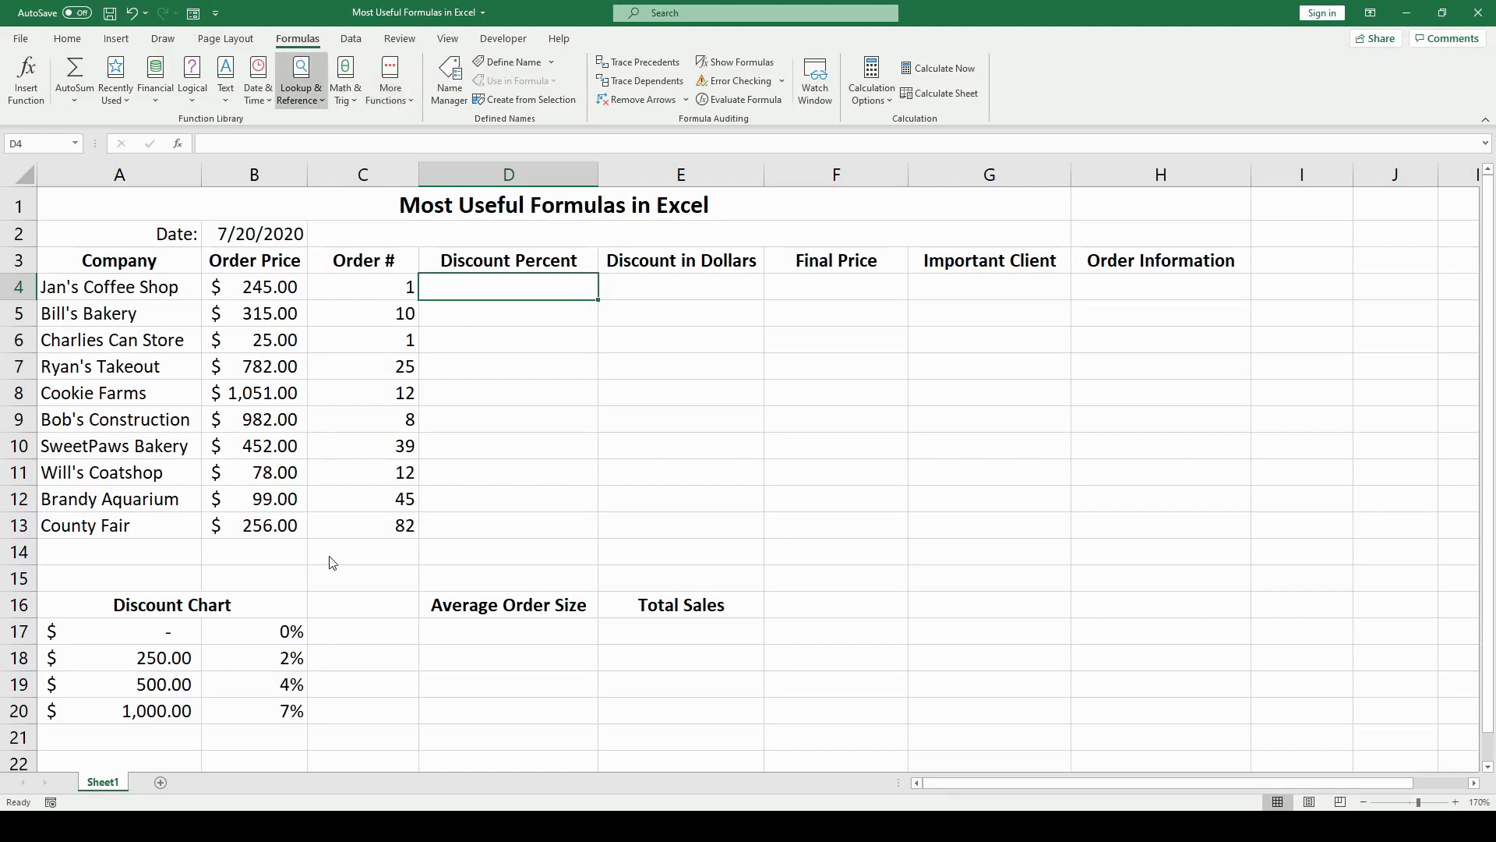
pyautogui.write('=VLOOKUP()')
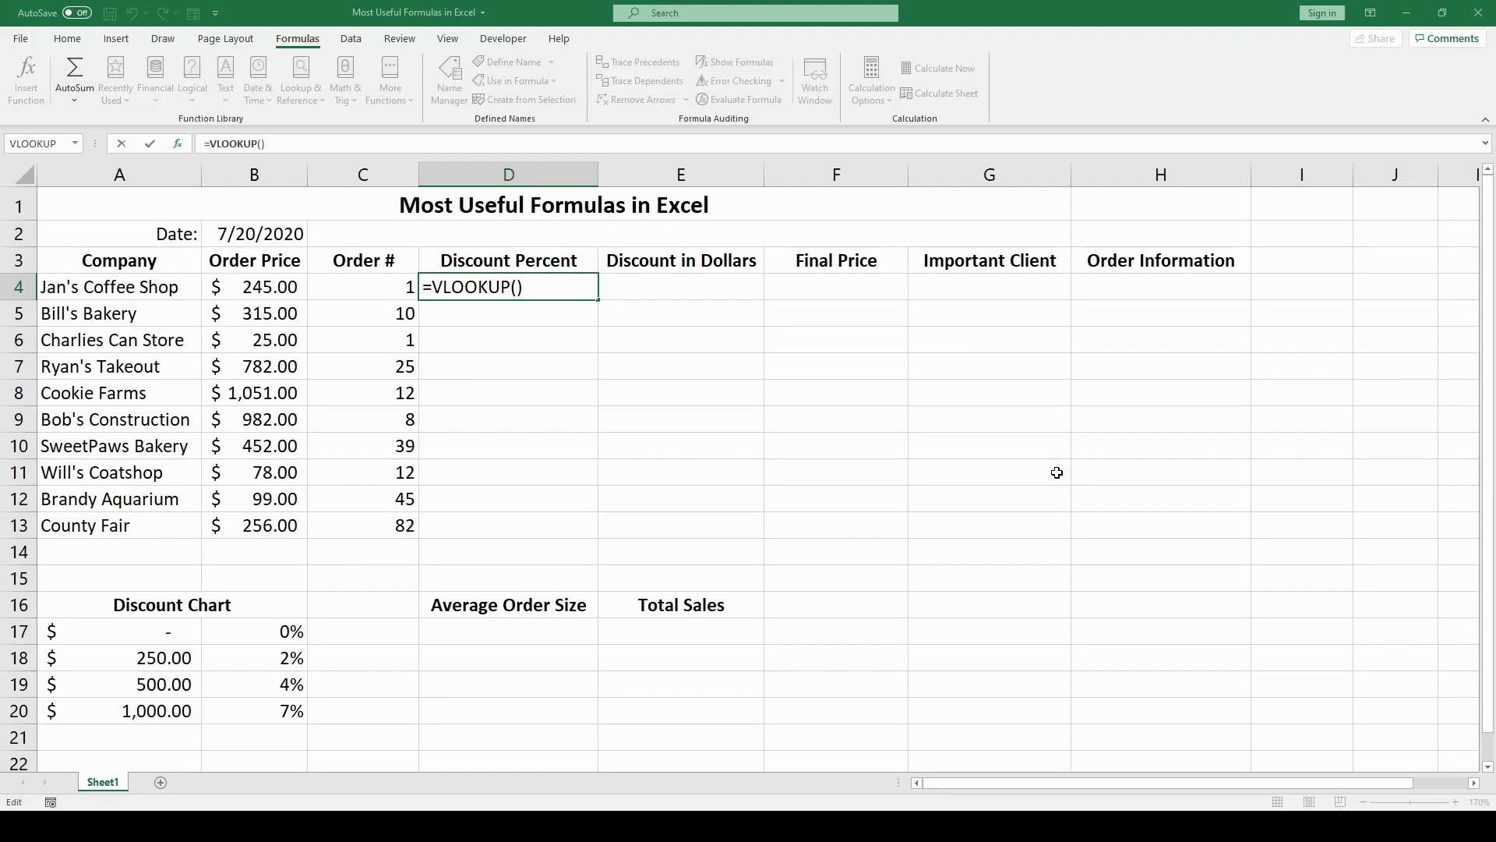
pyautogui.write('B4')
pyautogui.write(',')
pyautogui.click(68, 629)
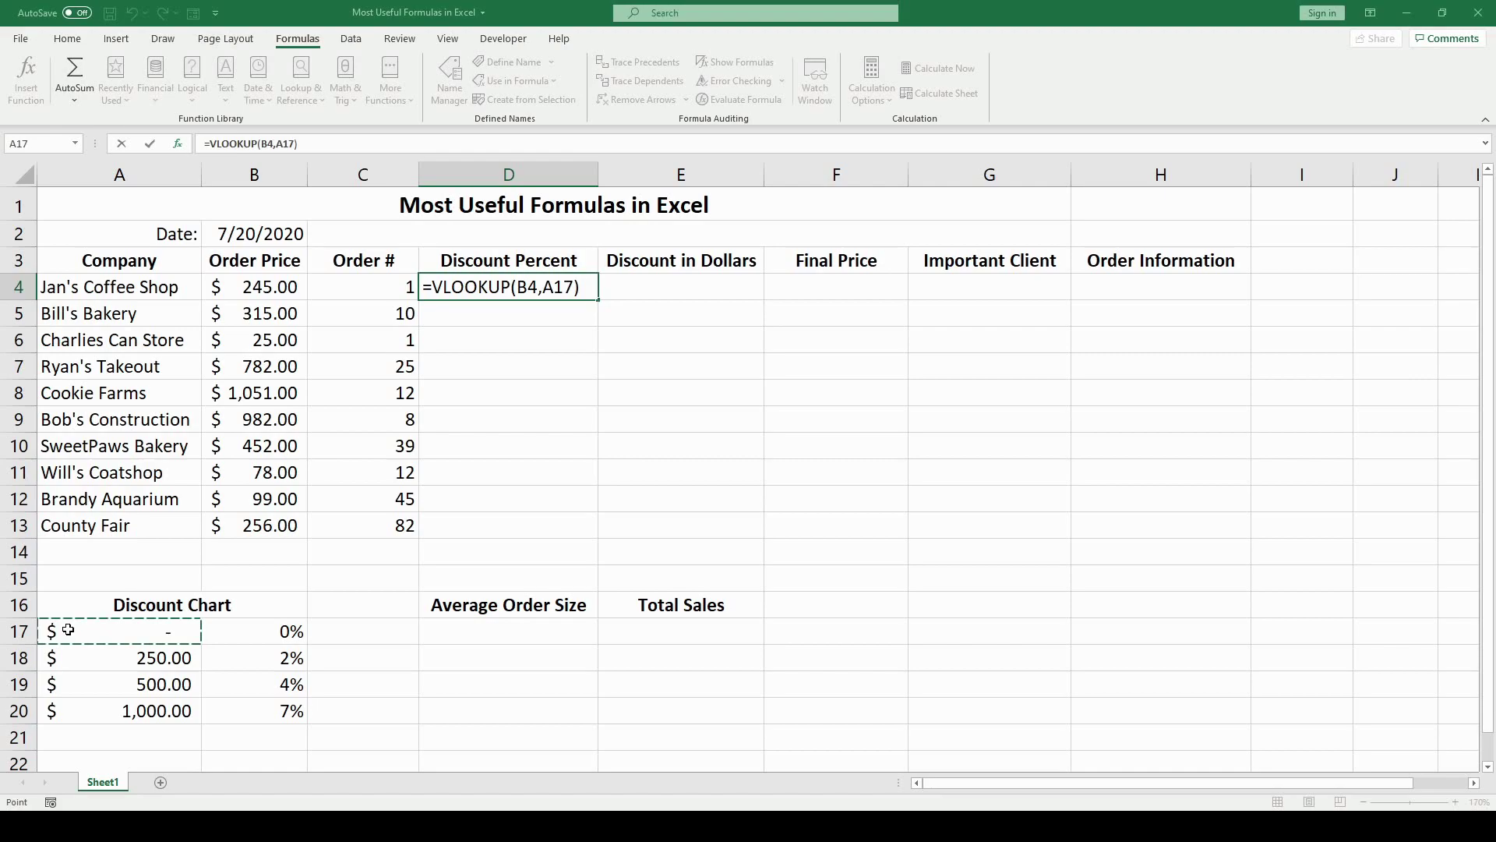
pyautogui.moveTo(69, 630); pyautogui.dragTo(258, 710)
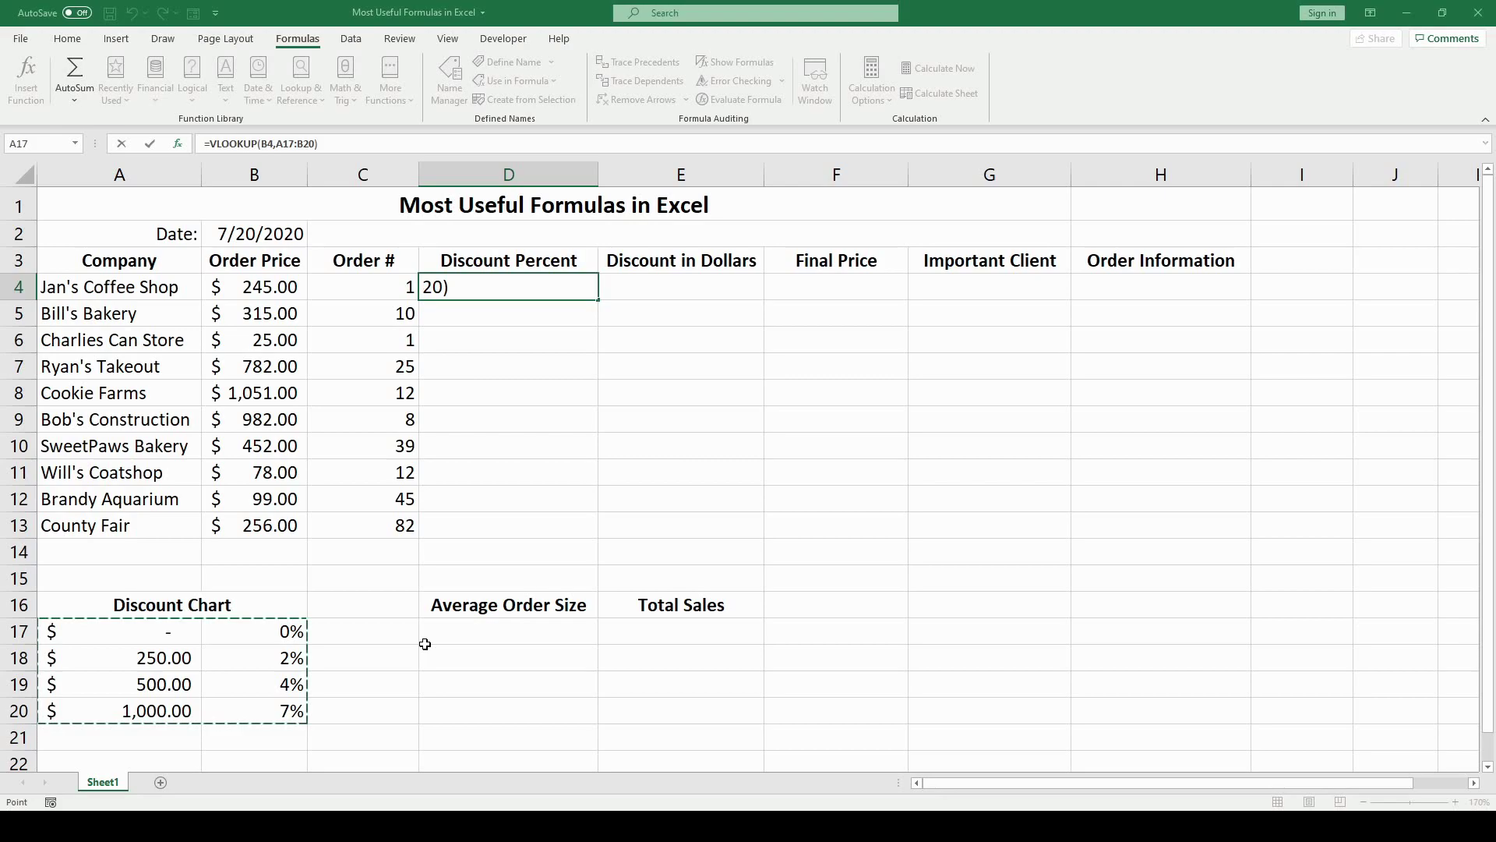
pyautogui.press('F4')
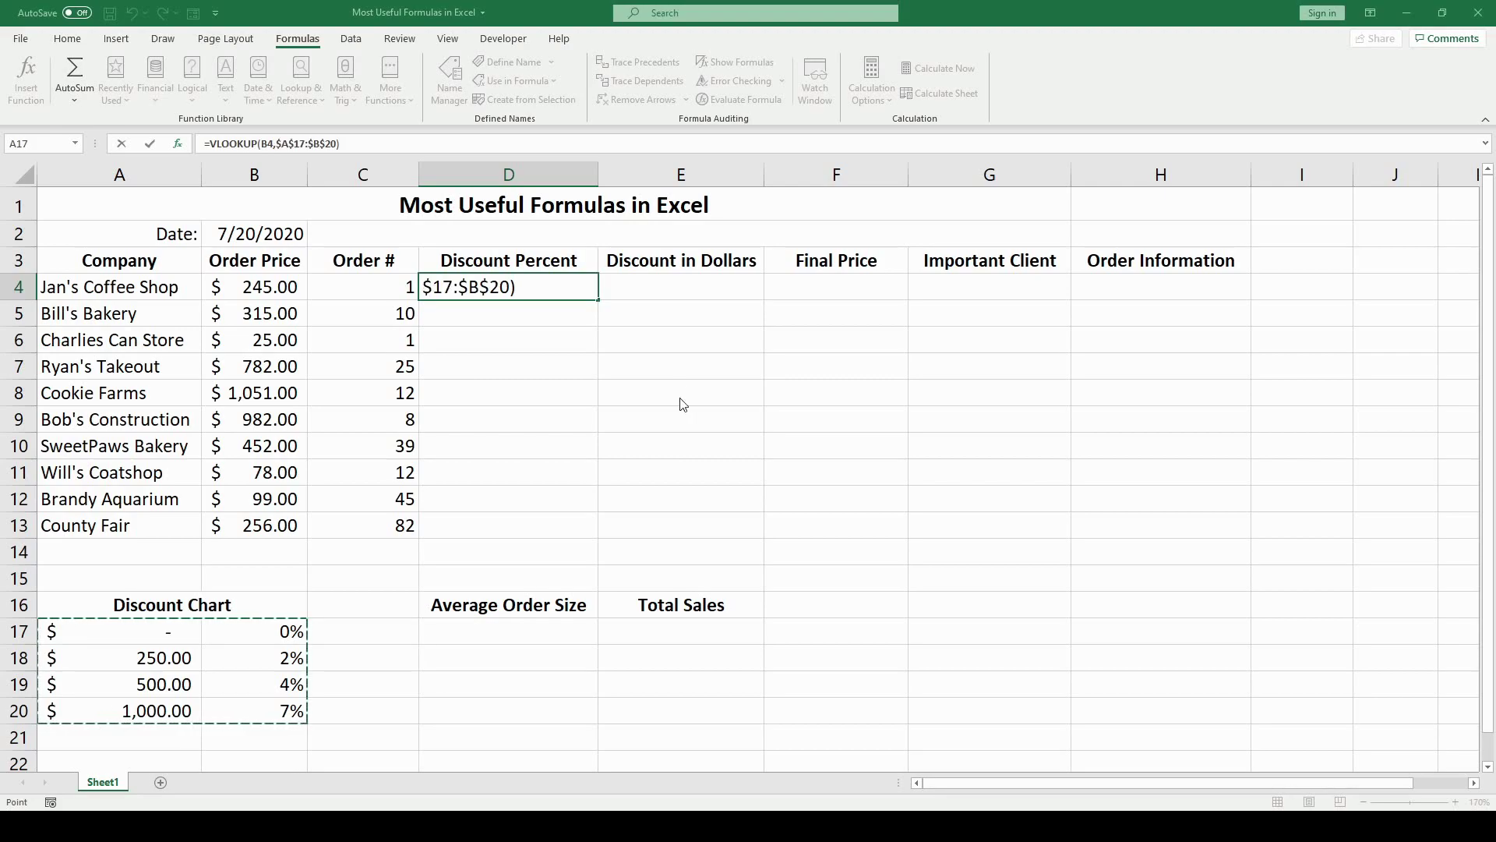
pyautogui.press('F2')
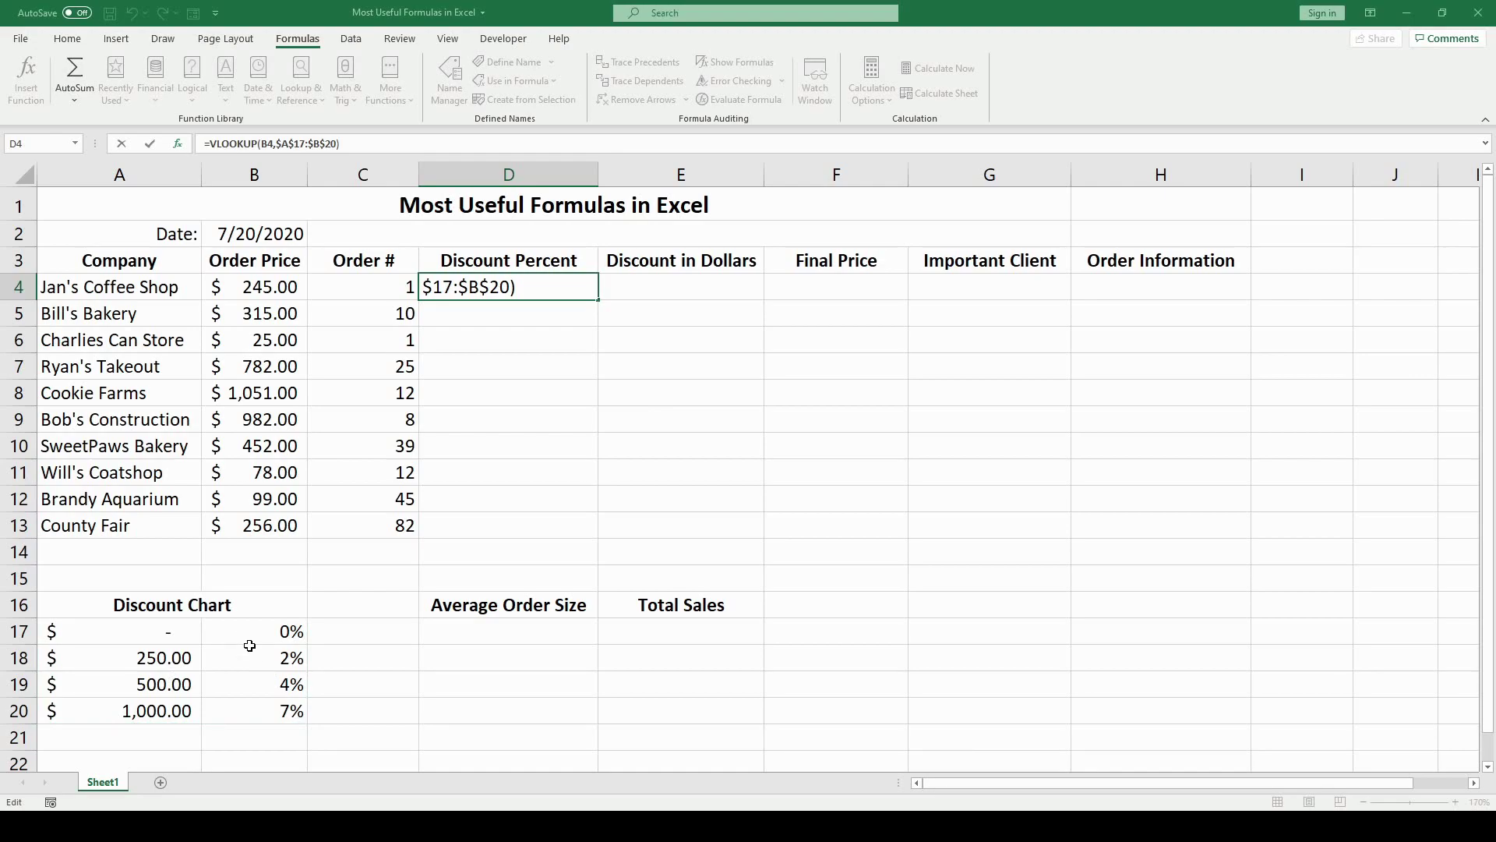
pyautogui.write(',2')
pyautogui.hotkey('ctrl', 'Return')
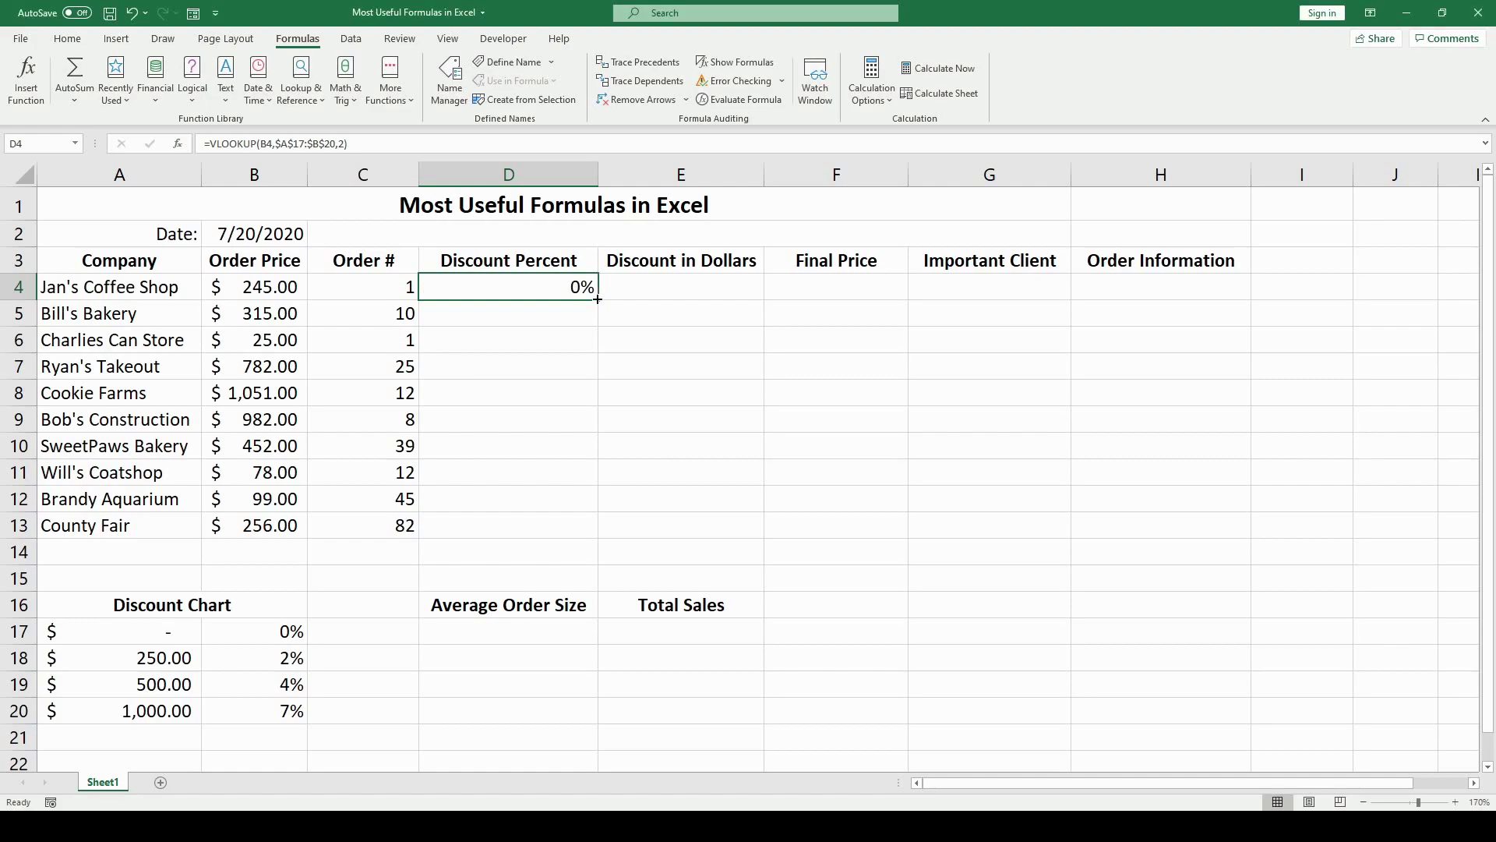
pyautogui.moveTo(597, 299); pyautogui.dragTo(572, 538)
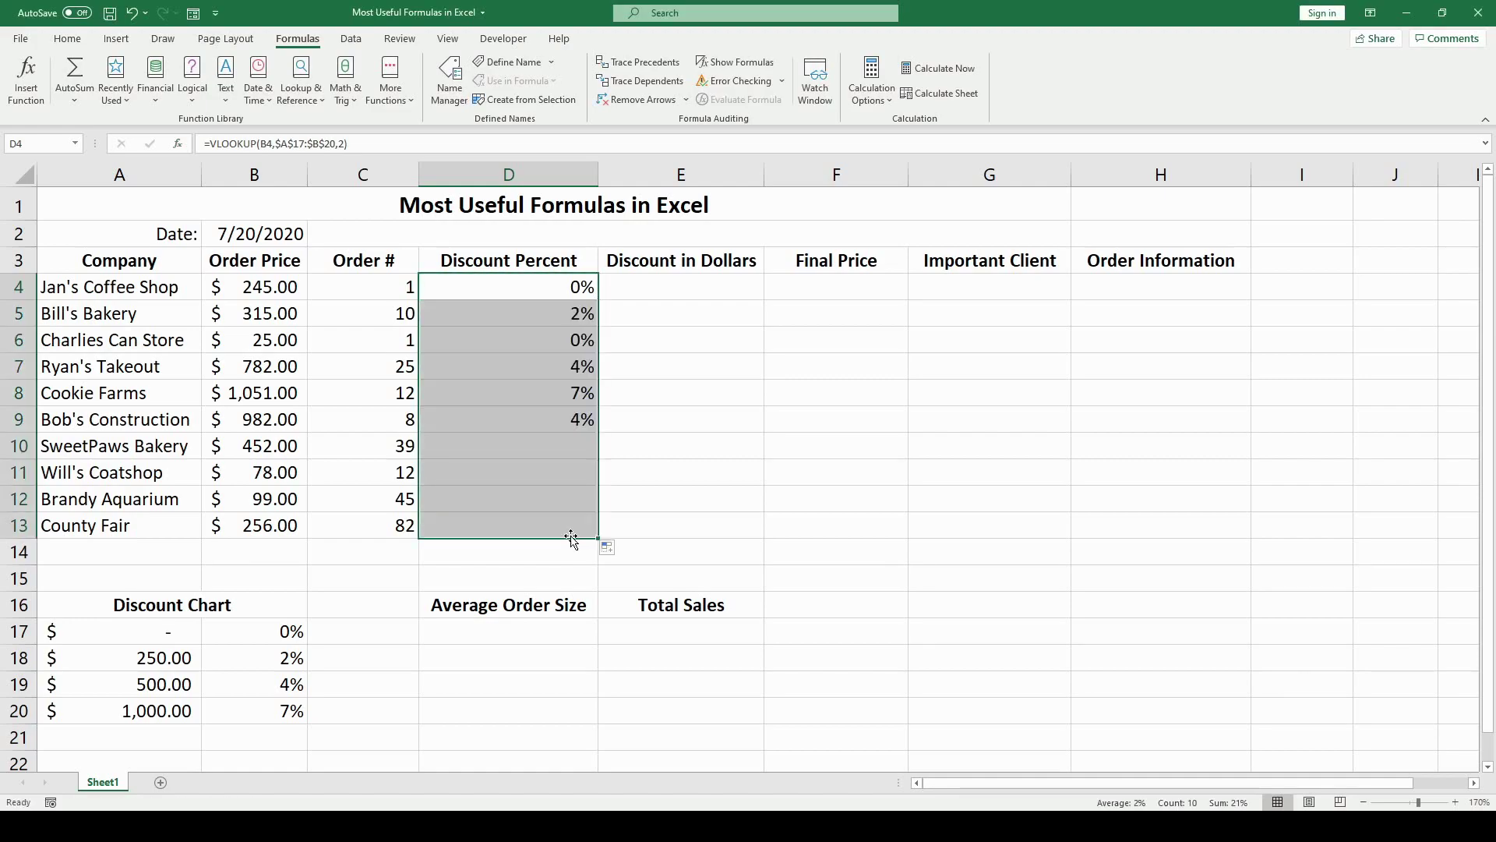
pyautogui.click(757, 450)
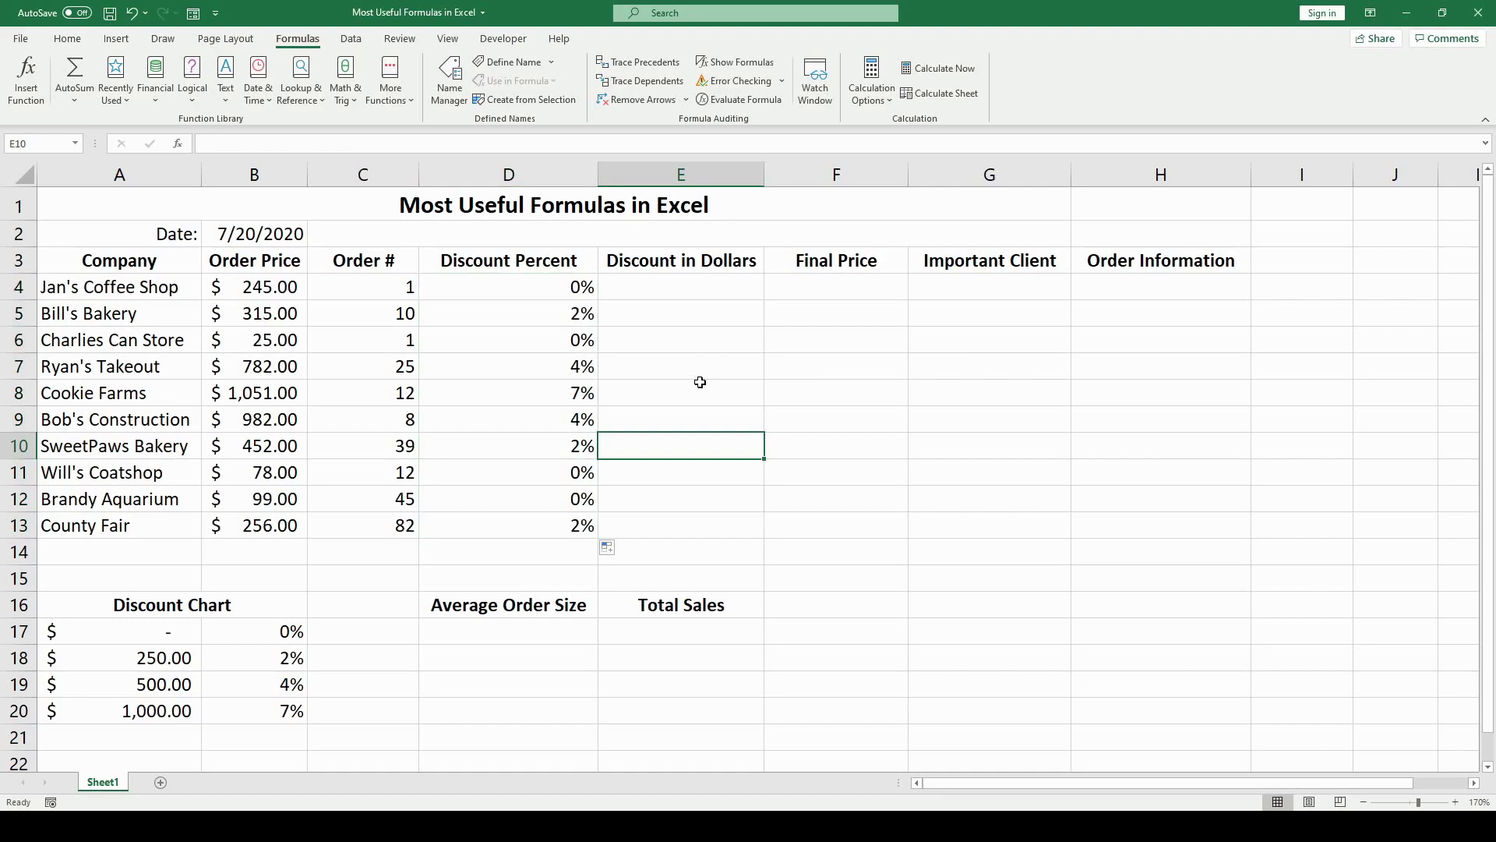
# Compute Discount in Dollars with =B4*D4 in E4, filled down to E13
pyautogui.click(712, 288)
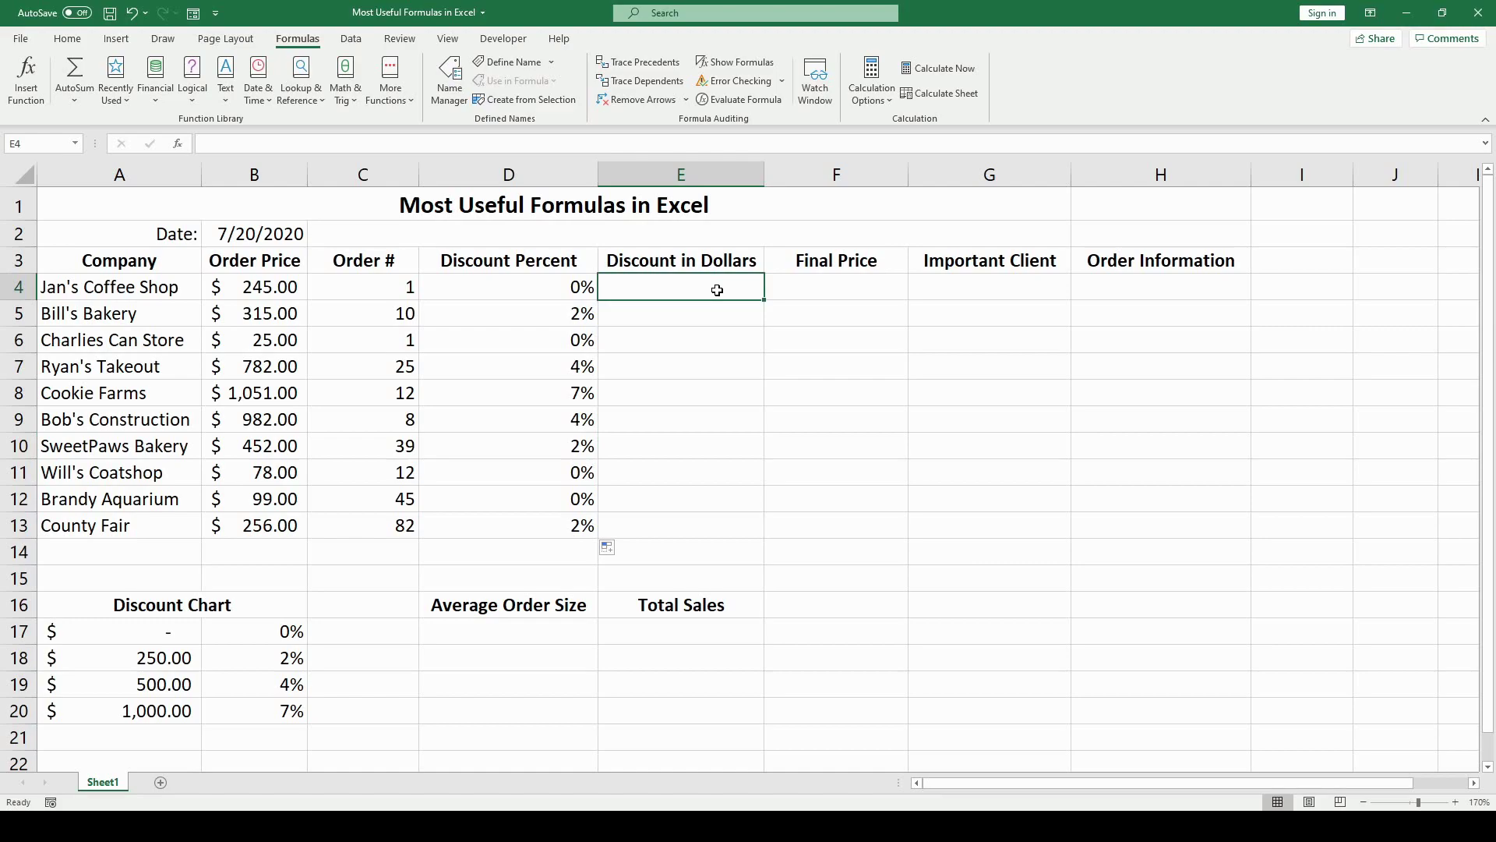
pyautogui.write('=')
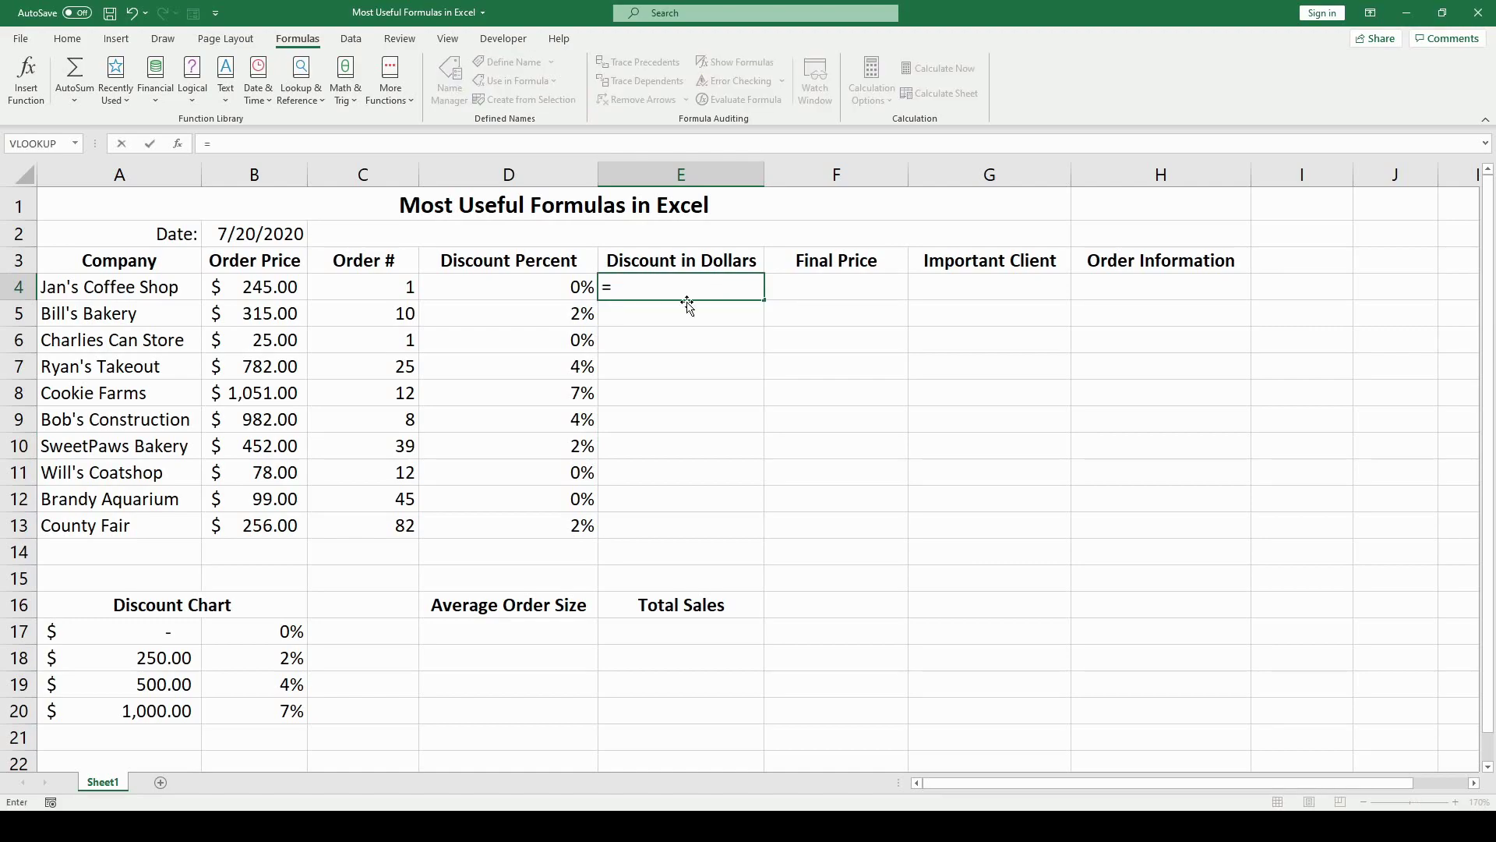
pyautogui.click(267, 285)
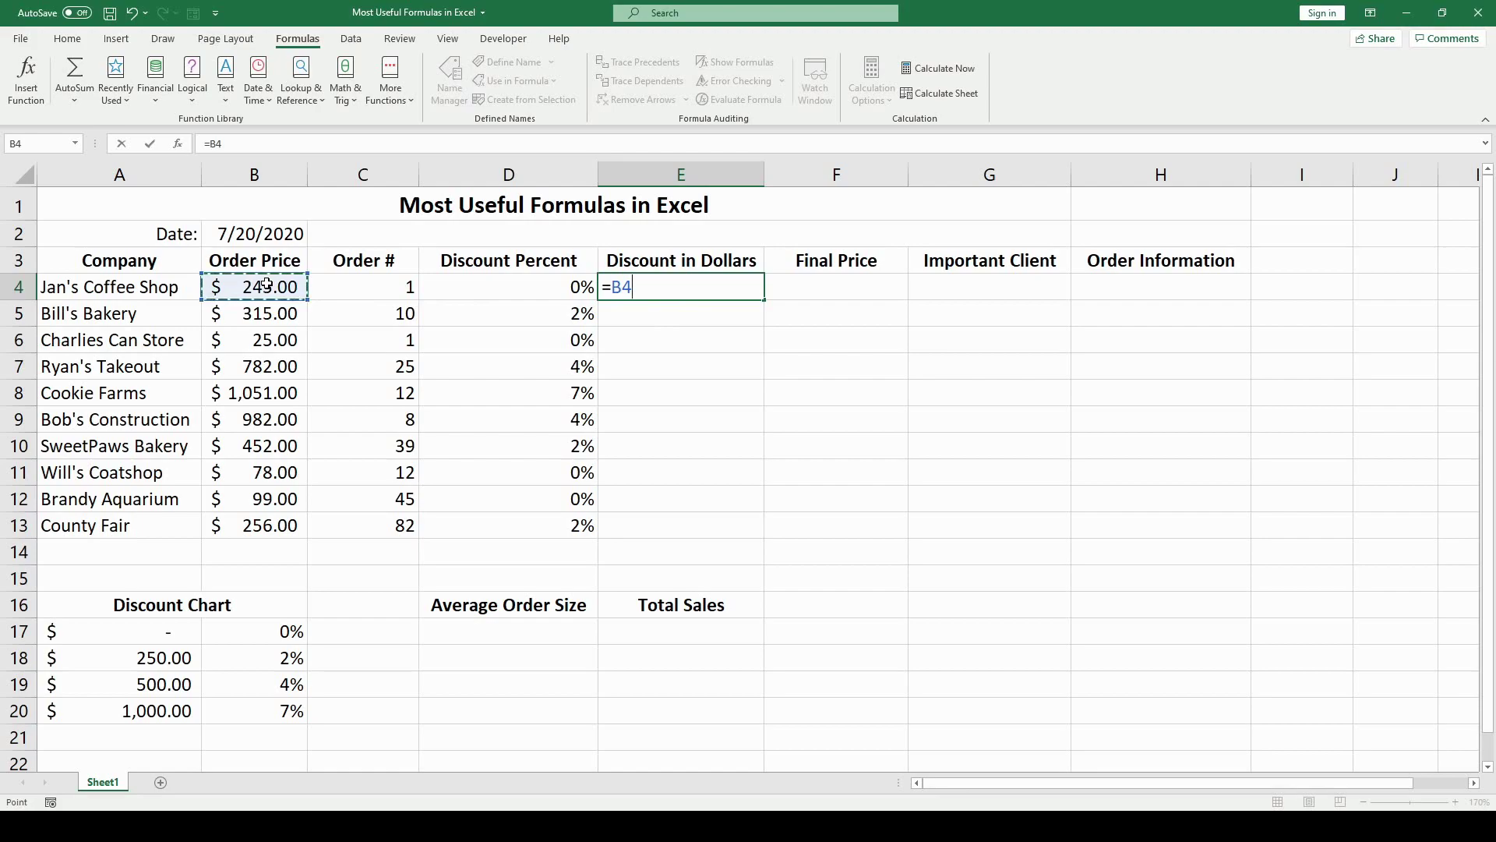
pyautogui.write('*')
pyautogui.click(502, 282)
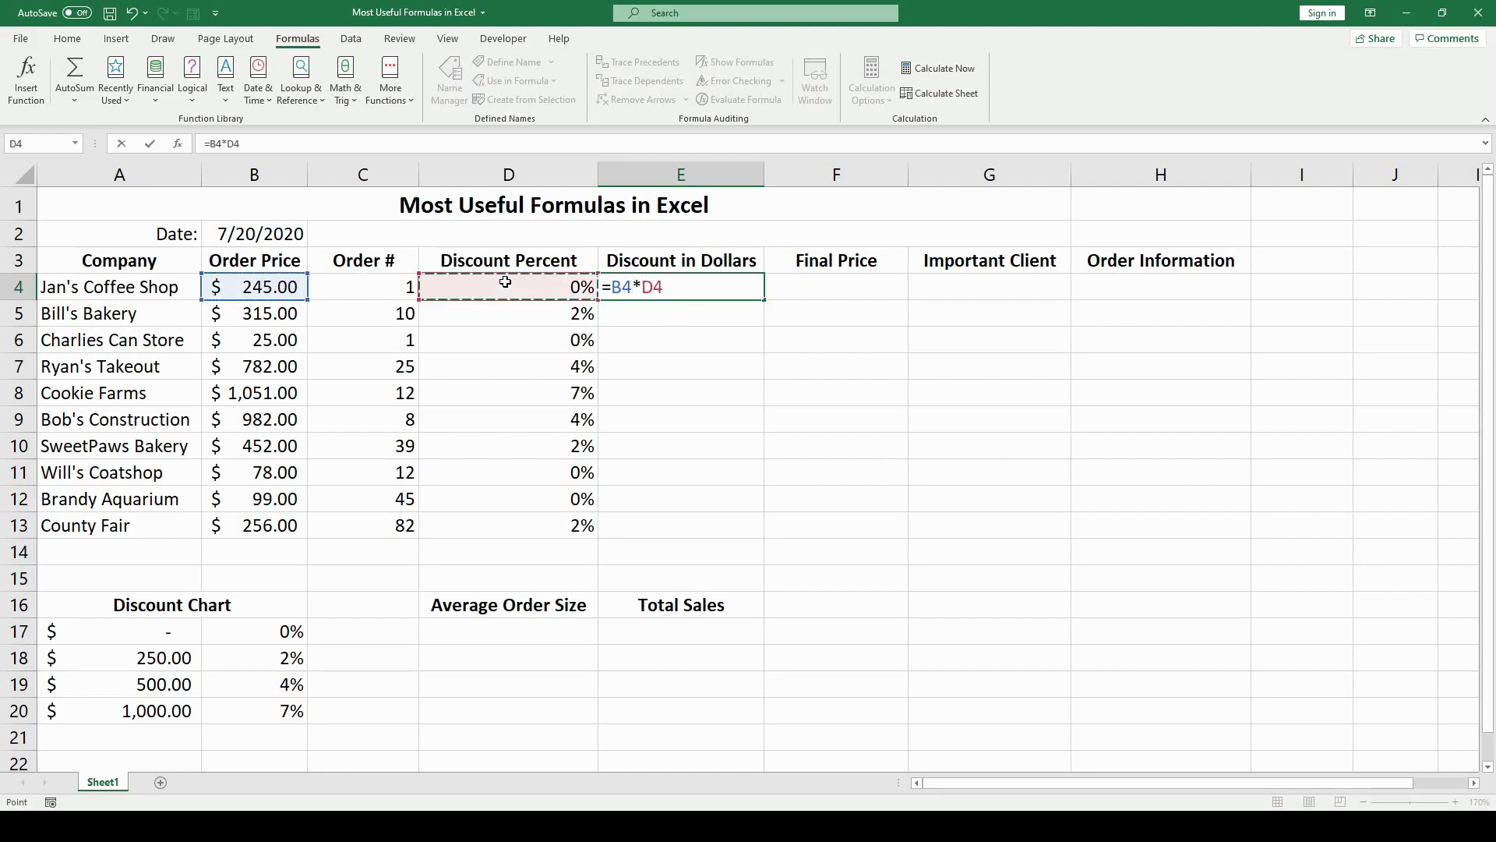
pyautogui.press('Return')
pyautogui.click(749, 295)
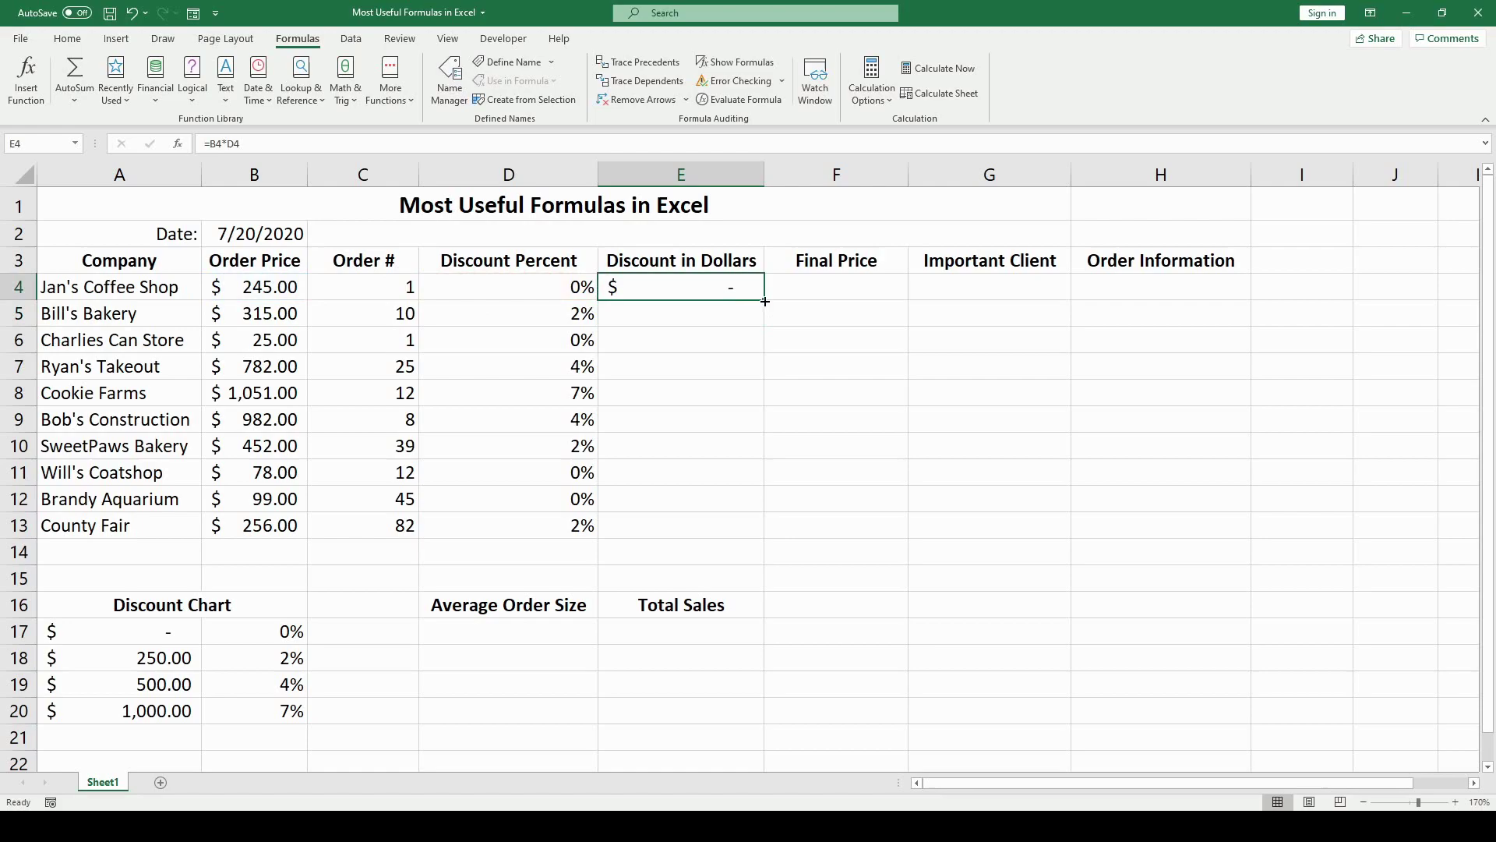
pyautogui.moveTo(764, 301); pyautogui.dragTo(715, 525)
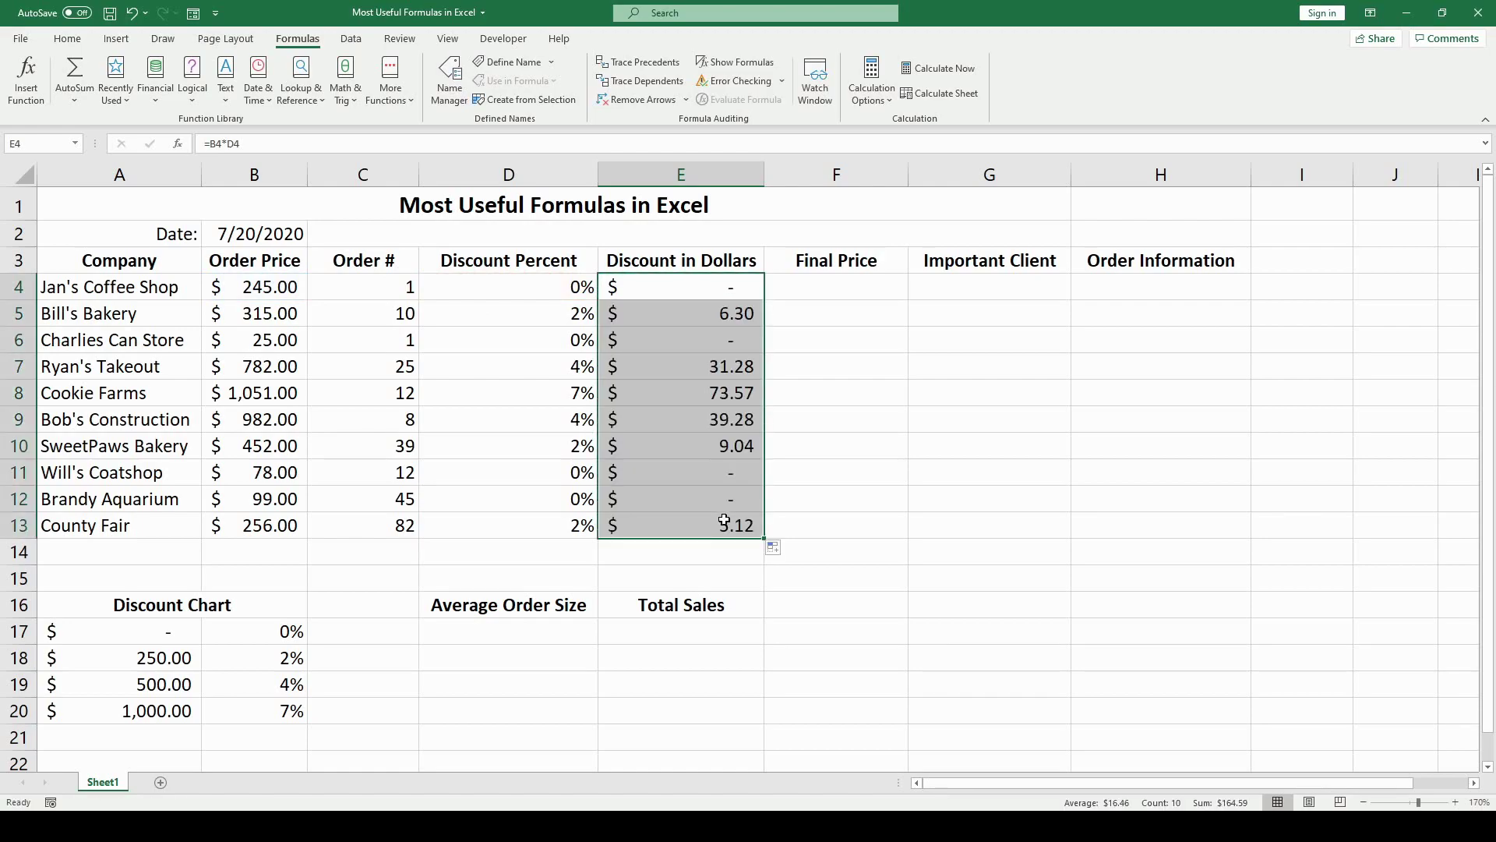
pyautogui.click(854, 273)
# Compute Final Price with =B4-E4 in F4, filled down to F13
pyautogui.click(856, 280)
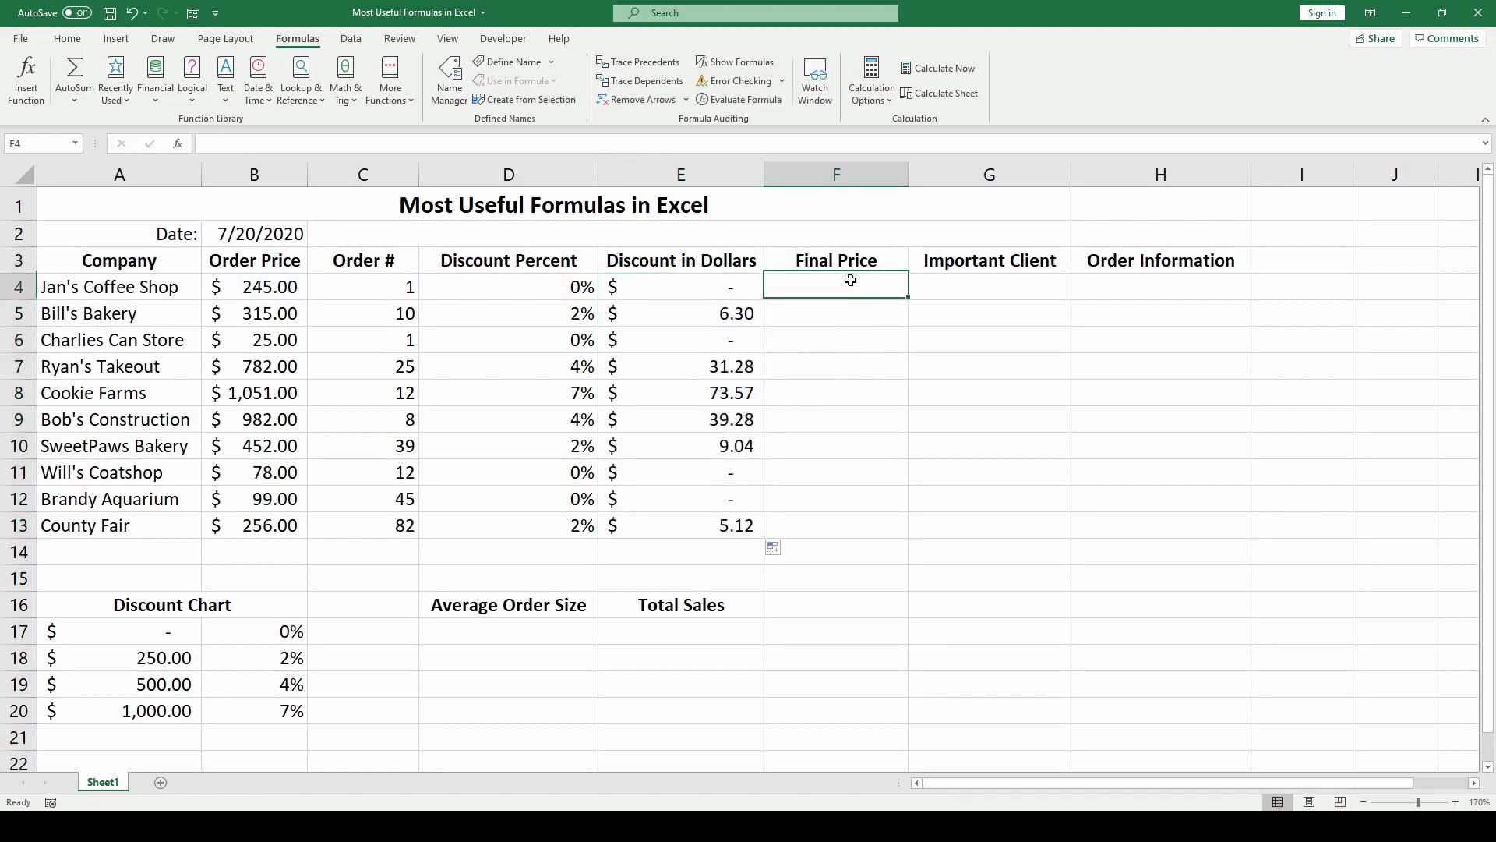
pyautogui.write('=')
pyautogui.click(295, 295)
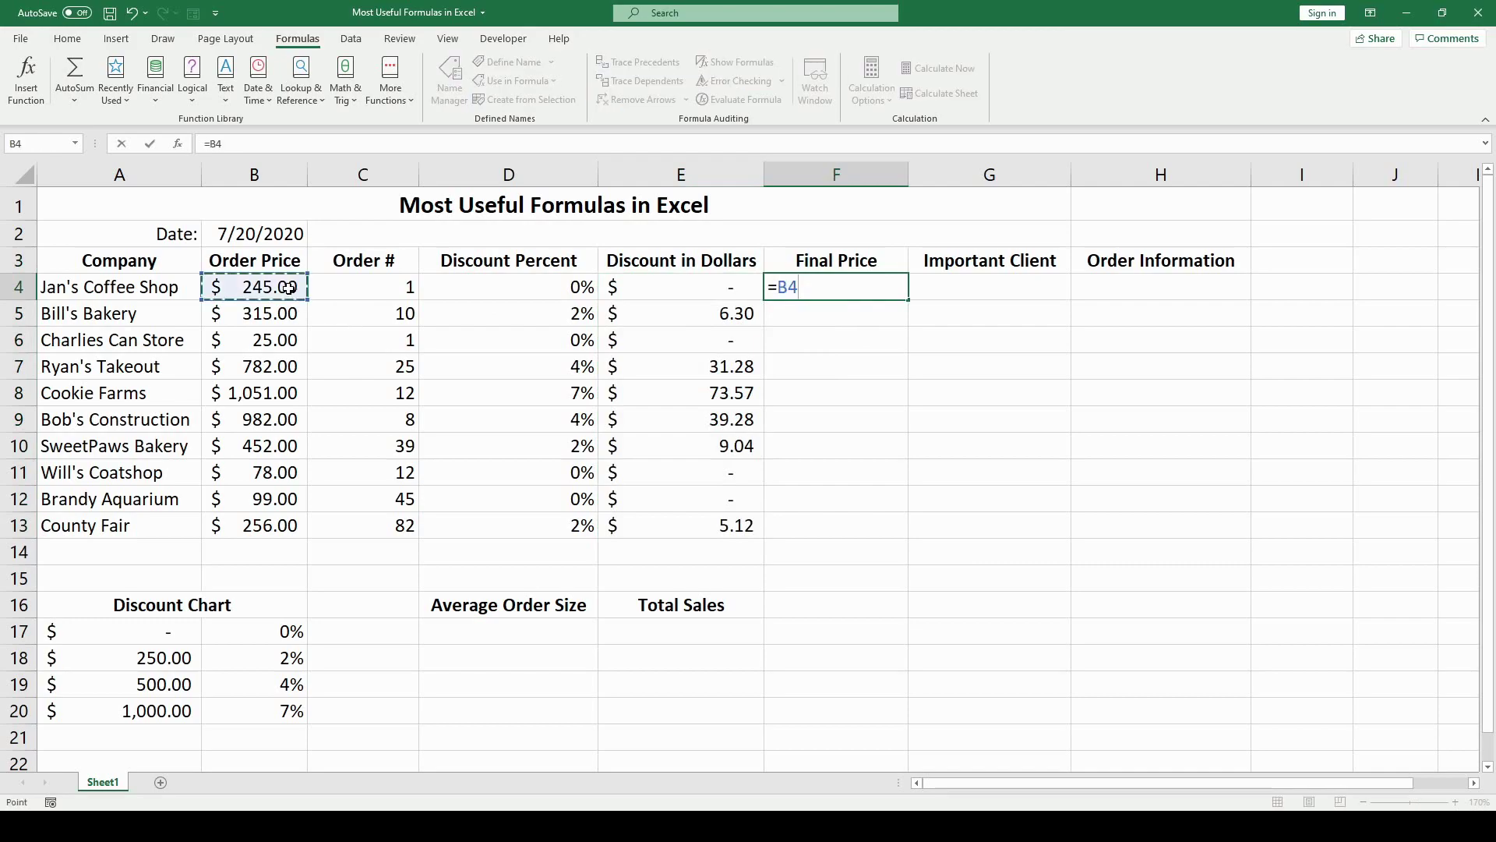
pyautogui.write('-')
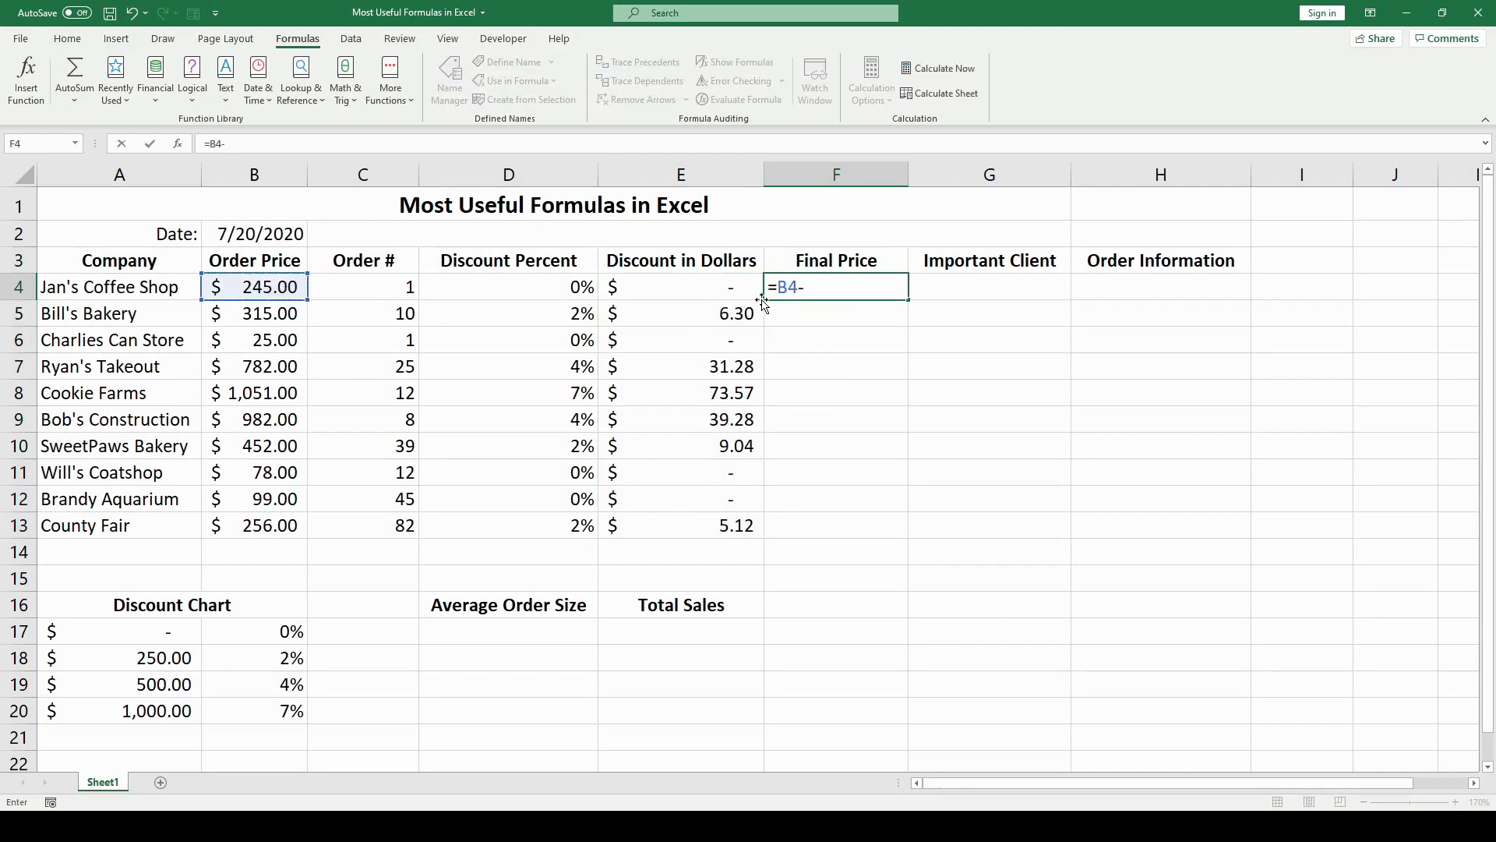
pyautogui.click(723, 288)
pyautogui.press('Return')
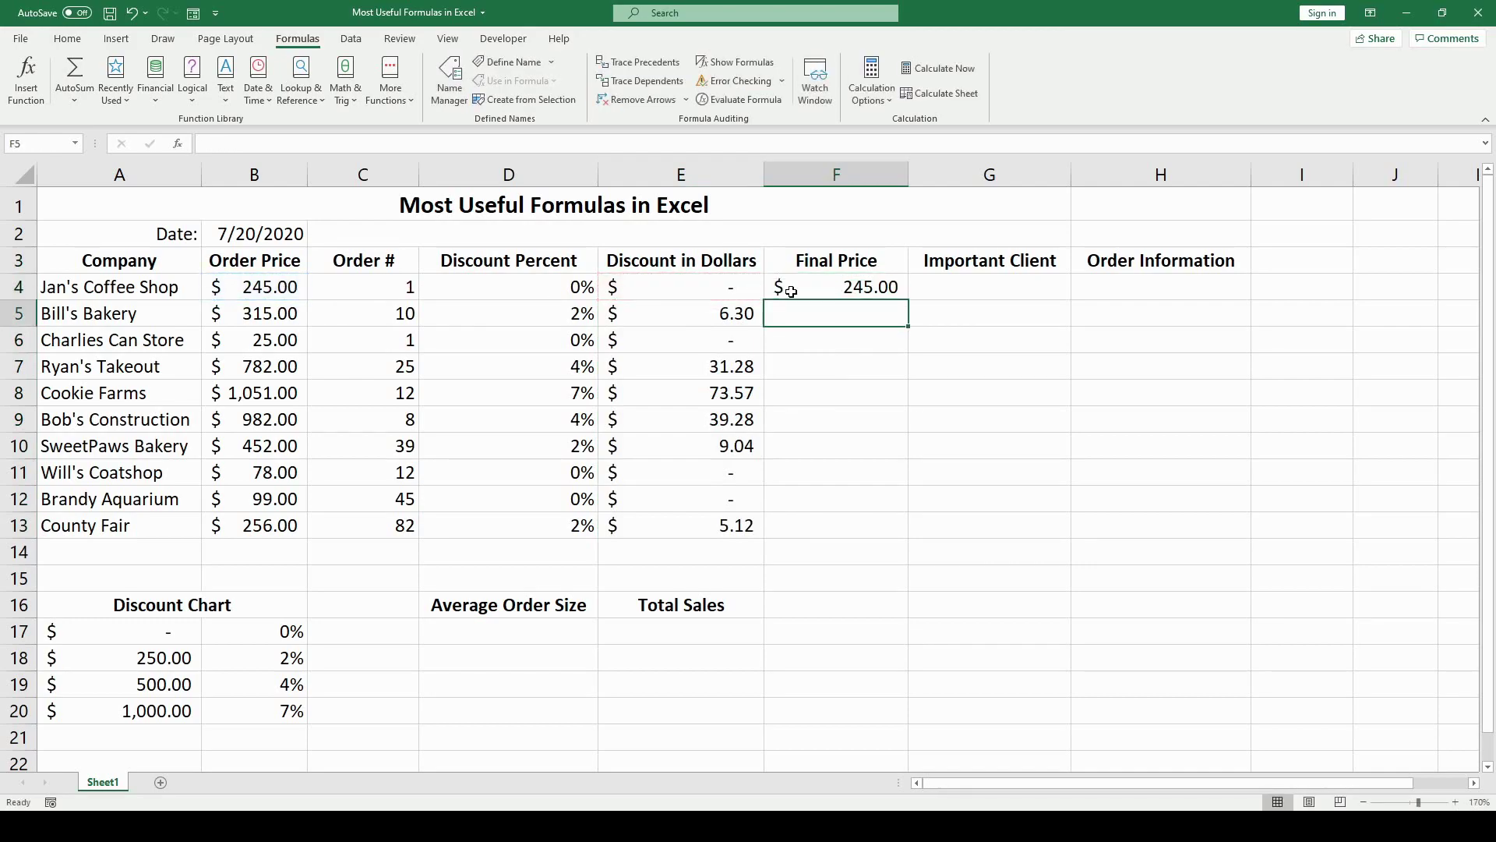
pyautogui.click(789, 293)
pyautogui.moveTo(908, 300); pyautogui.dragTo(858, 530)
pyautogui.click(1034, 503)
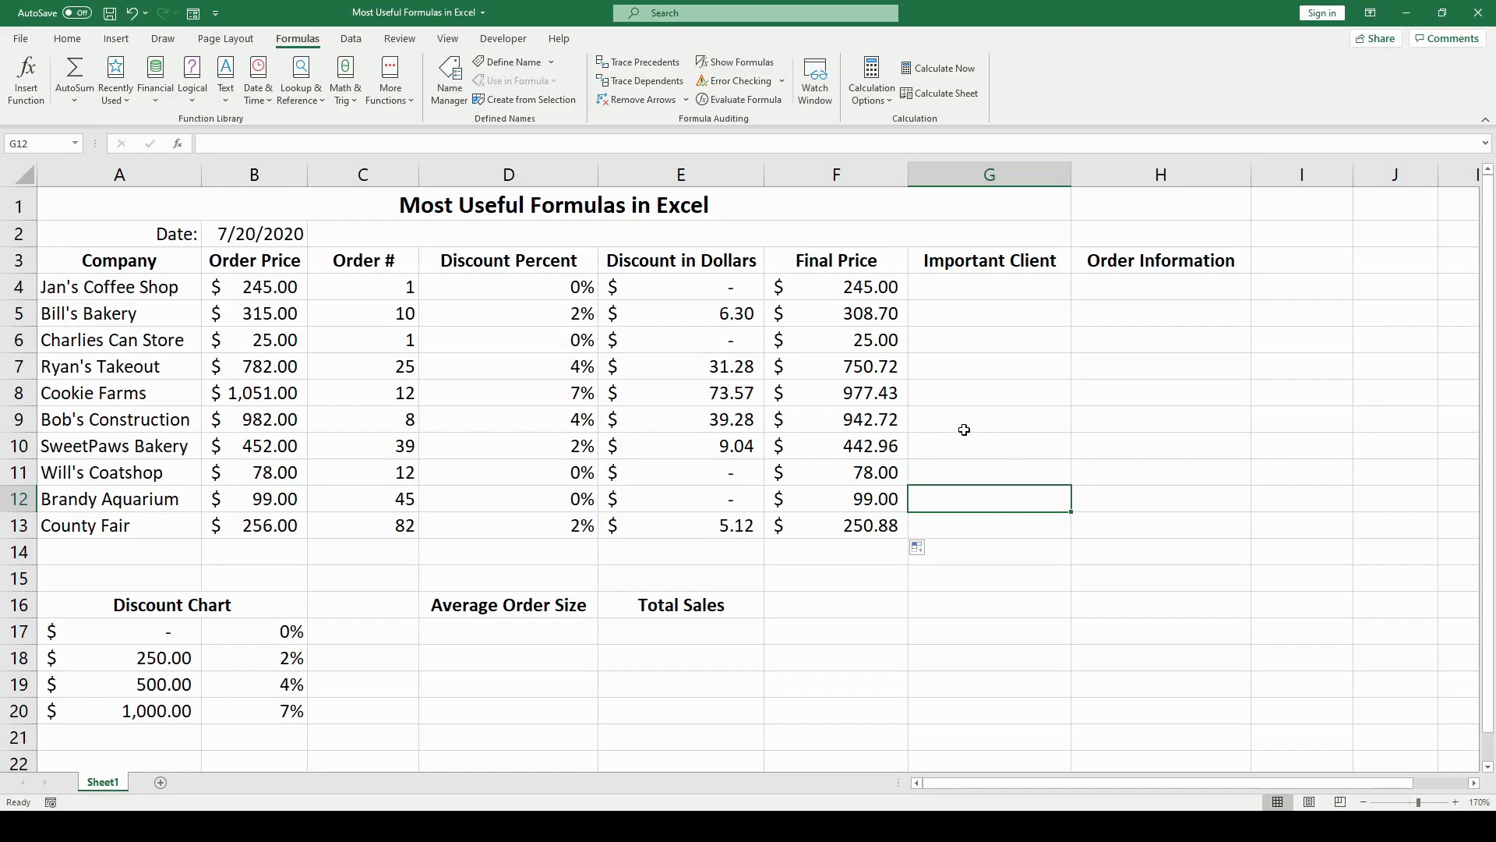
# Enter =IF(B4>500,"Yes","No") in G4 and copy it down to G13
pyautogui.click(1017, 282)
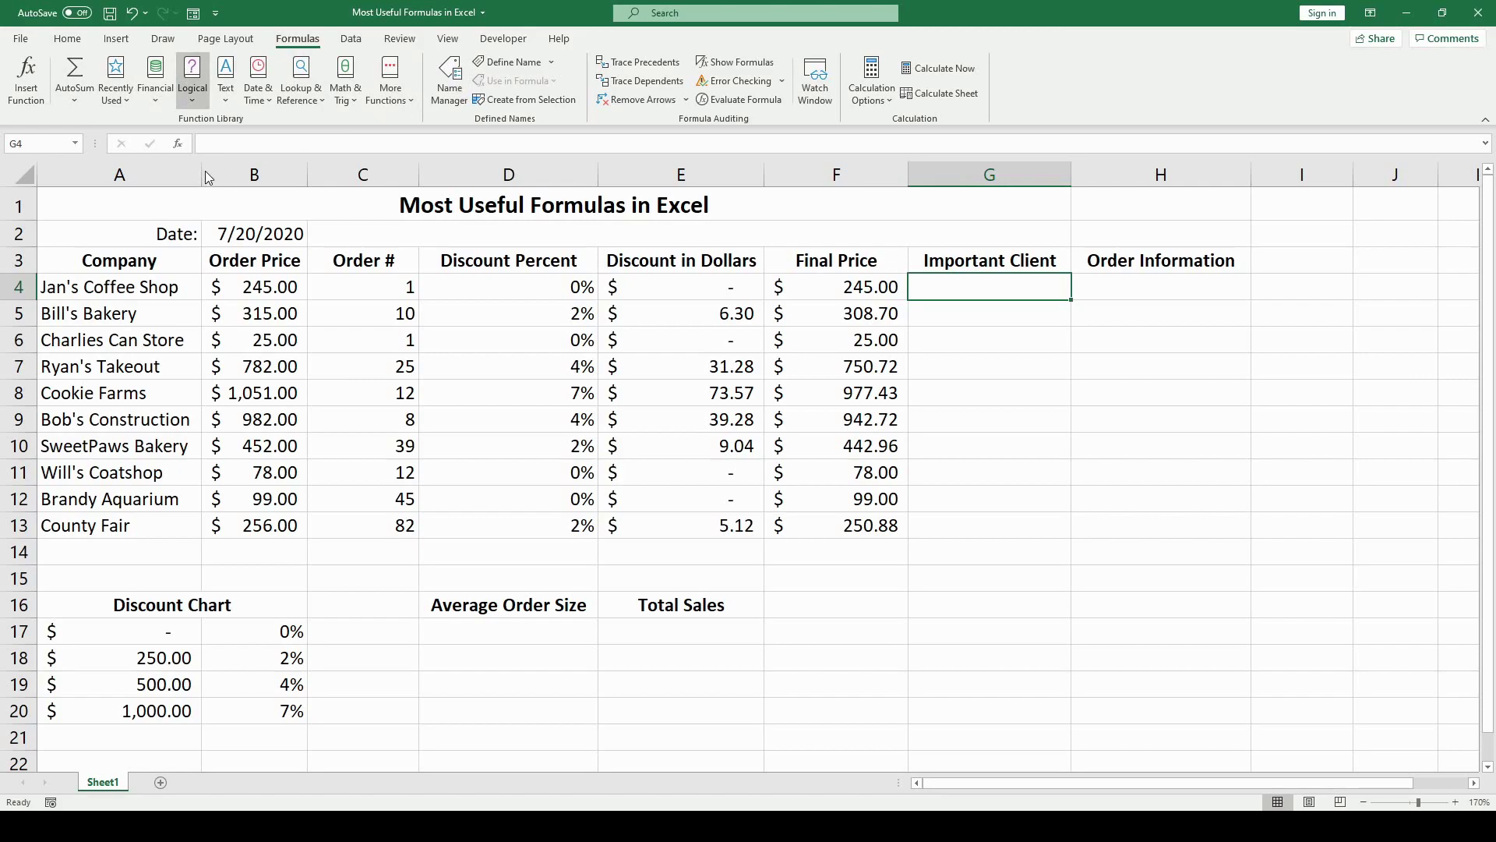
pyautogui.write('=IF()')
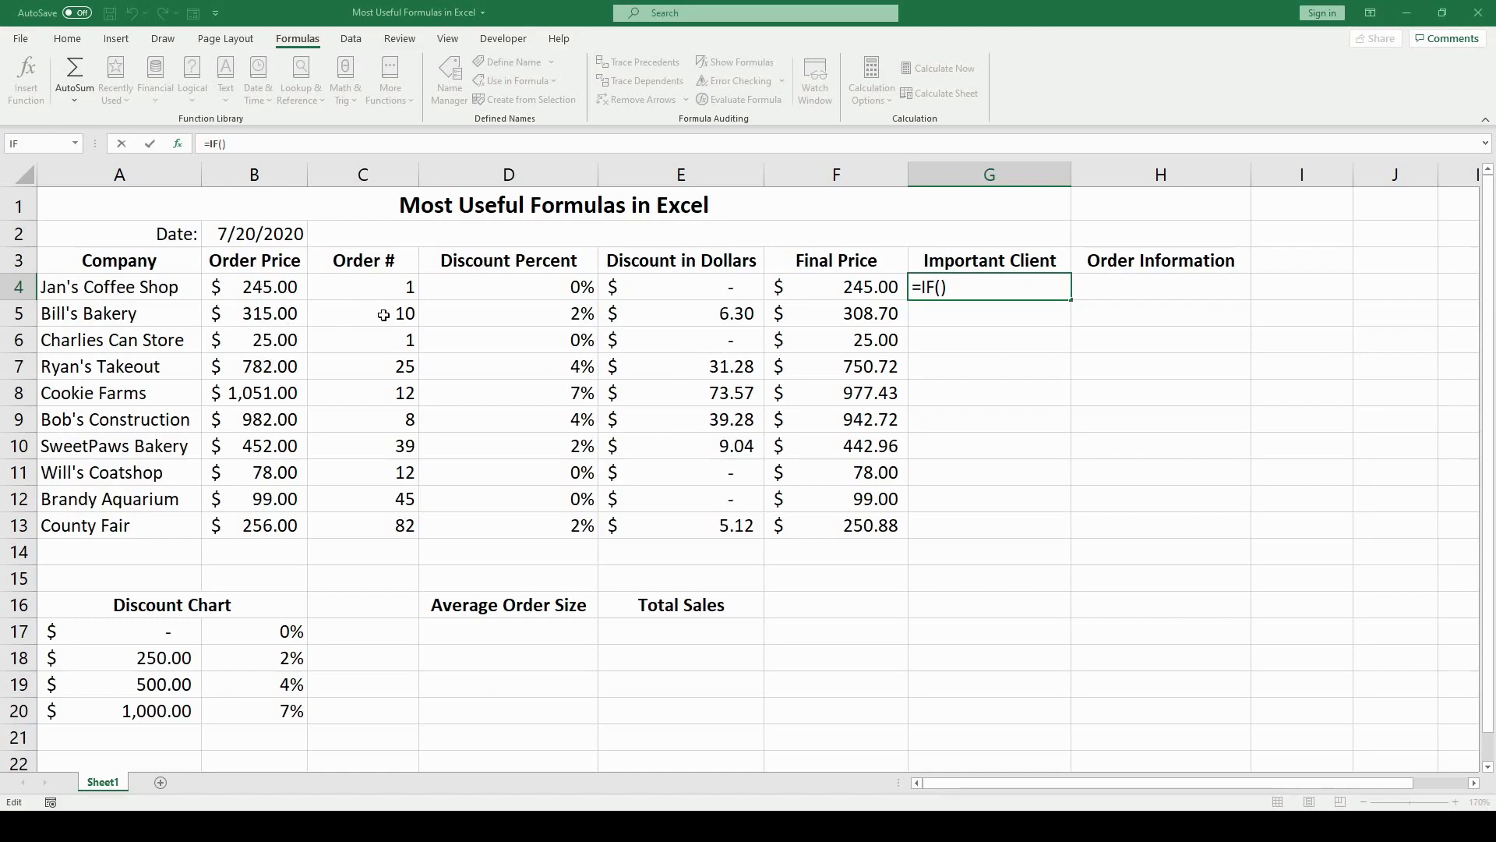
pyautogui.click(262, 285)
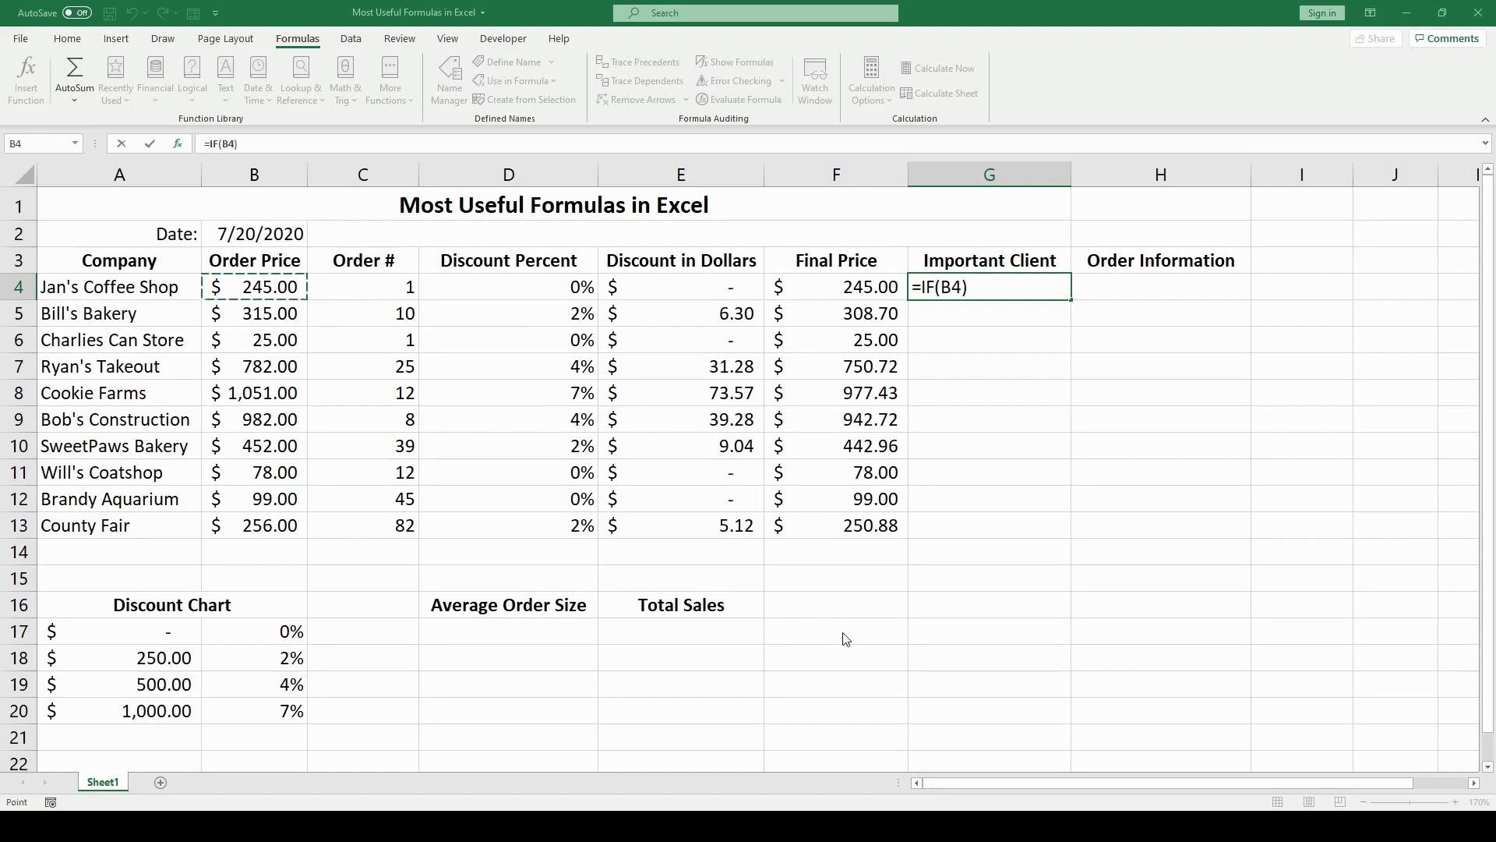
pyautogui.write('>')
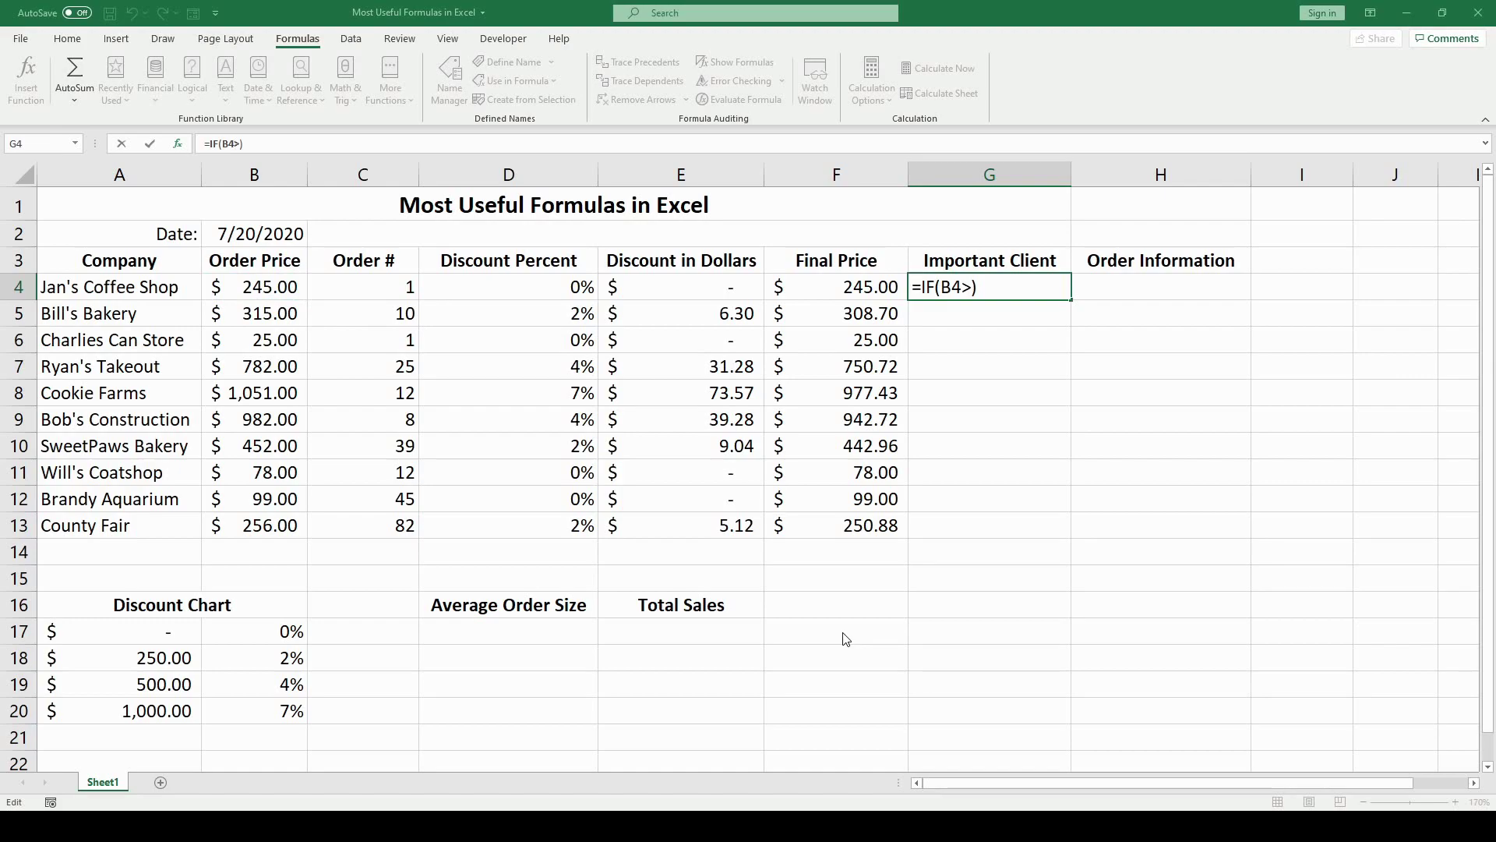
pyautogui.write('500')
pyautogui.write(',Yes')
pyautogui.press('Left')
pyautogui.press('Left')
pyautogui.press('Left')
pyautogui.write('"')
pyautogui.press('Right')
pyautogui.press('Right')
pyautogui.press('Right')
pyautogui.write('","No"')
pyautogui.press('Left')
pyautogui.press('Left')
pyautogui.press('Left')
pyautogui.write('"')
pyautogui.hotkey('ctrl', 'Return')
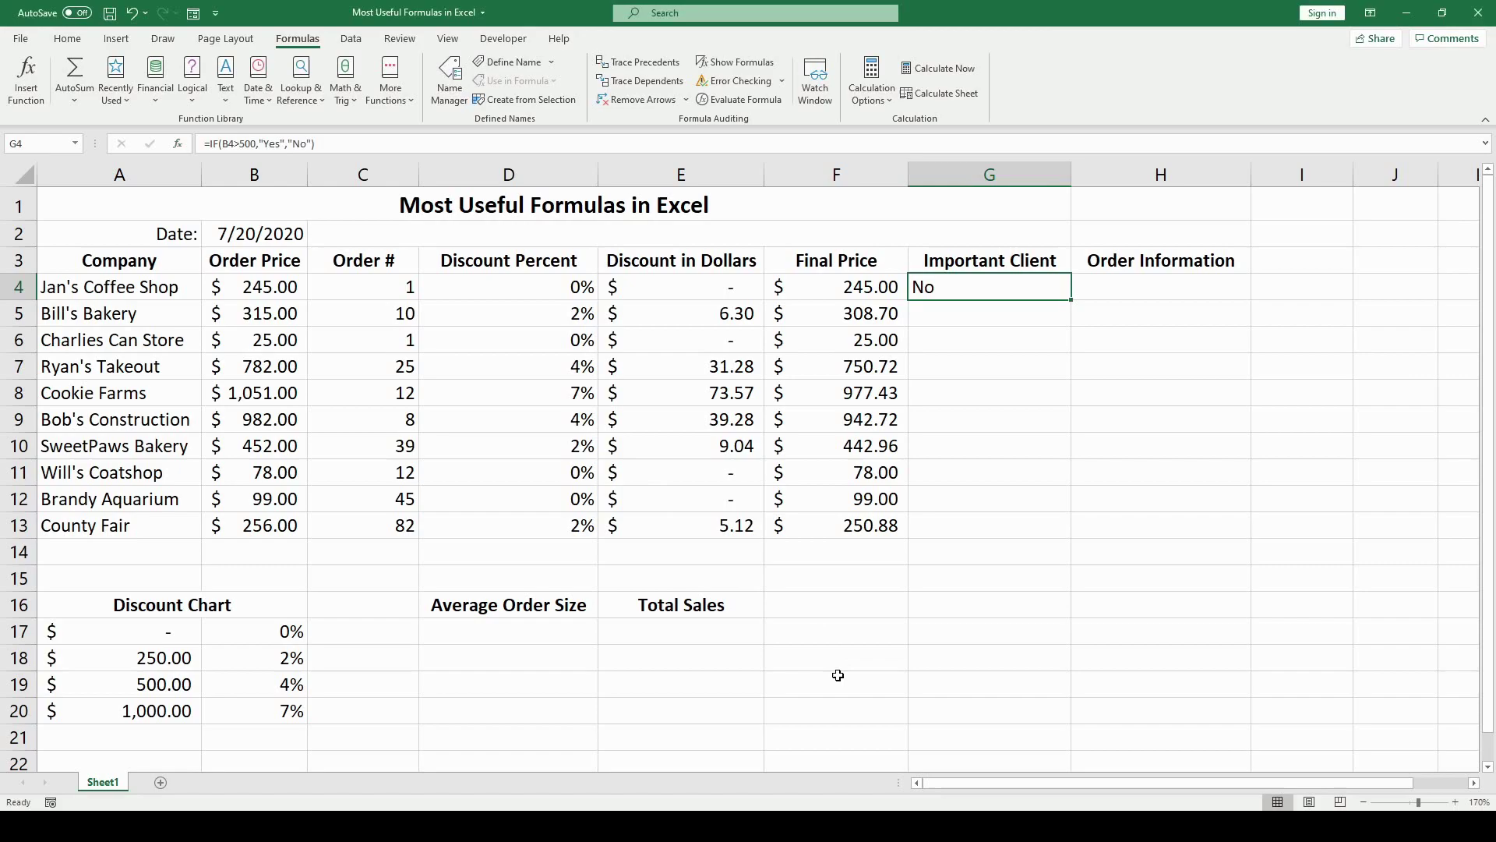
pyautogui.doubleClick(1068, 297)
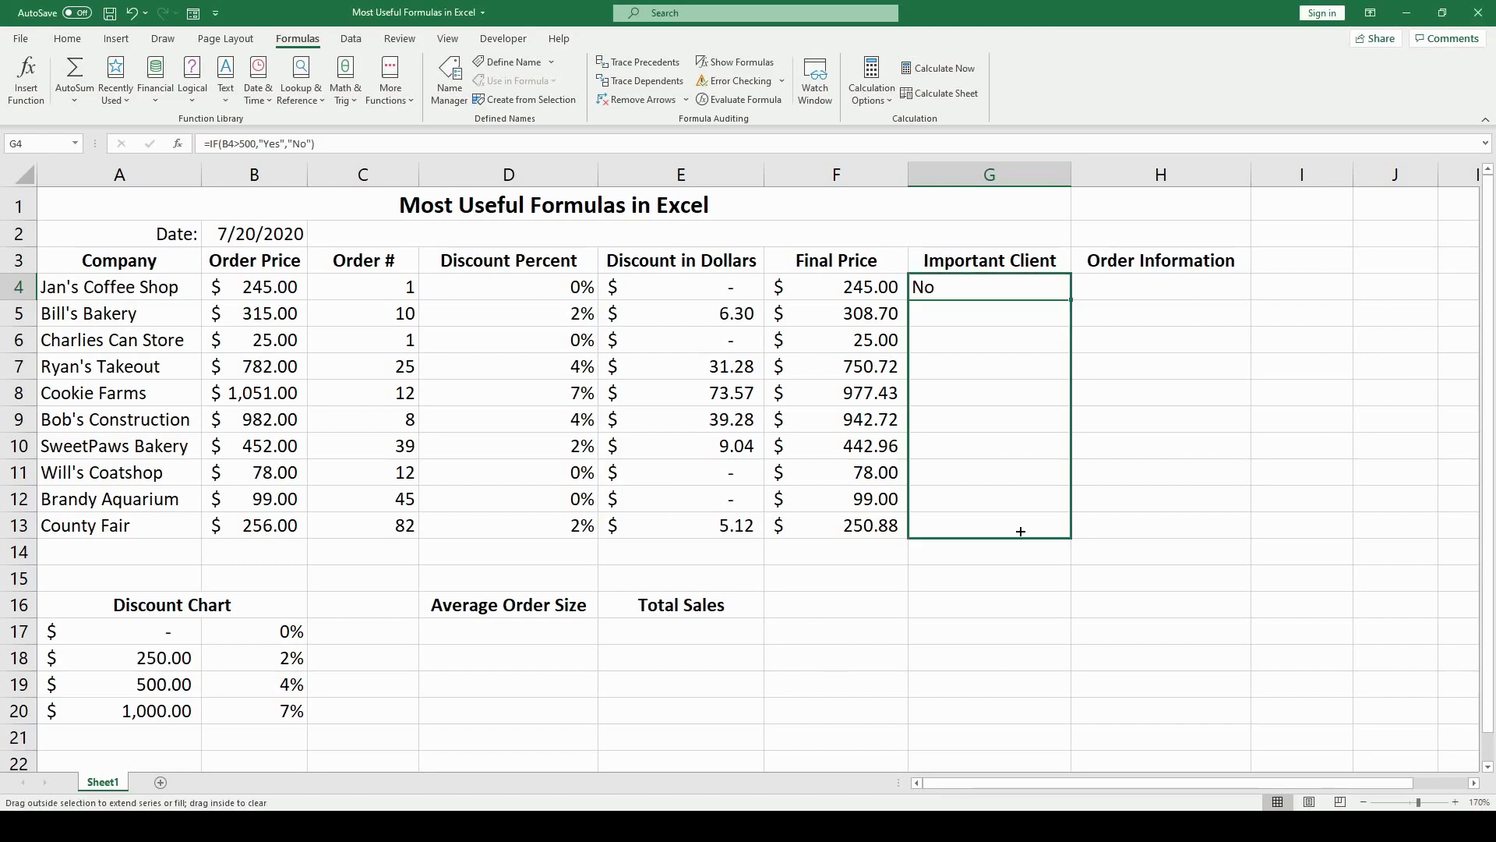
pyautogui.click(1176, 460)
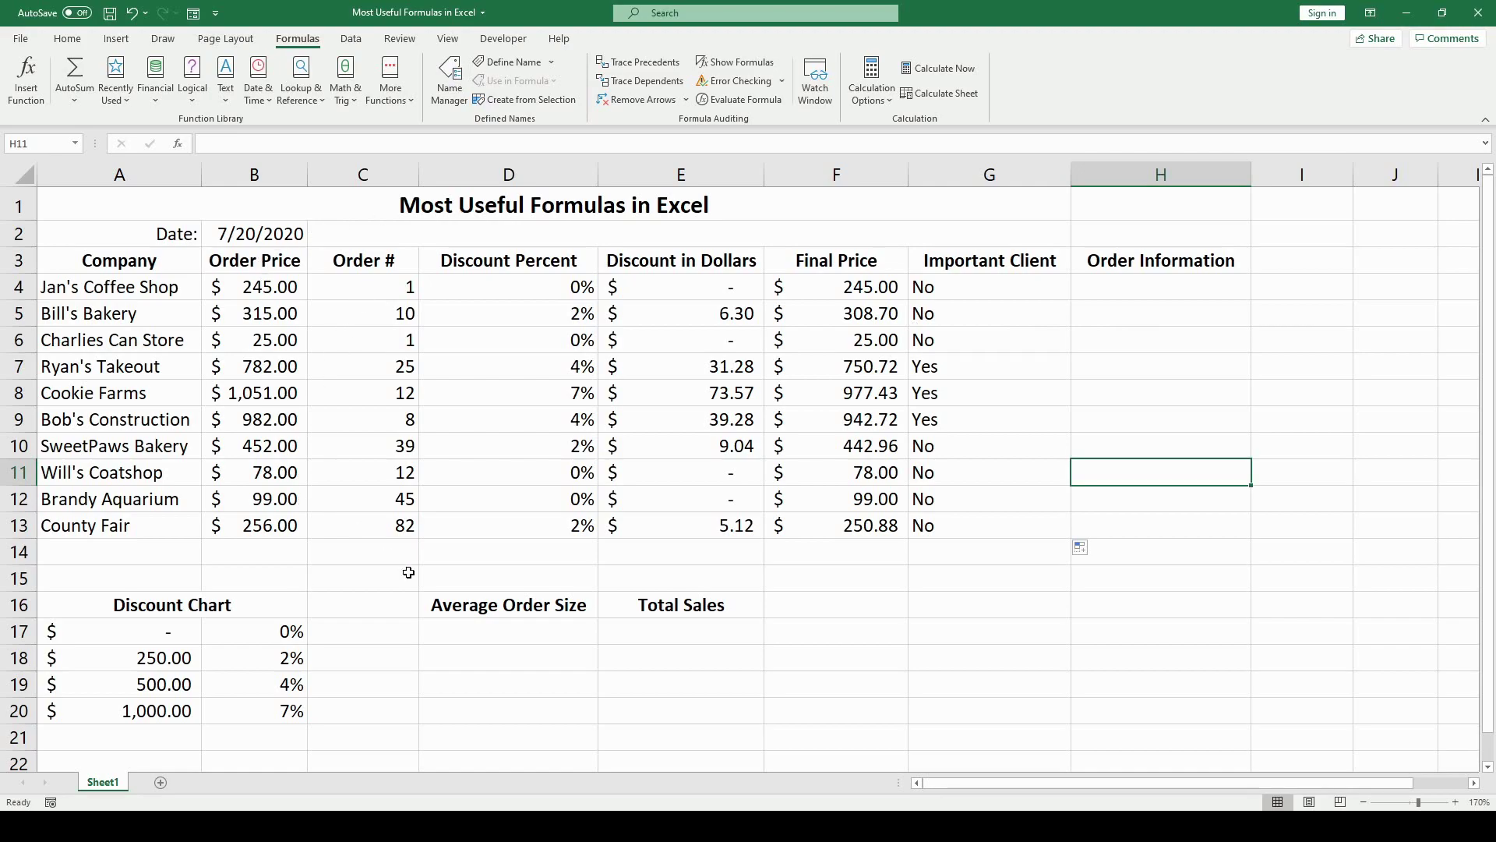
# Clear the old IF formula from cell G4
pyautogui.doubleClick(968, 287)
pyautogui.click(1207, 381)
pyautogui.click(1004, 284)
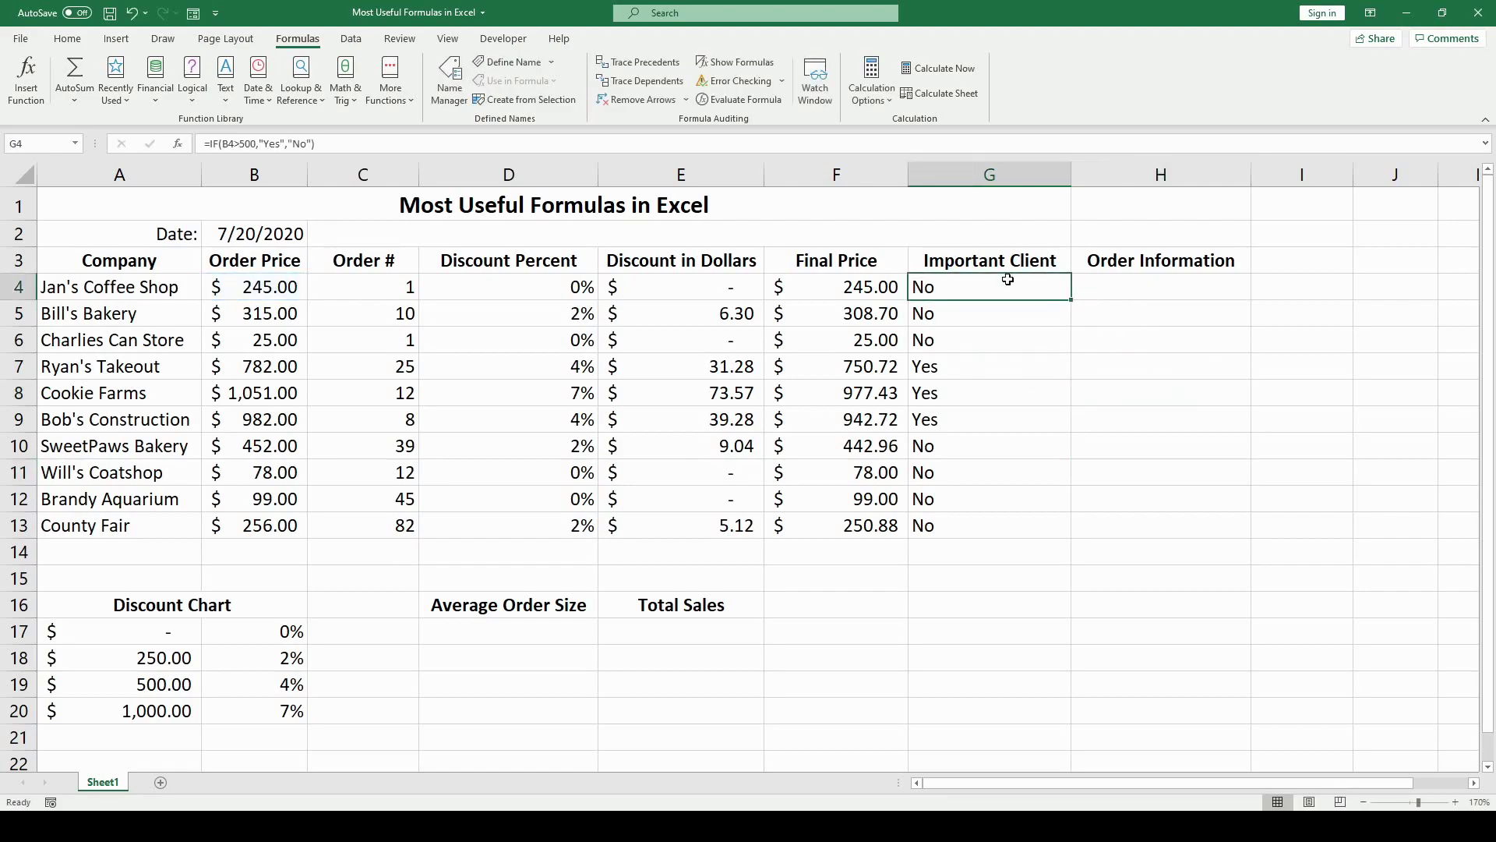
pyautogui.press('Delete')
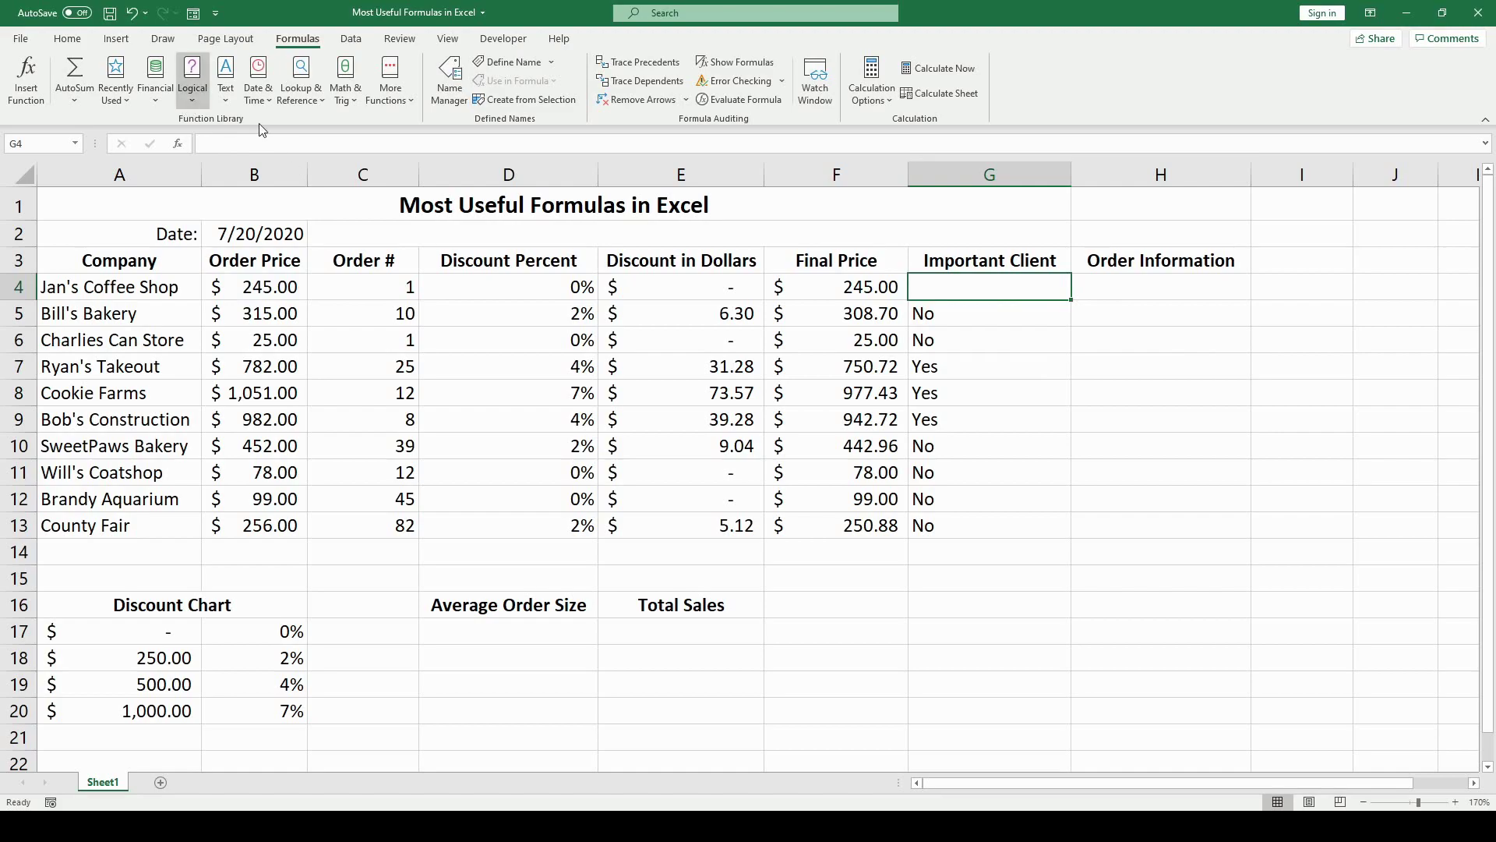
# Enter =AND(B4>500,C4>10) in G4 and fill it down to G13
pyautogui.write('=AND()')
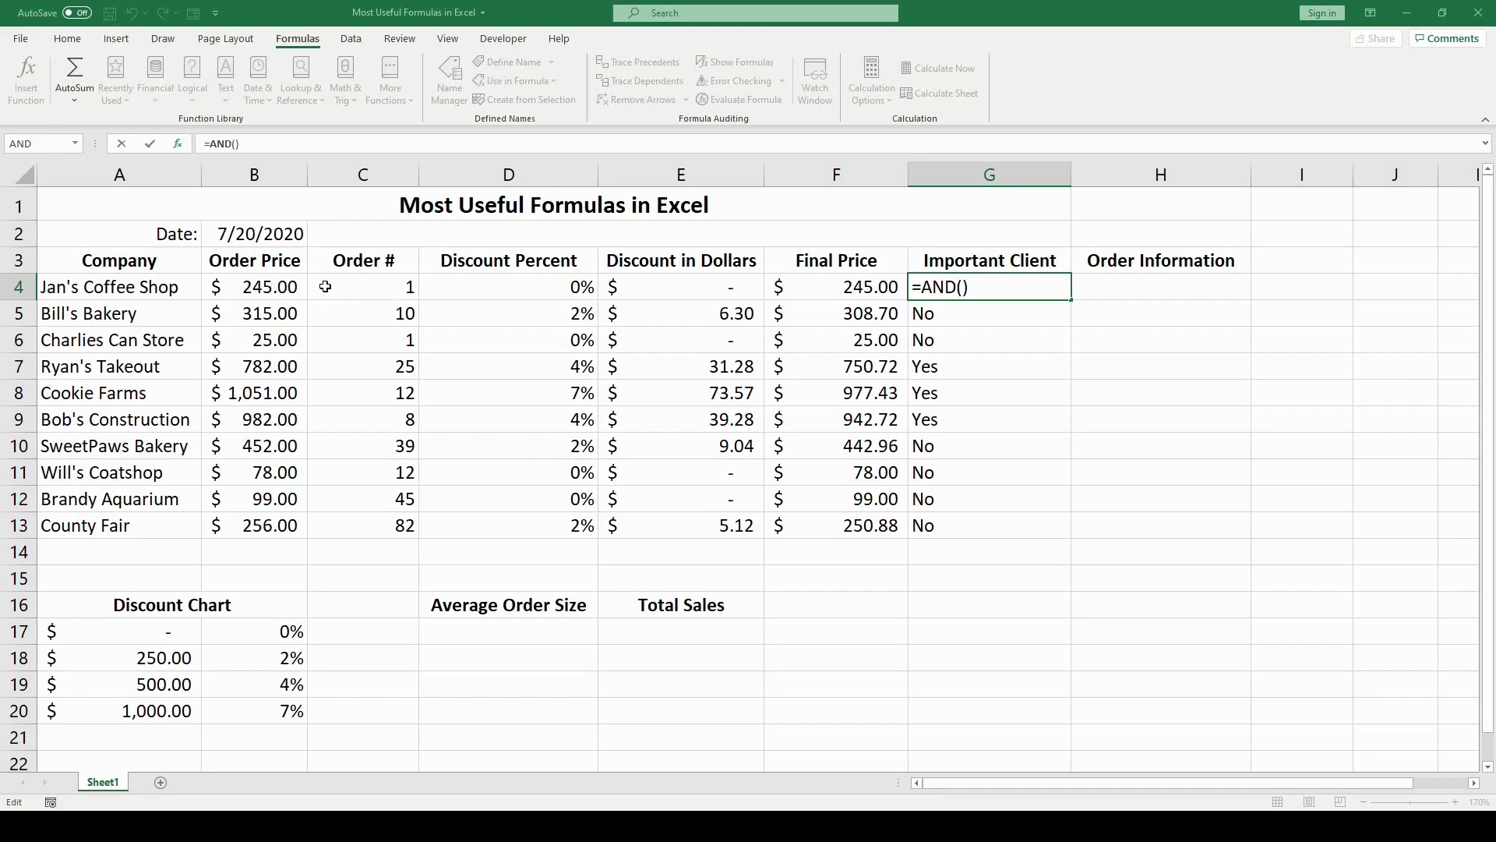
pyautogui.click(271, 287)
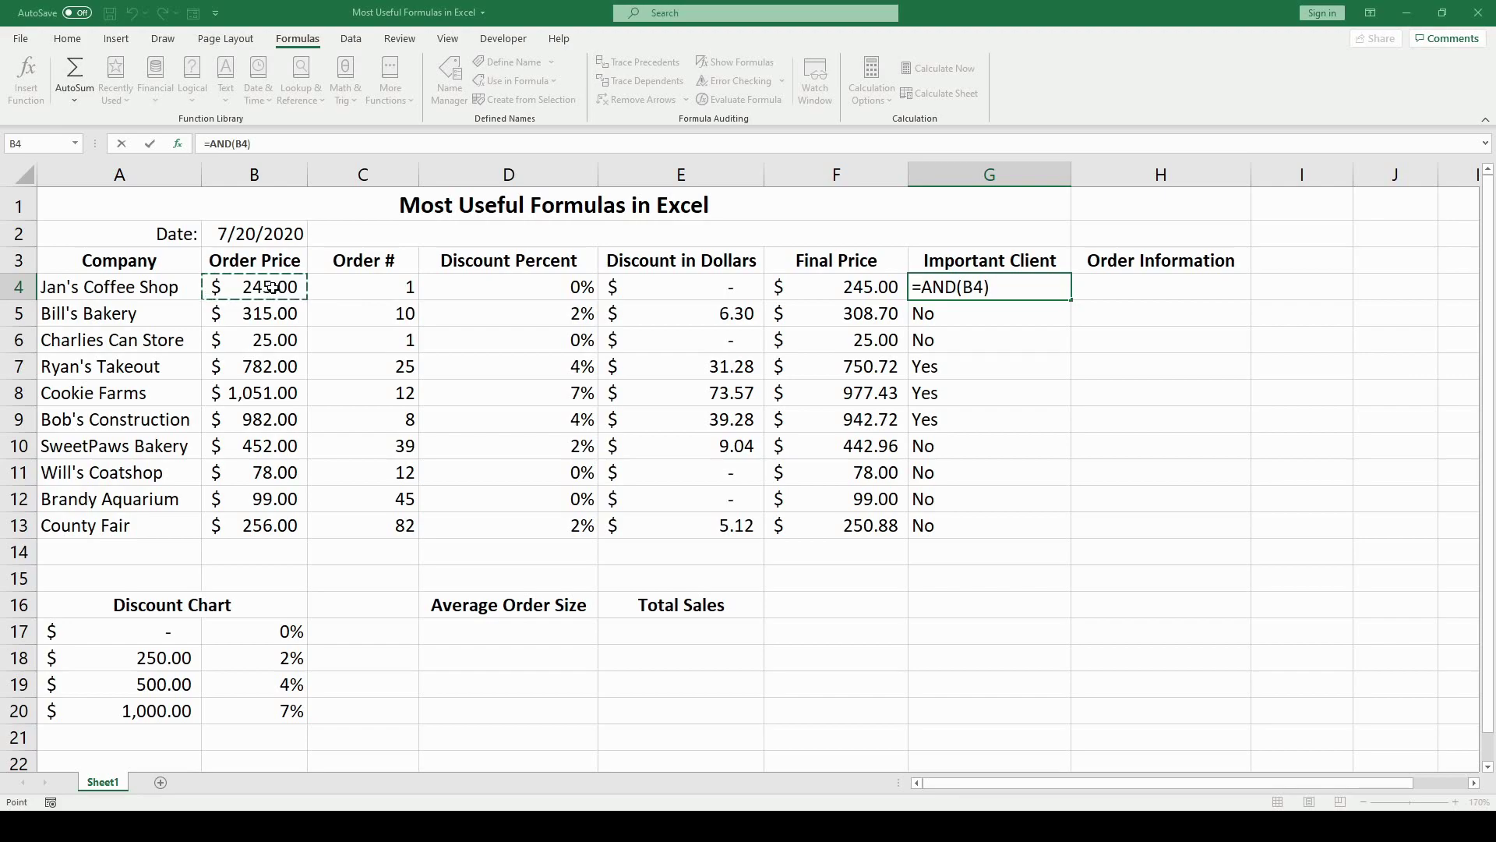
pyautogui.write('>500')
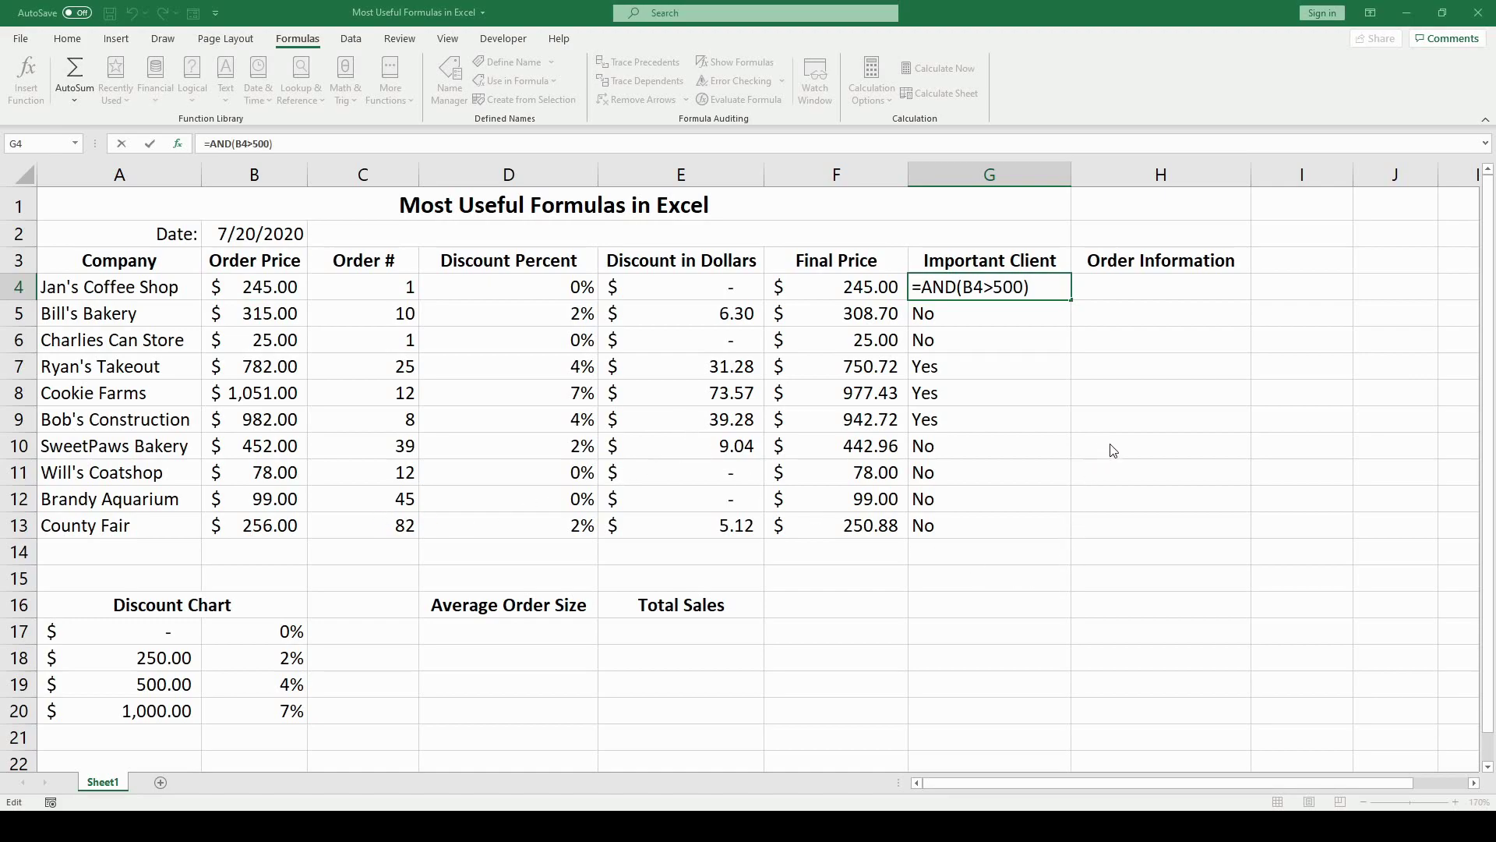
pyautogui.write(',')
pyautogui.click(393, 288)
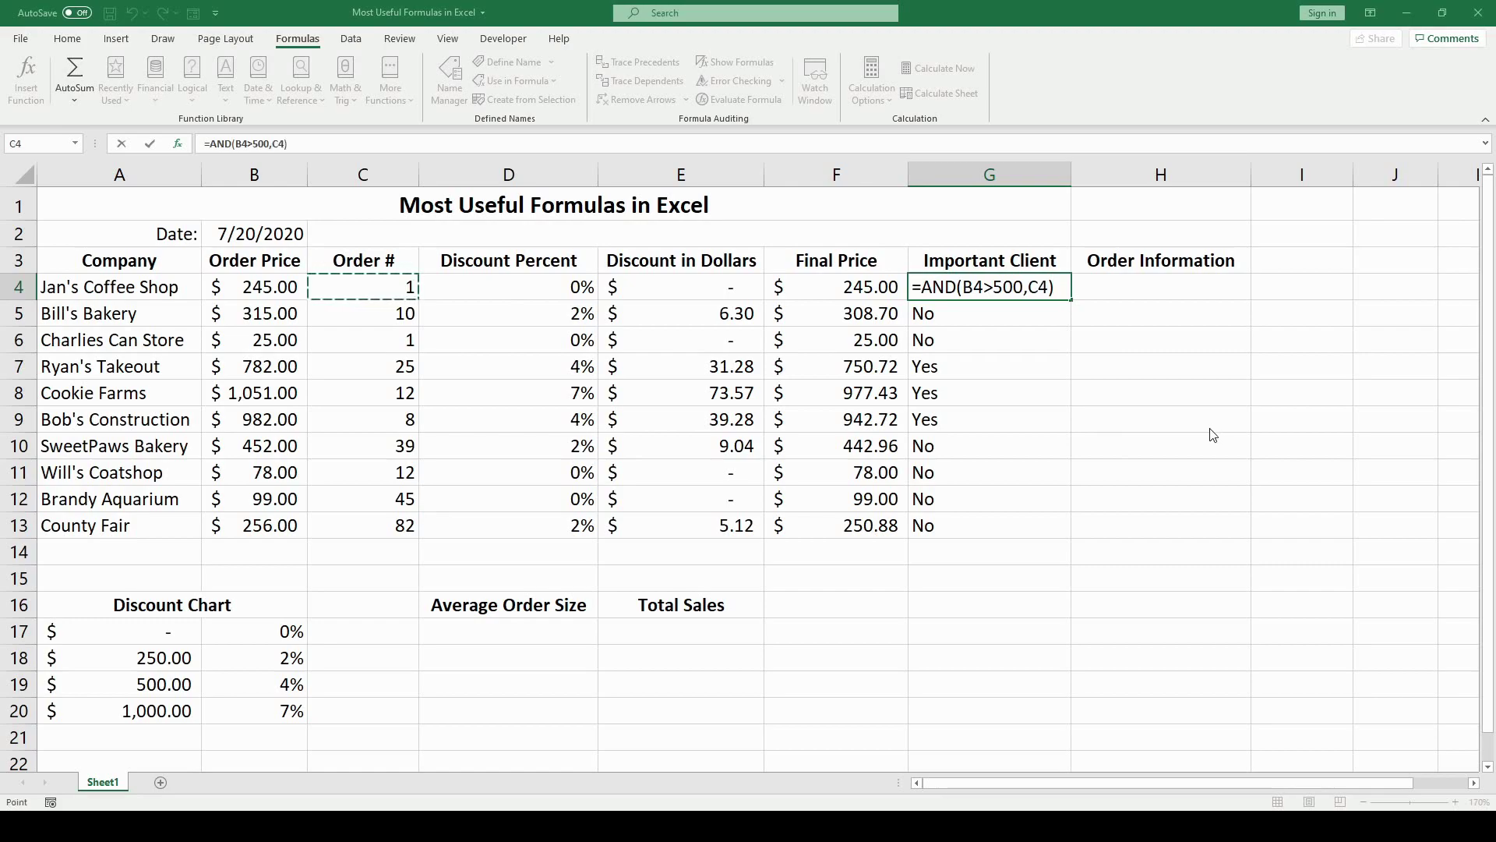
pyautogui.write('>10')
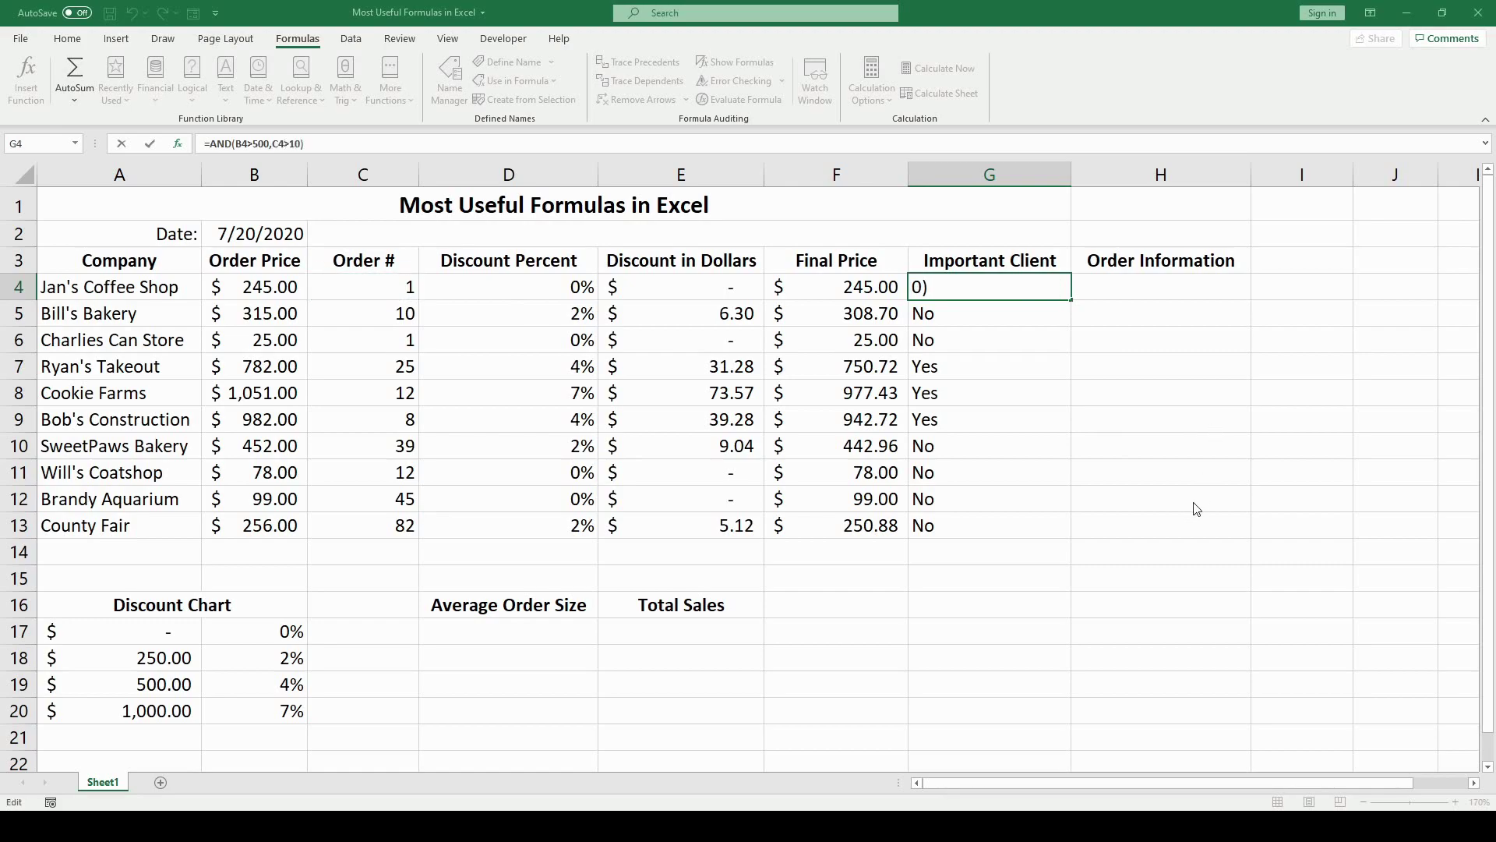
pyautogui.hotkey('ctrl', 'Return')
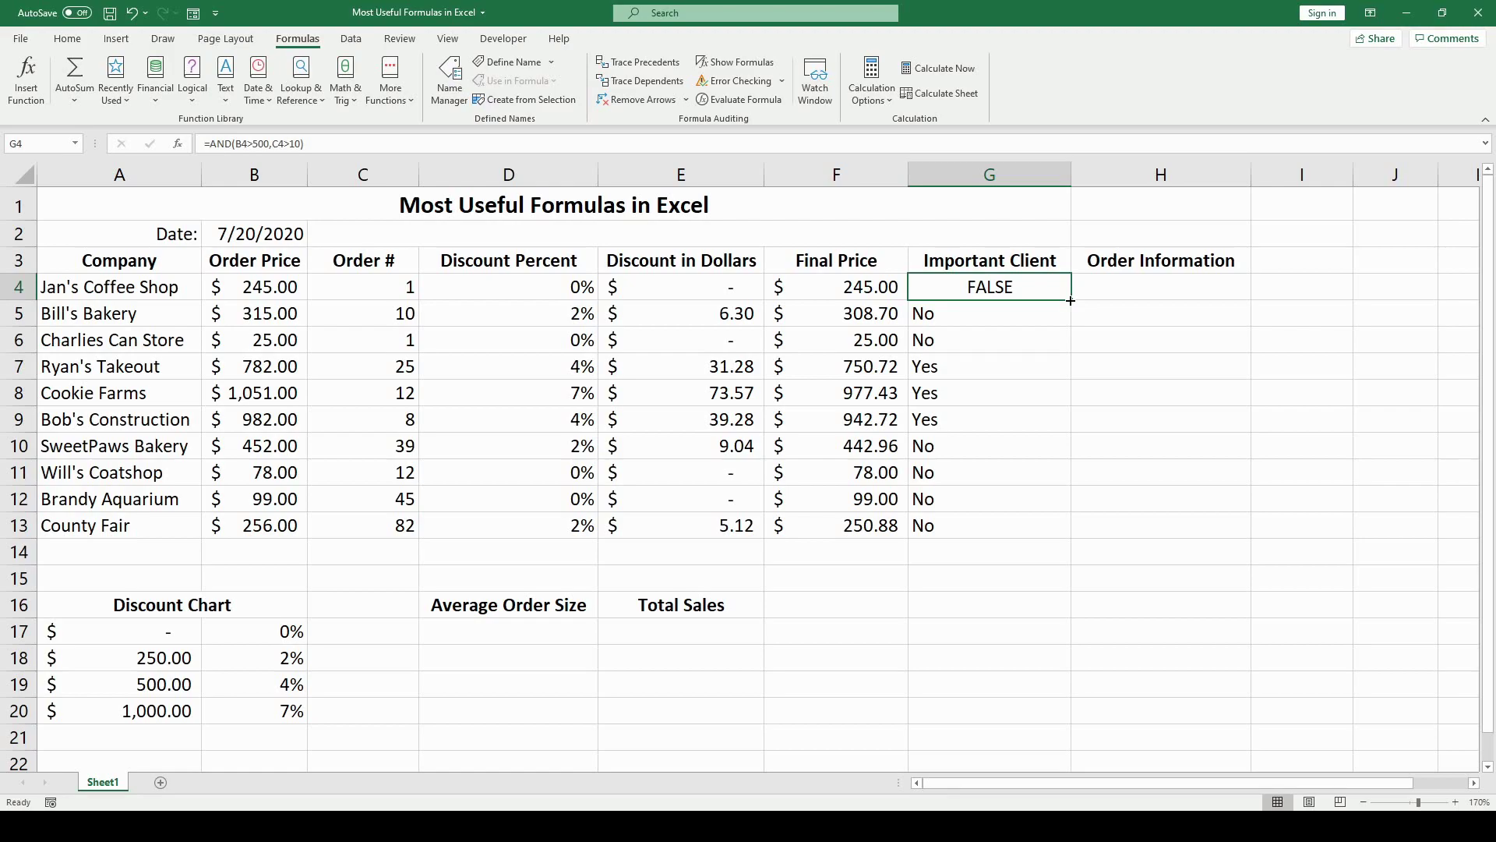
pyautogui.moveTo(1071, 300); pyautogui.dragTo(1007, 528)
pyautogui.click(1214, 492)
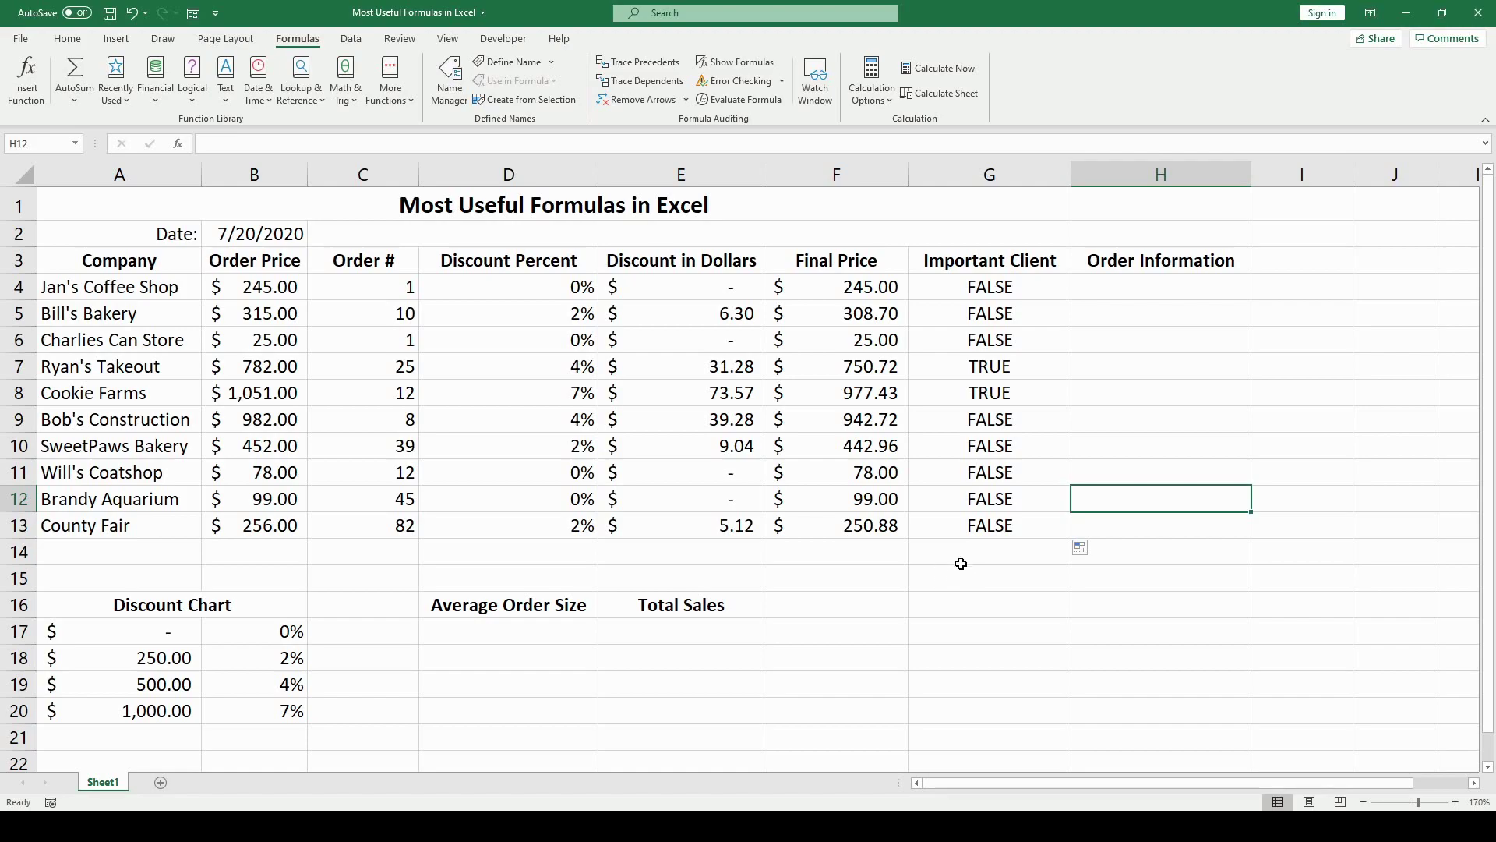
# AutoSum the order prices into B14 with =SUM(B4:B13), giving $4,285.00
pyautogui.click(260, 548)
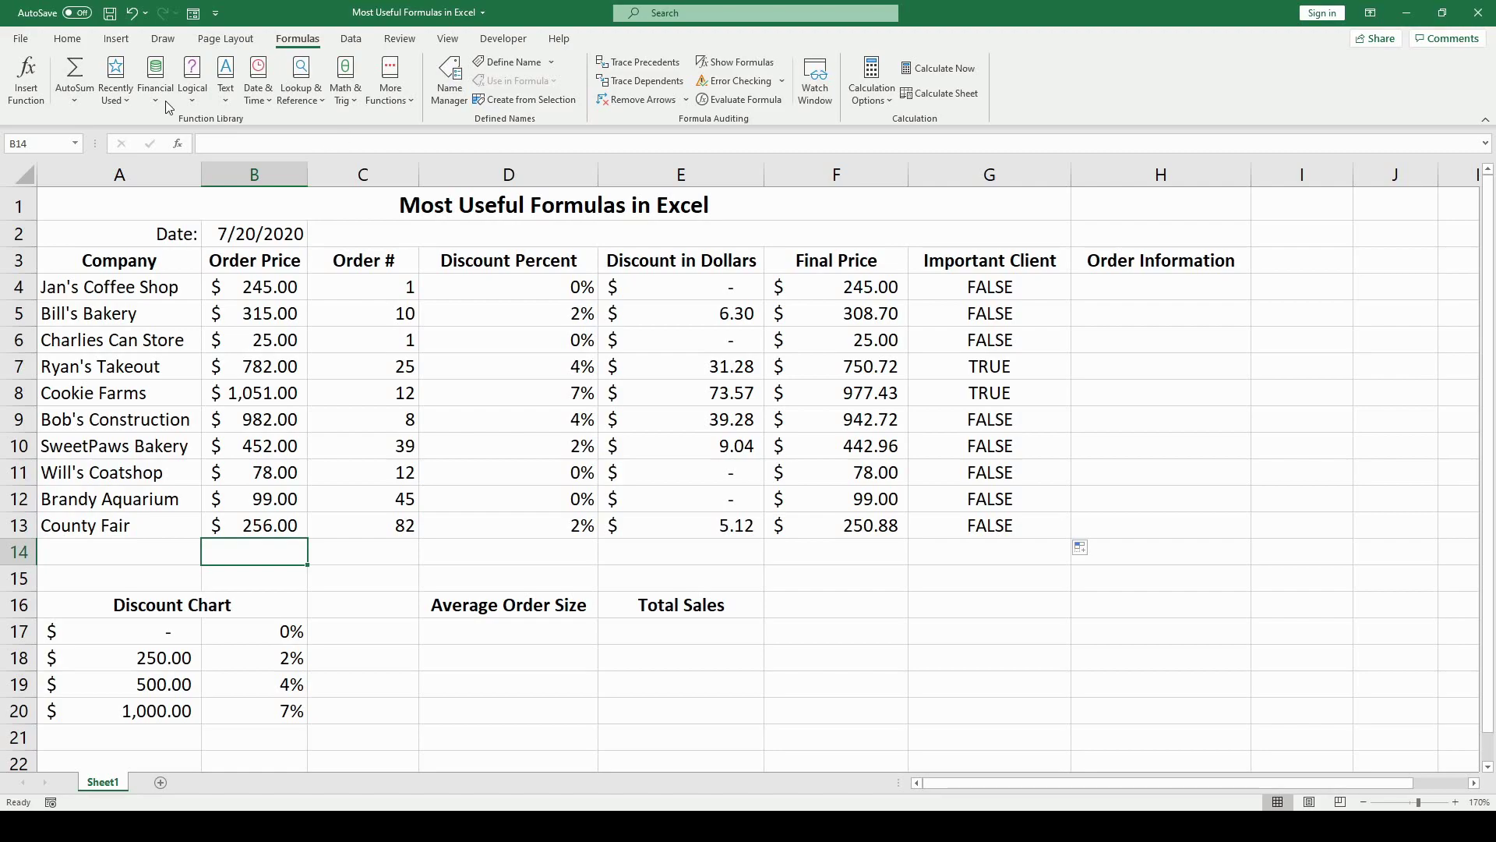
pyautogui.click(75, 75)
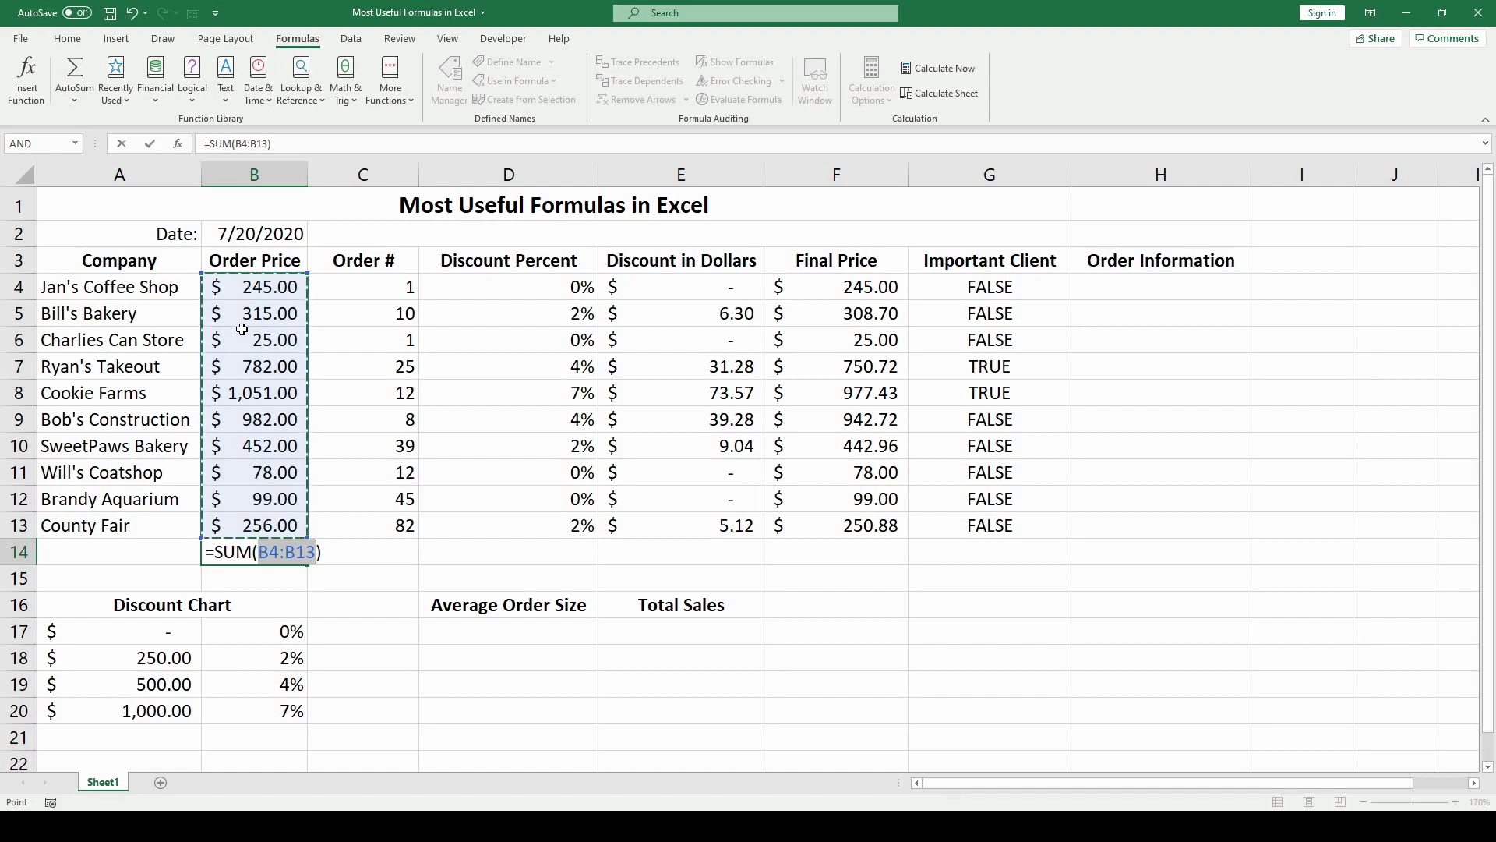
pyautogui.press('Return')
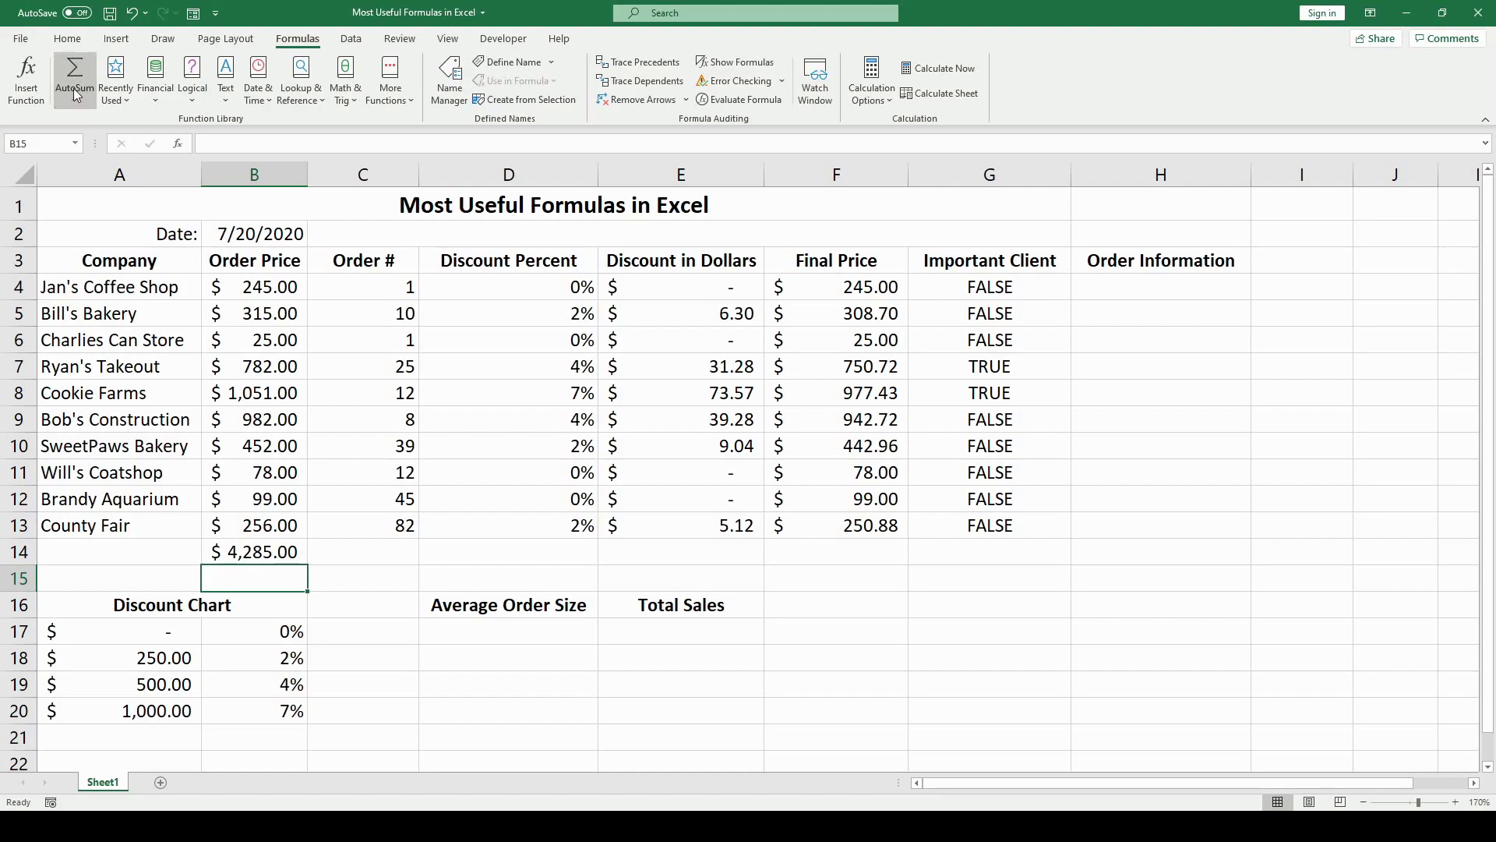
# Switch the ribbon to the Home tools
pyautogui.click(70, 47)
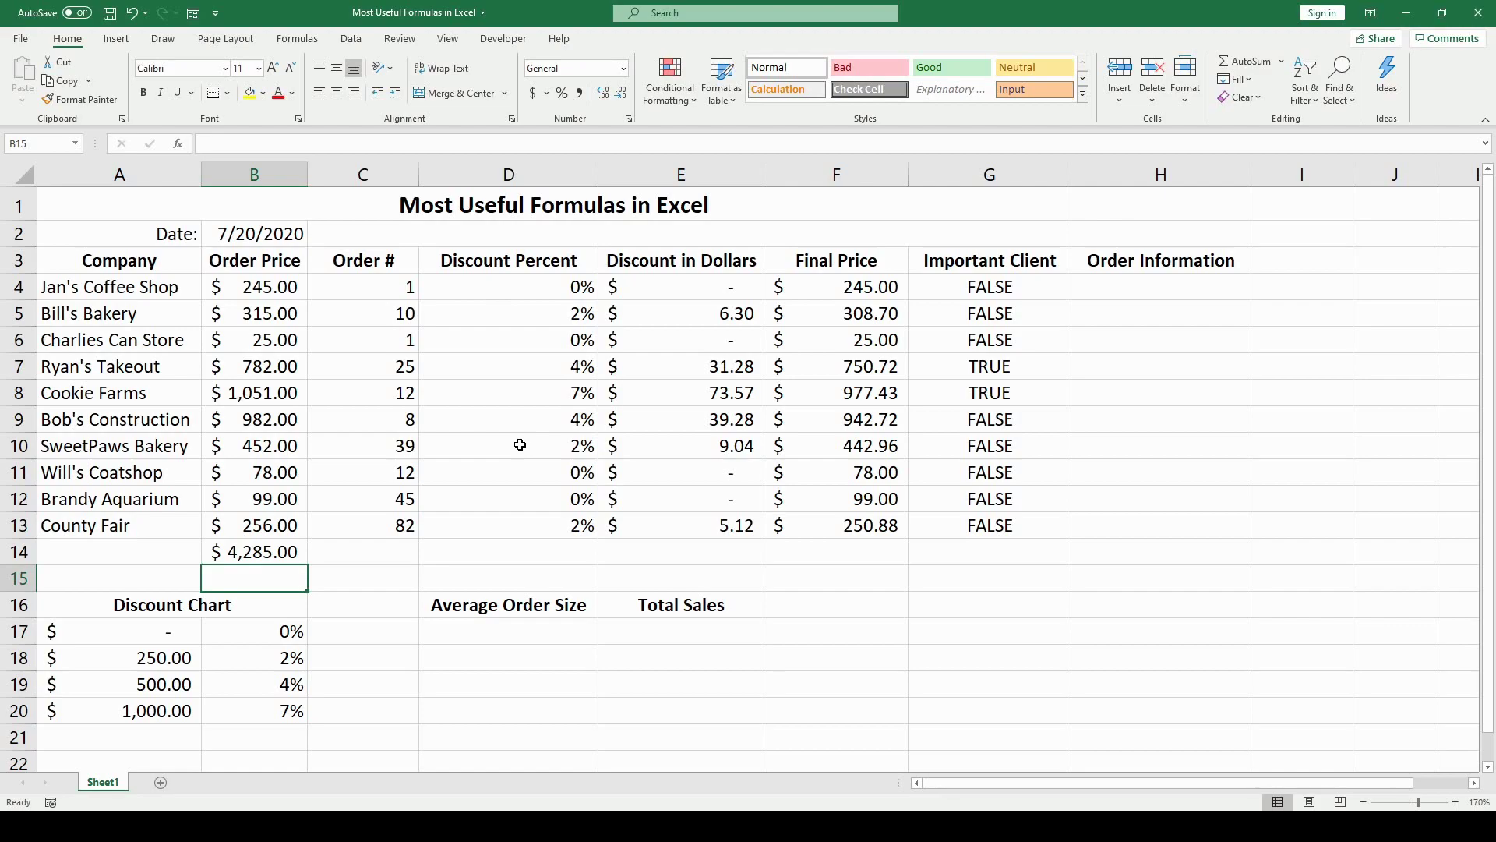
# Average the order prices B4:B13 into D17, showing $428.50
pyautogui.click(511, 648)
pyautogui.click(523, 635)
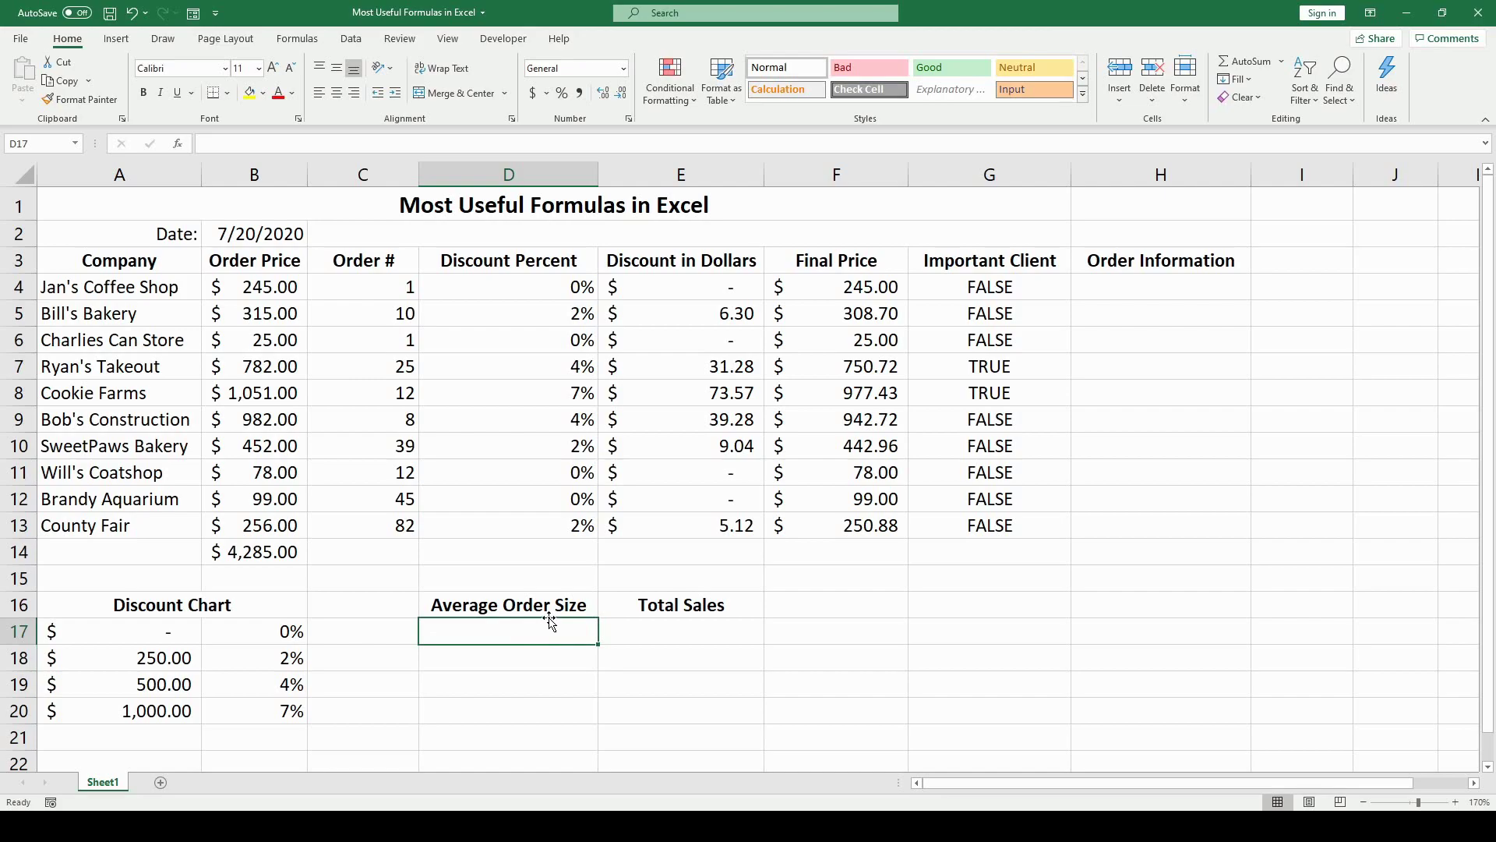
pyautogui.click(1287, 104)
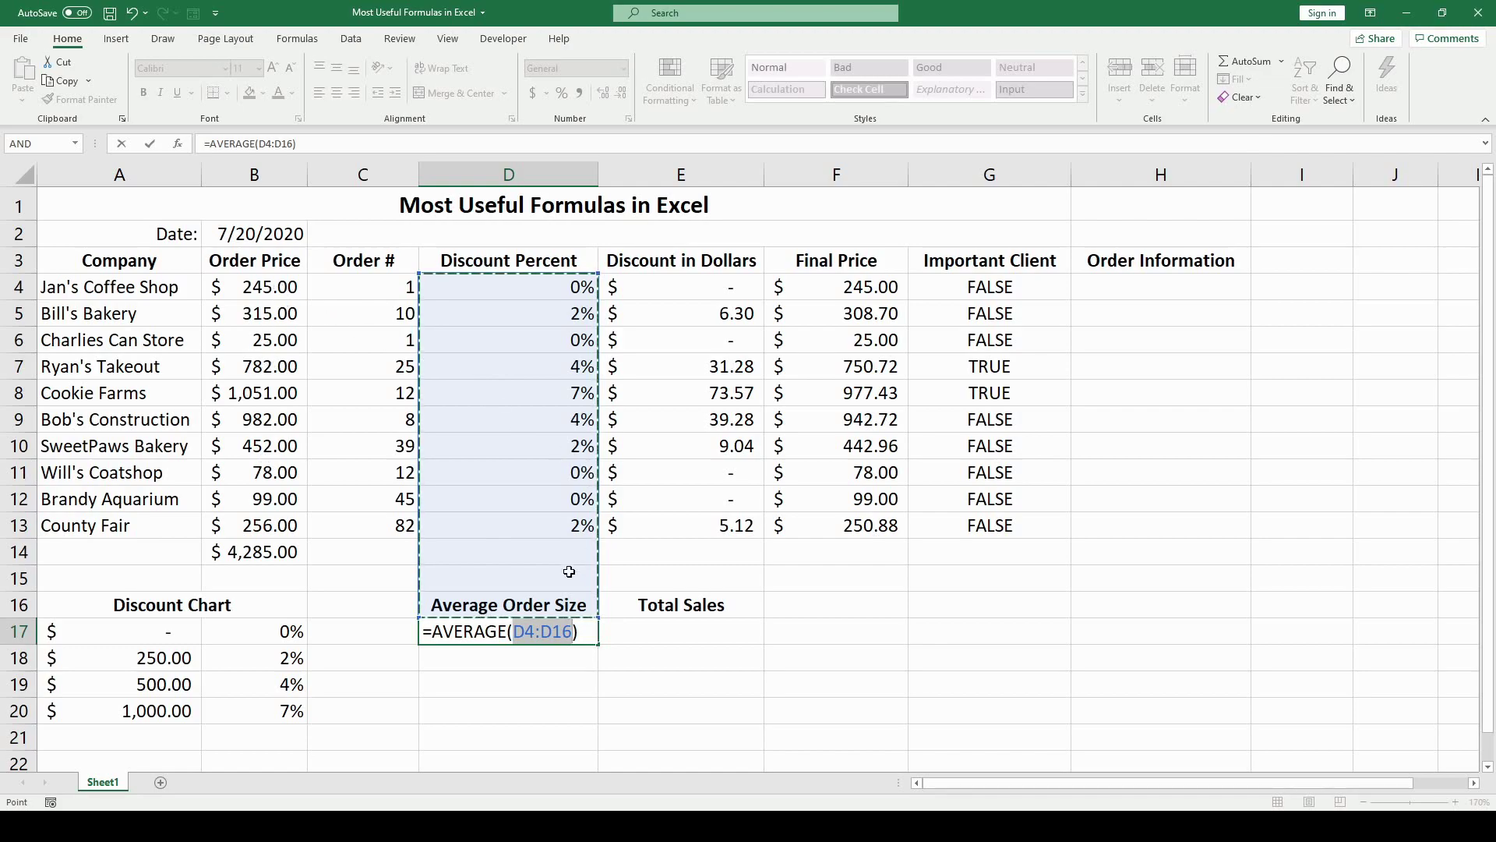
pyautogui.click(243, 281)
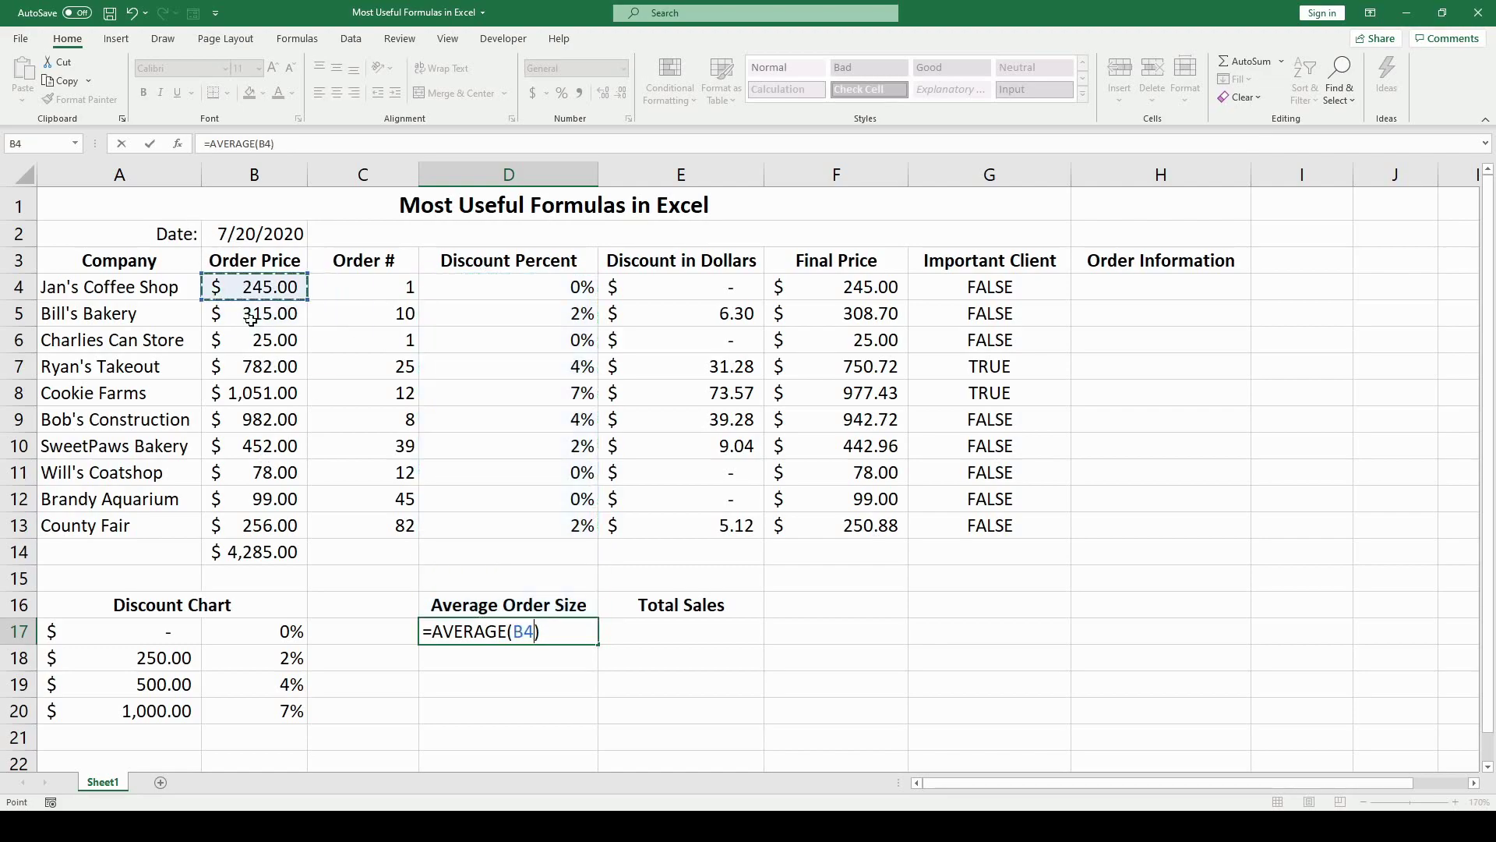
pyautogui.moveTo(251, 319); pyautogui.dragTo(280, 530)
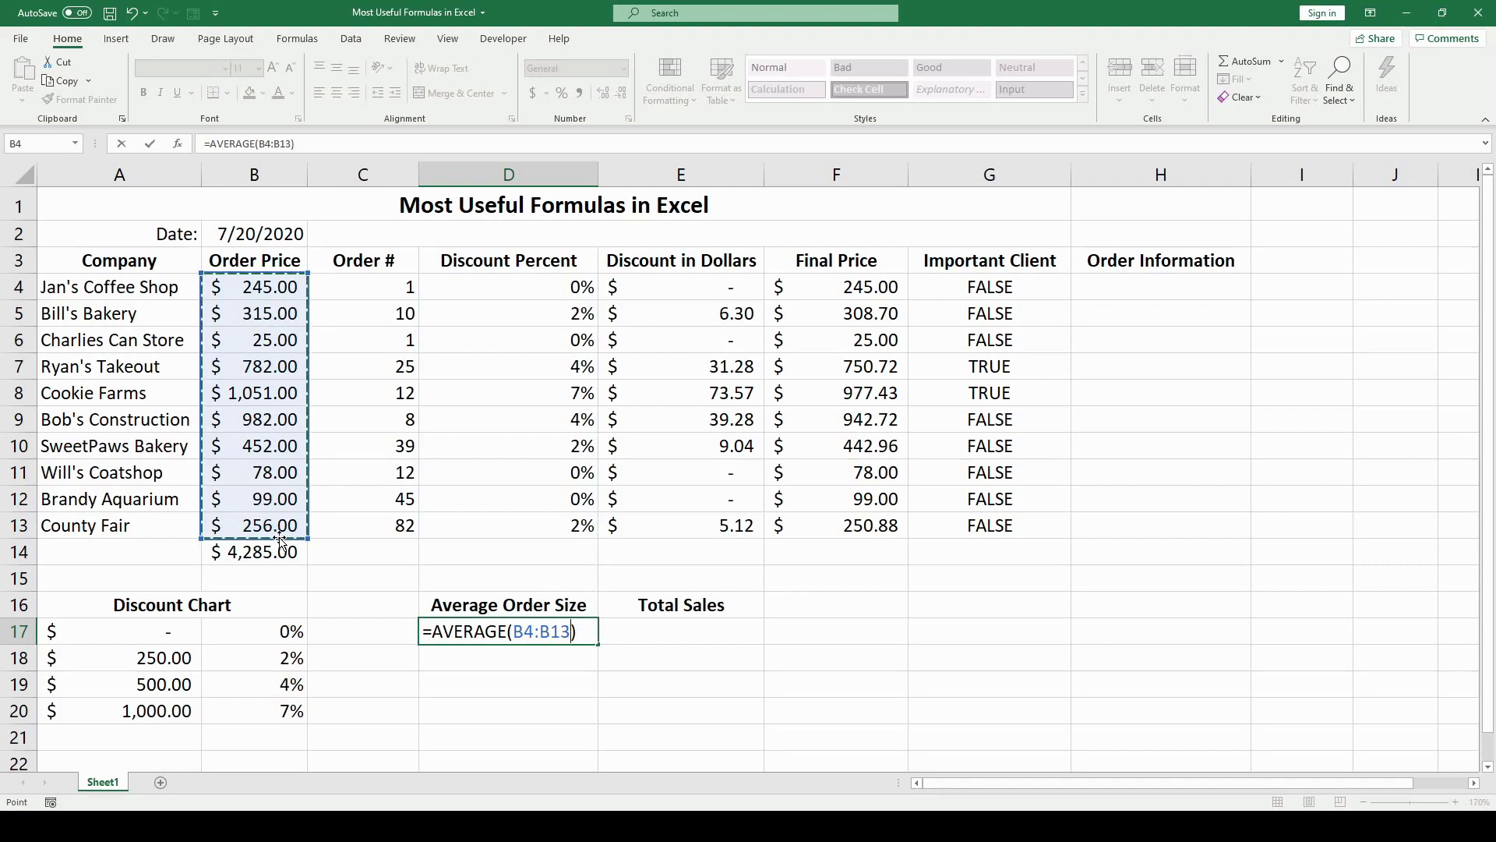
pyautogui.press('Return')
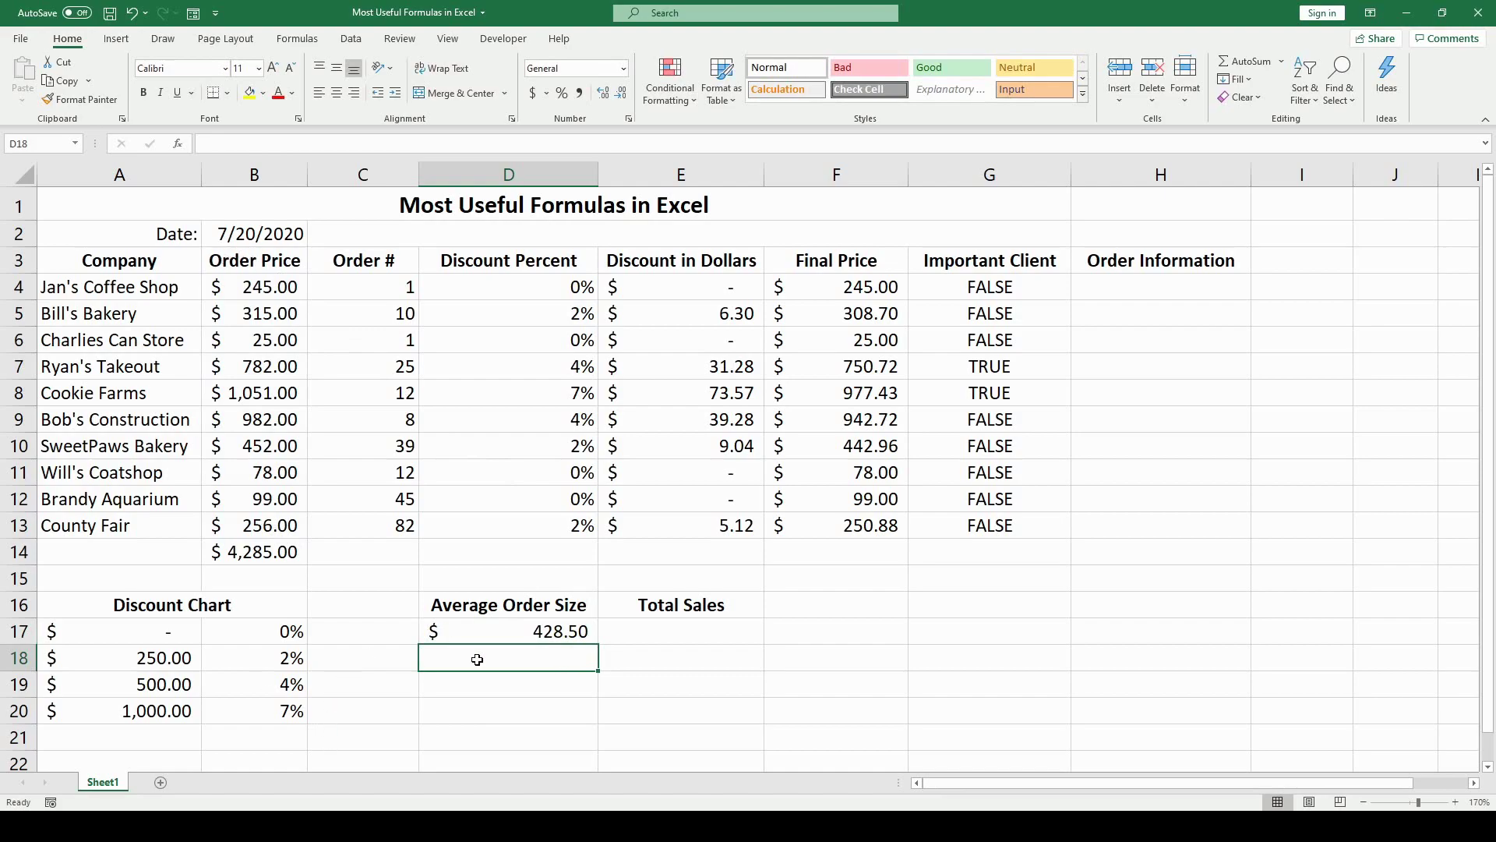
# Sum the order prices B4:B13 into E17 as Total Sales, $4,285.00
pyautogui.click(684, 639)
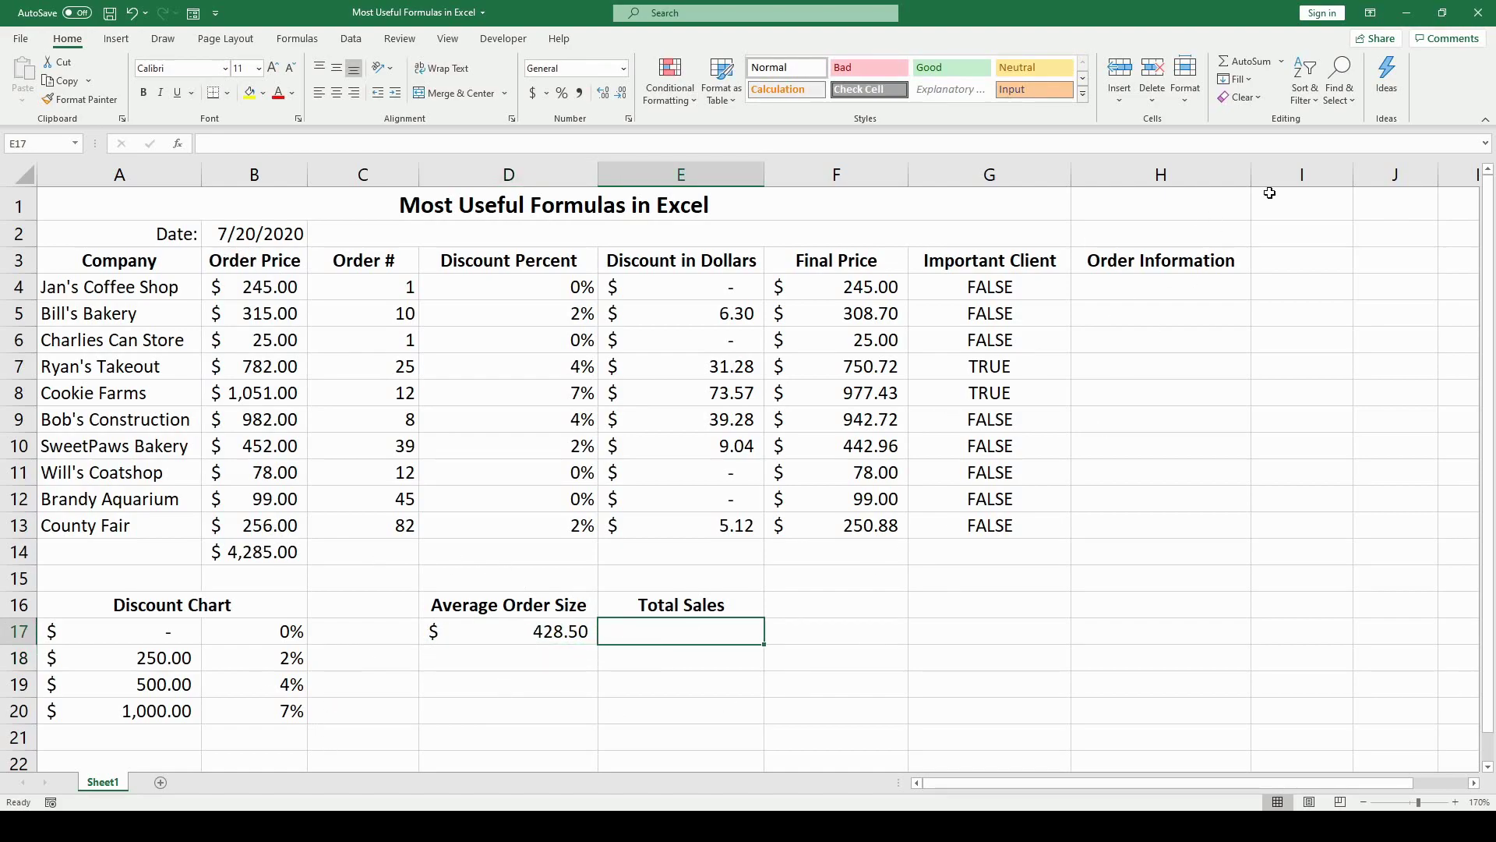
pyautogui.click(1251, 61)
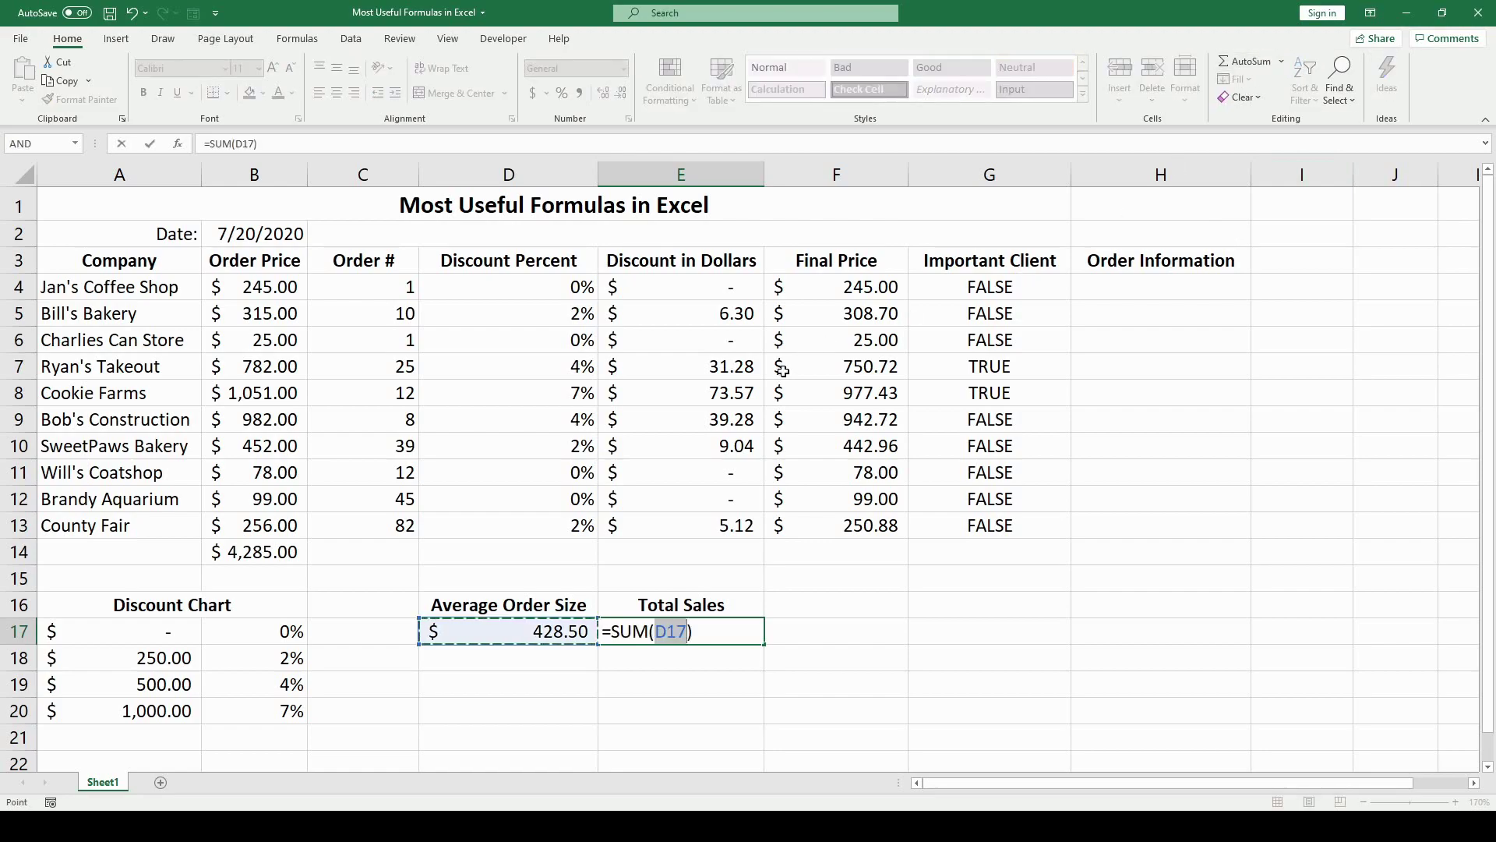
pyautogui.moveTo(299, 288); pyautogui.dragTo(271, 524)
pyautogui.press('Return')
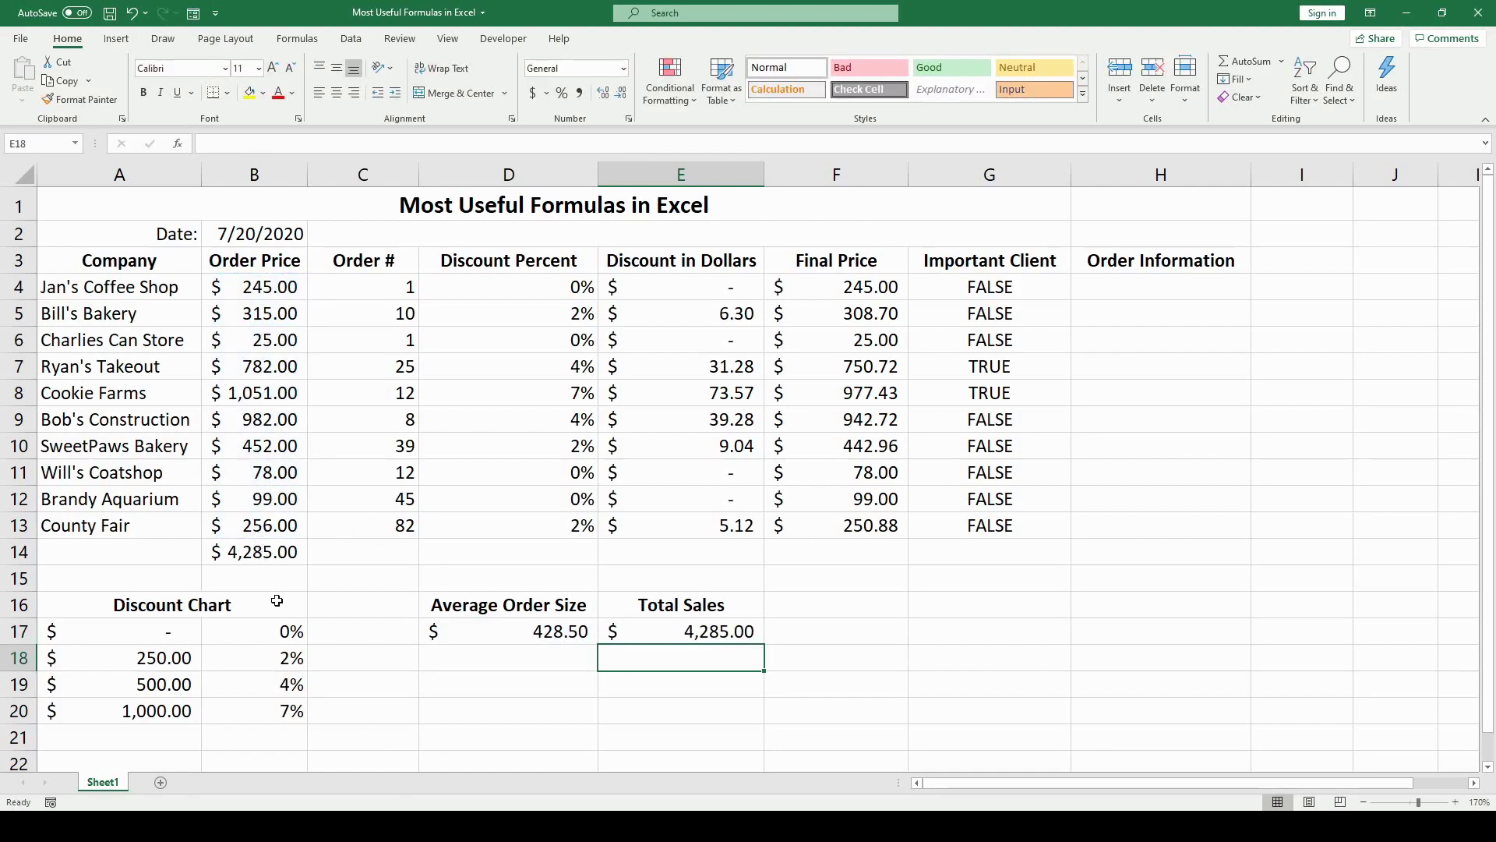
# Put a COUNT formula over the company names A4:A13 into A14
pyautogui.click(160, 558)
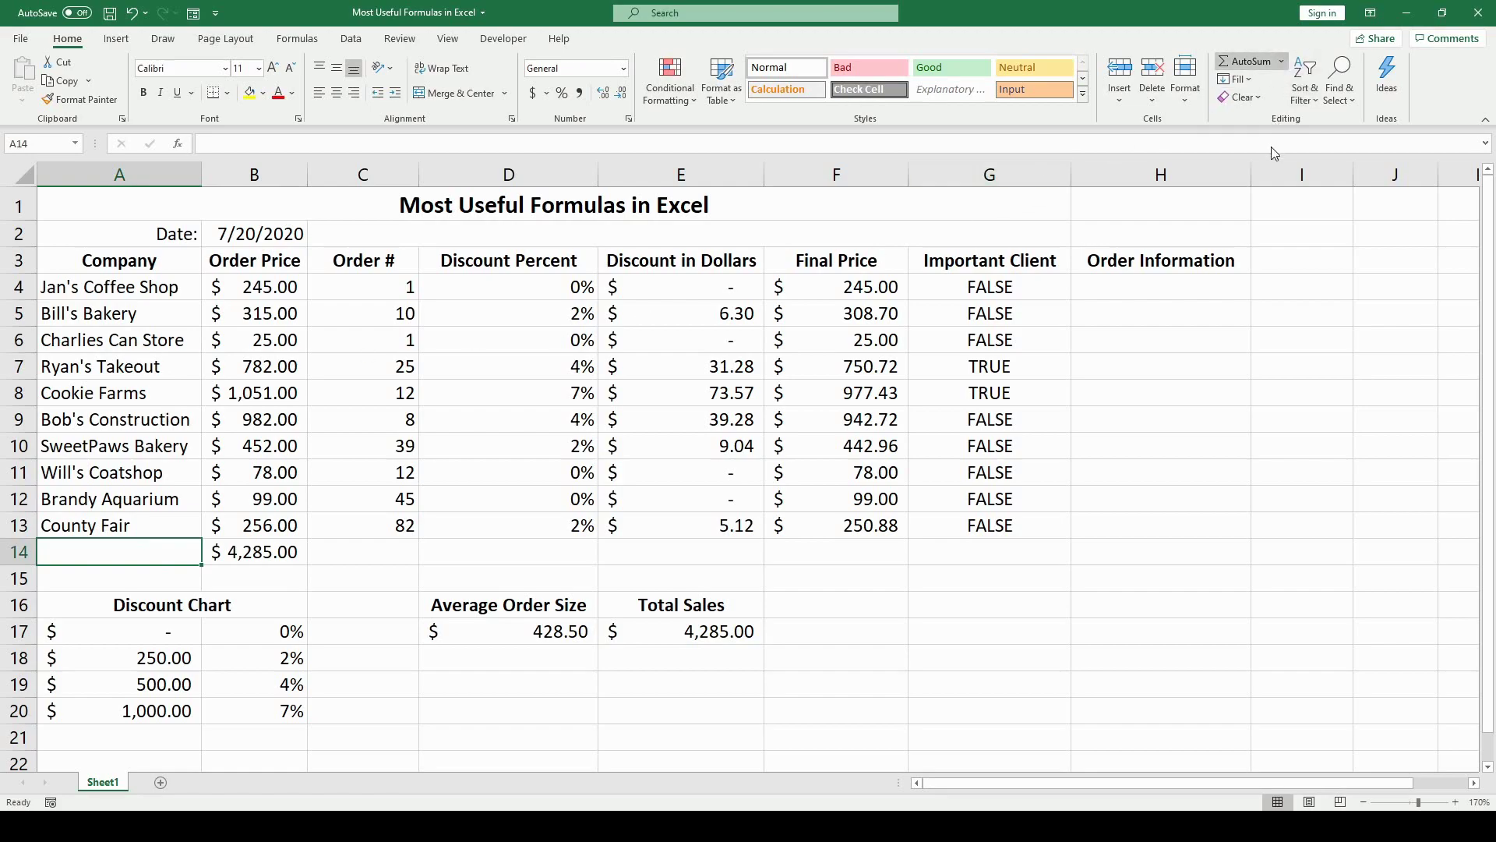
pyautogui.write('=COUNT()')
pyautogui.press('Left')
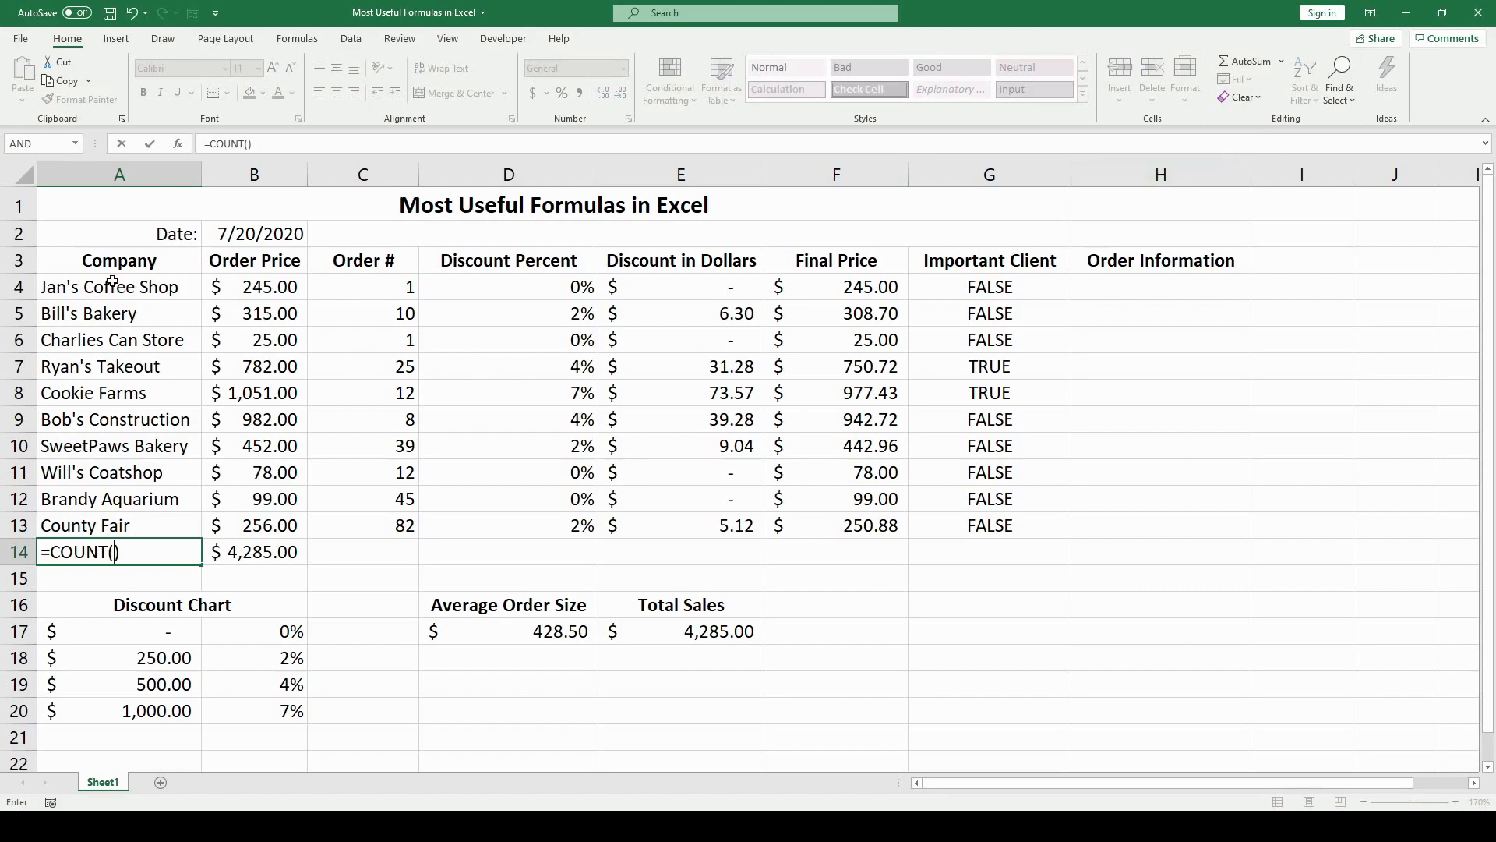
pyautogui.moveTo(112, 285); pyautogui.dragTo(117, 522)
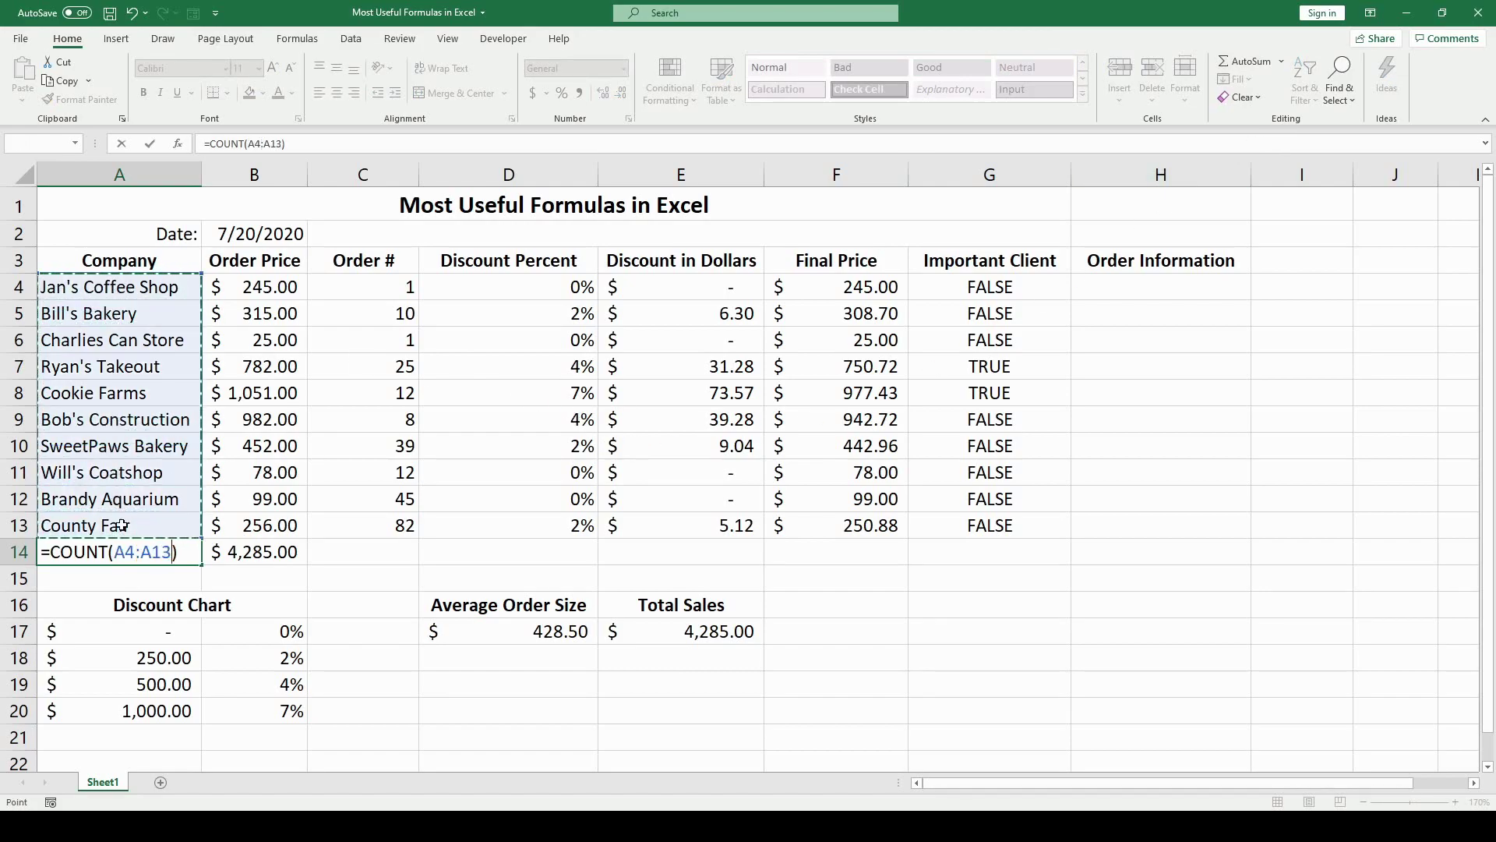
pyautogui.press('Return')
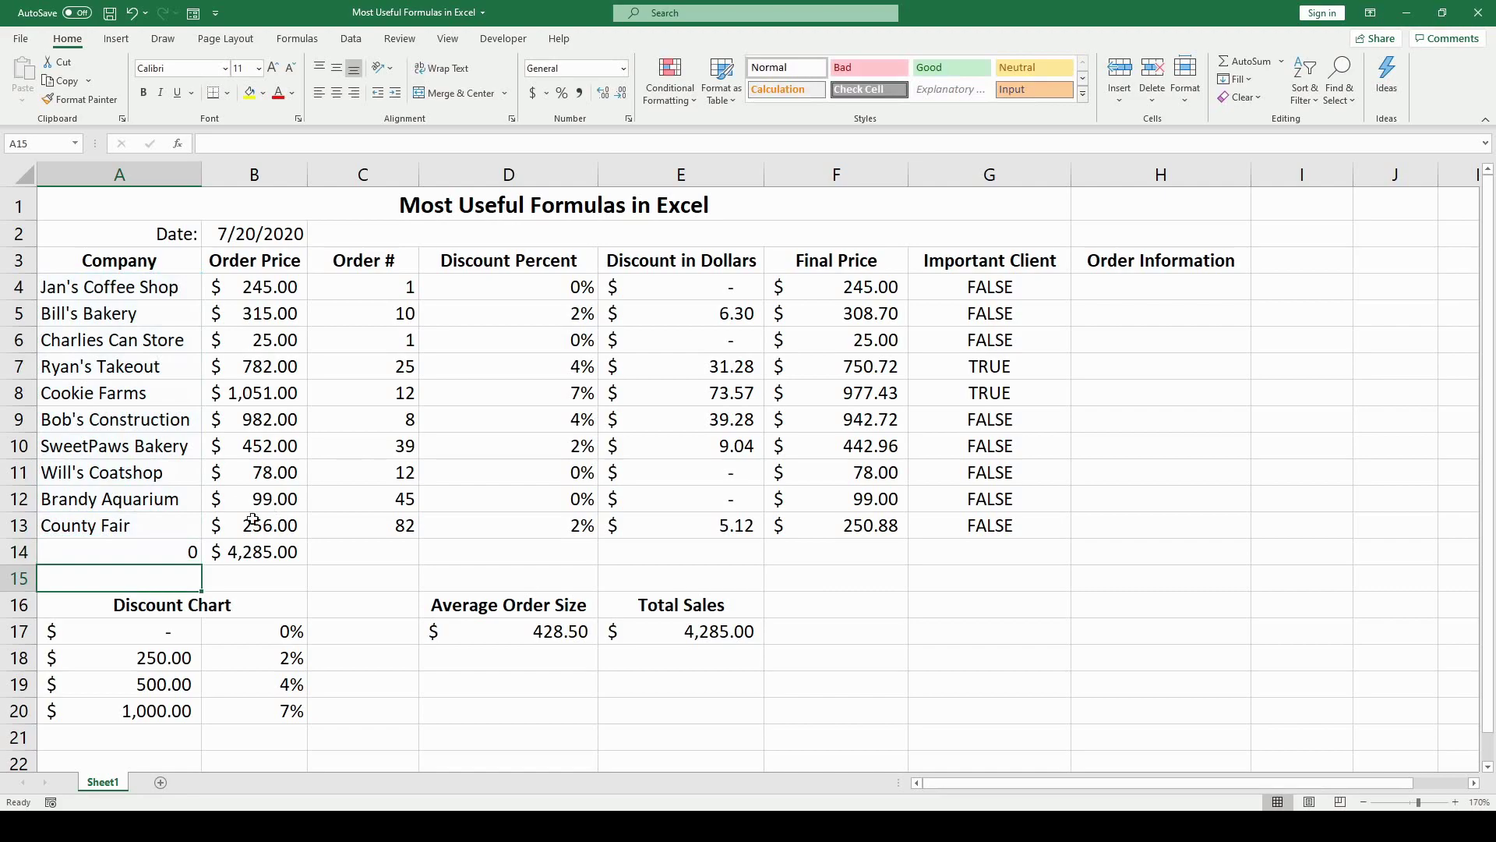
pyautogui.click(174, 558)
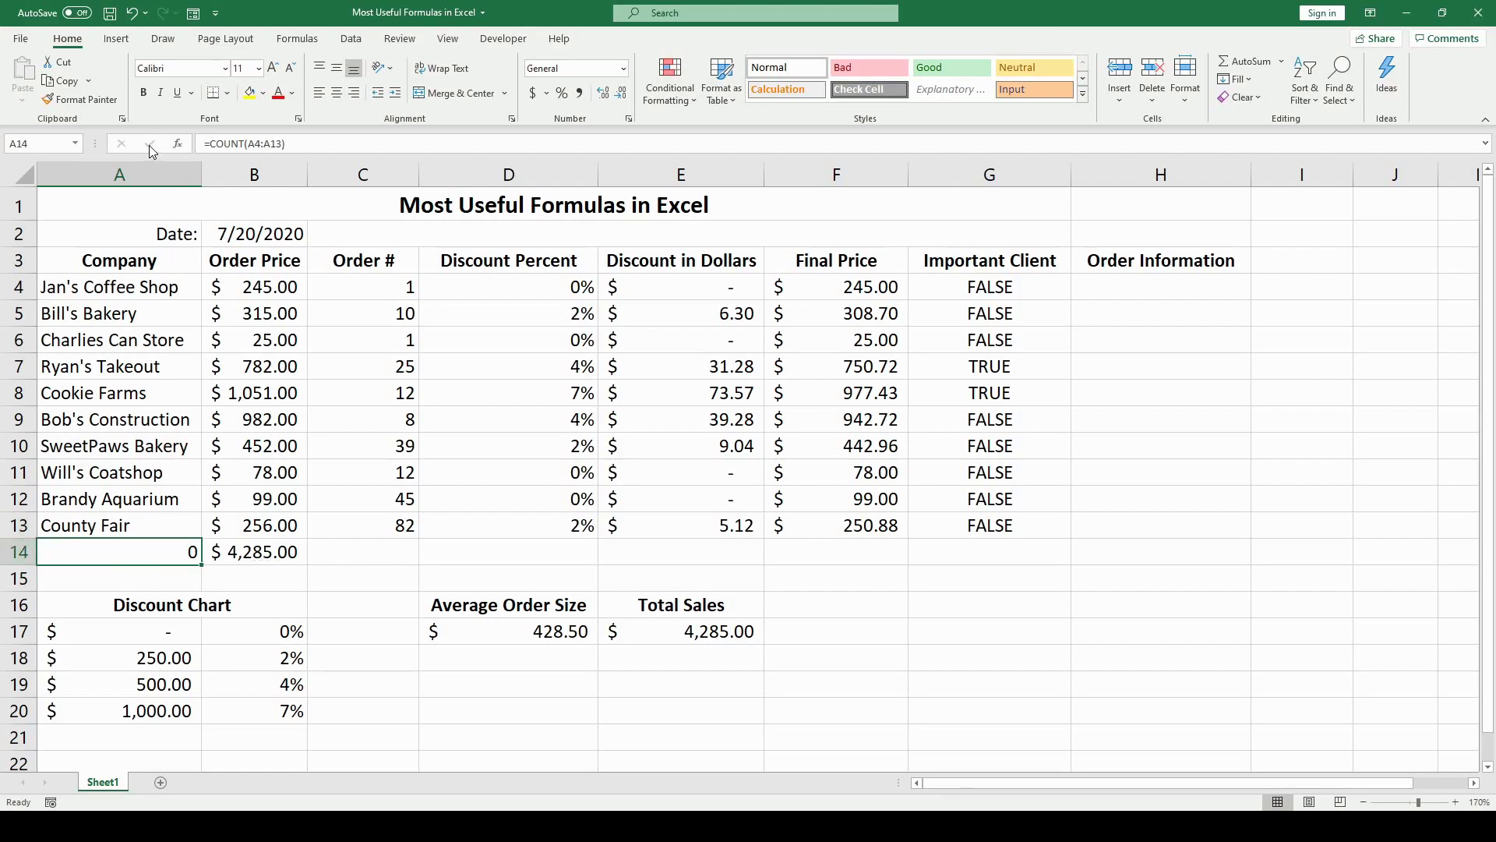
# Copy the COUNT formula into C14, showing 10, and clear A14
pyautogui.hotkey('ctrl', 'c')
pyautogui.click(391, 551)
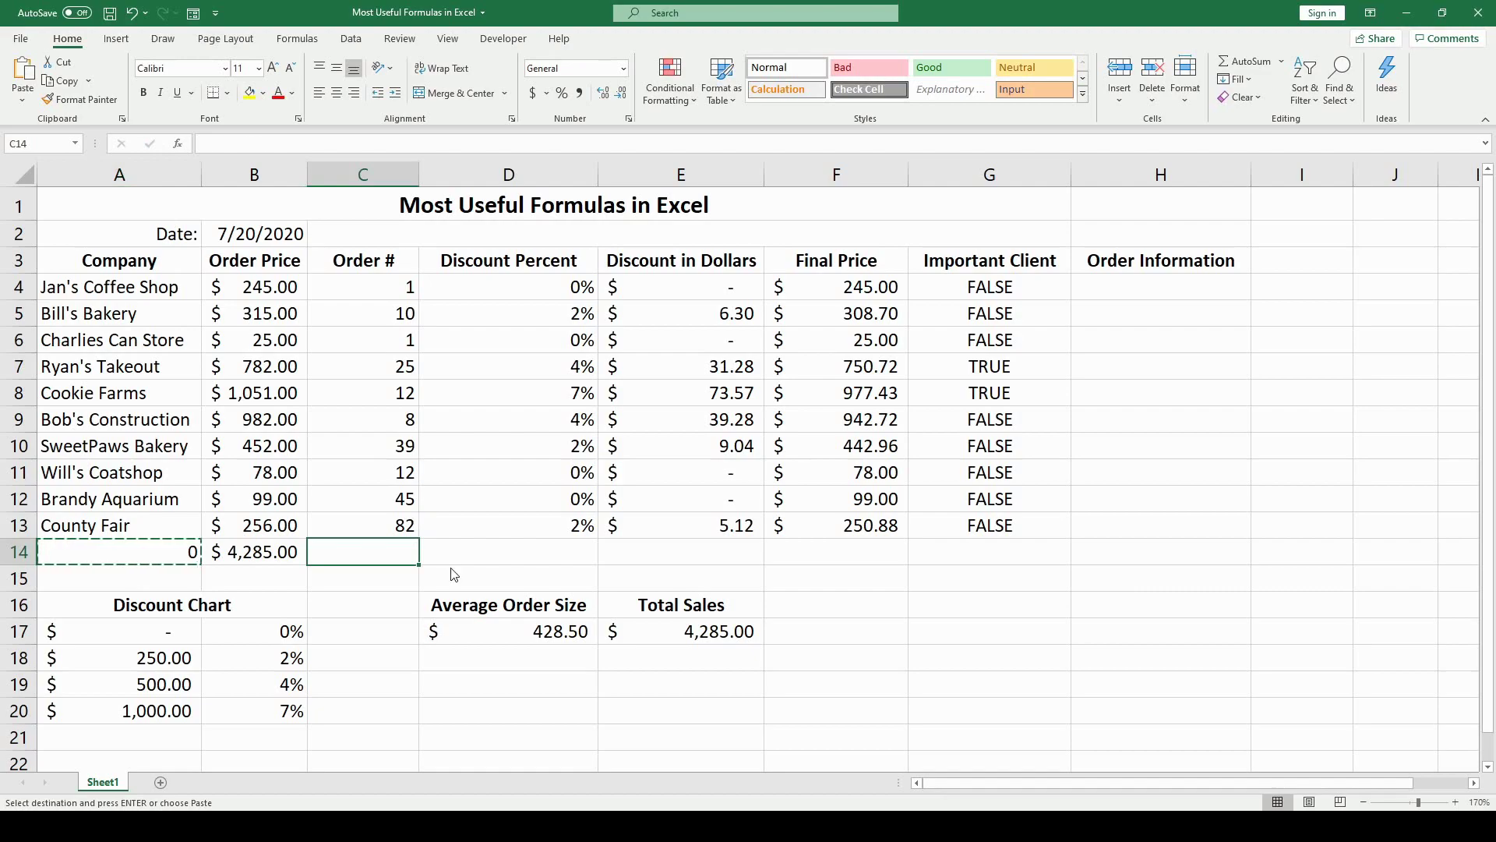
pyautogui.hotkey('ctrl', 'v')
pyautogui.click(481, 542)
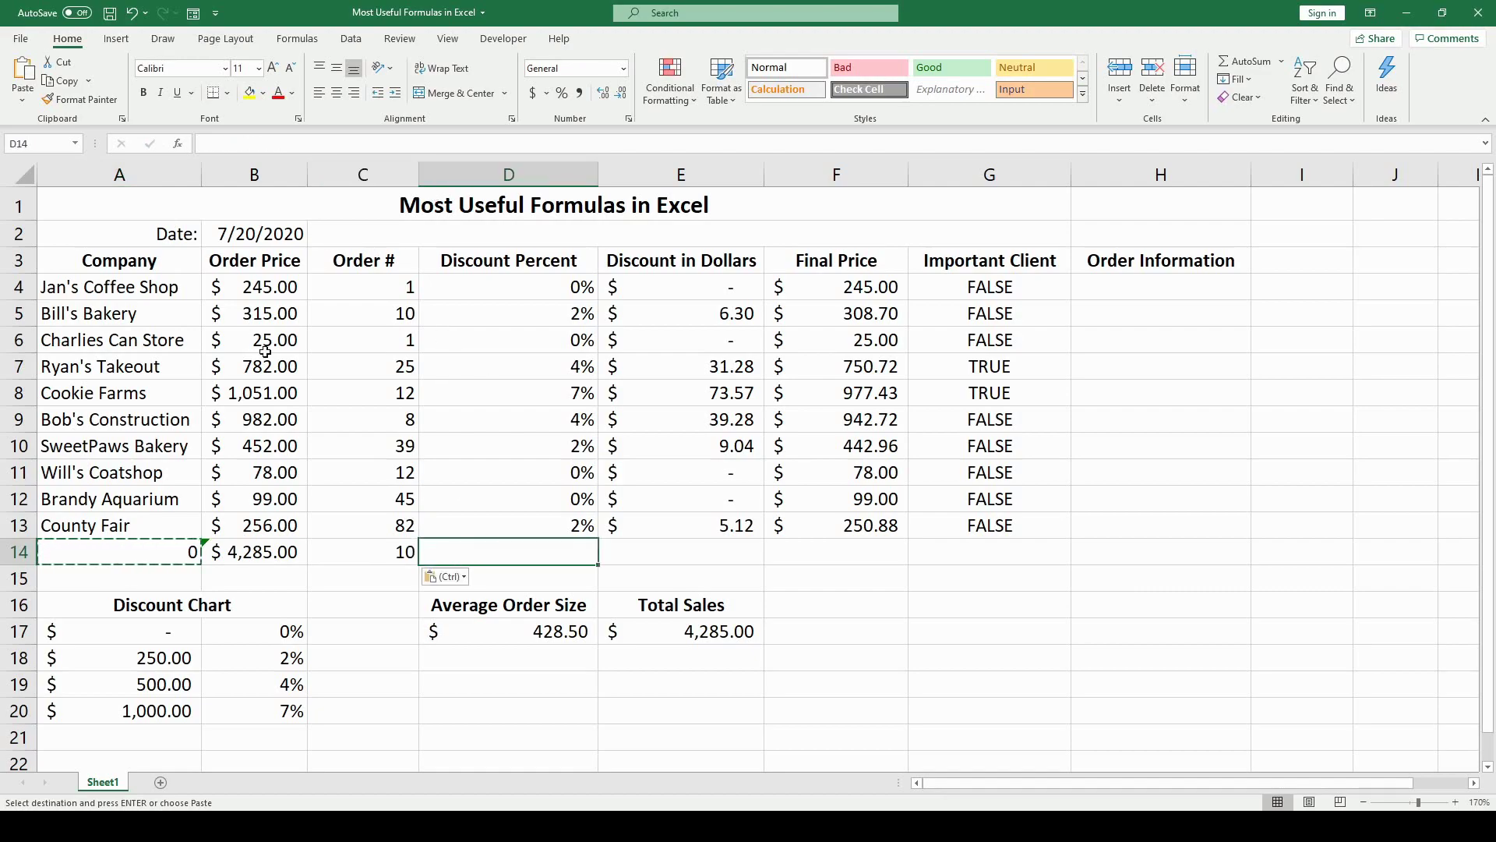
pyautogui.click(152, 552)
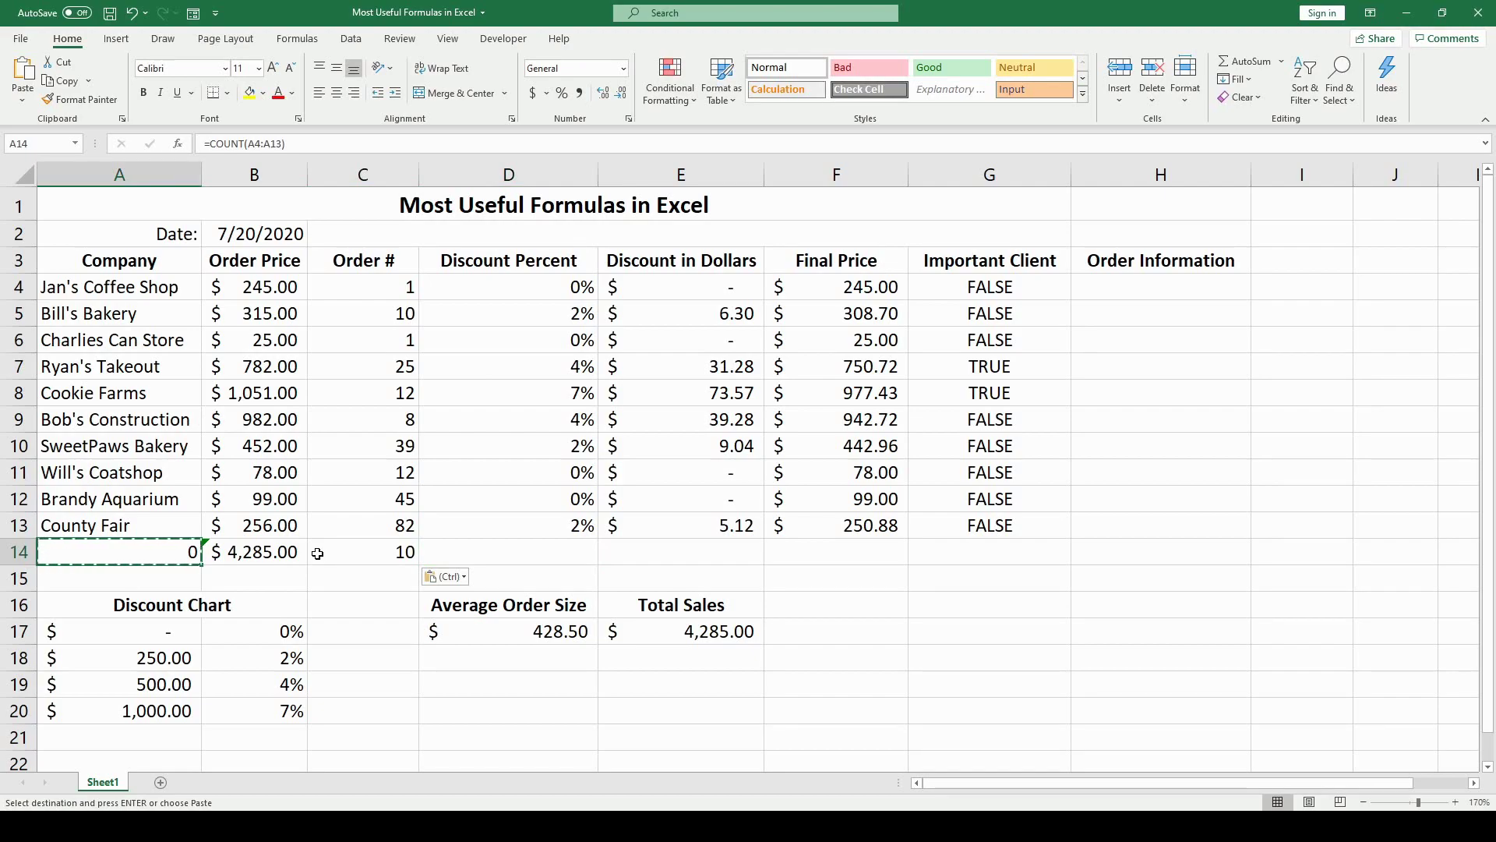
pyautogui.press('Delete')
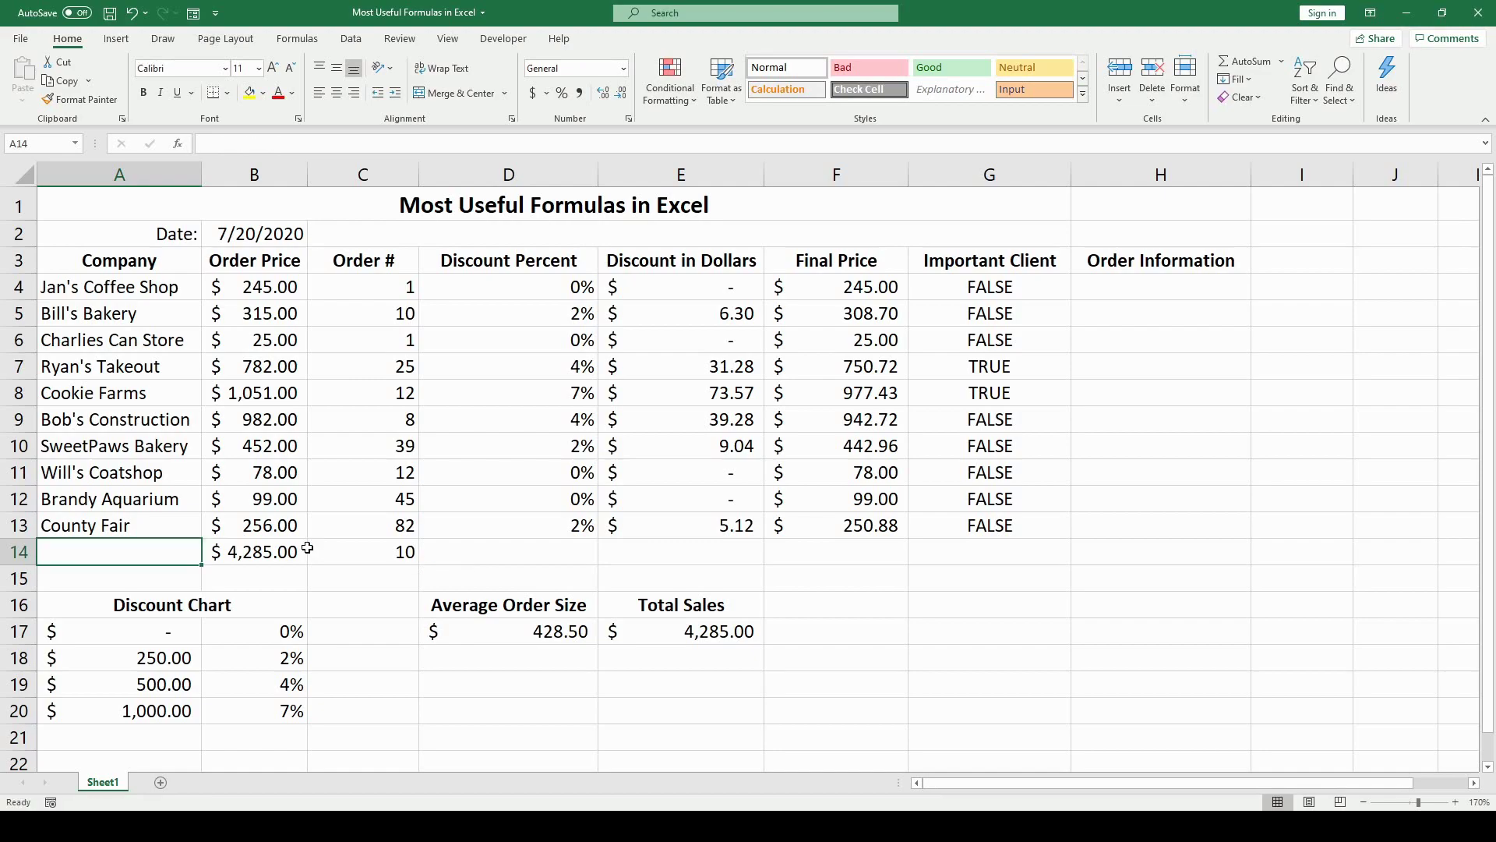
# Enter =COUNT(A4:A13) in A14, which returns 0, then clear it
pyautogui.click(297, 39)
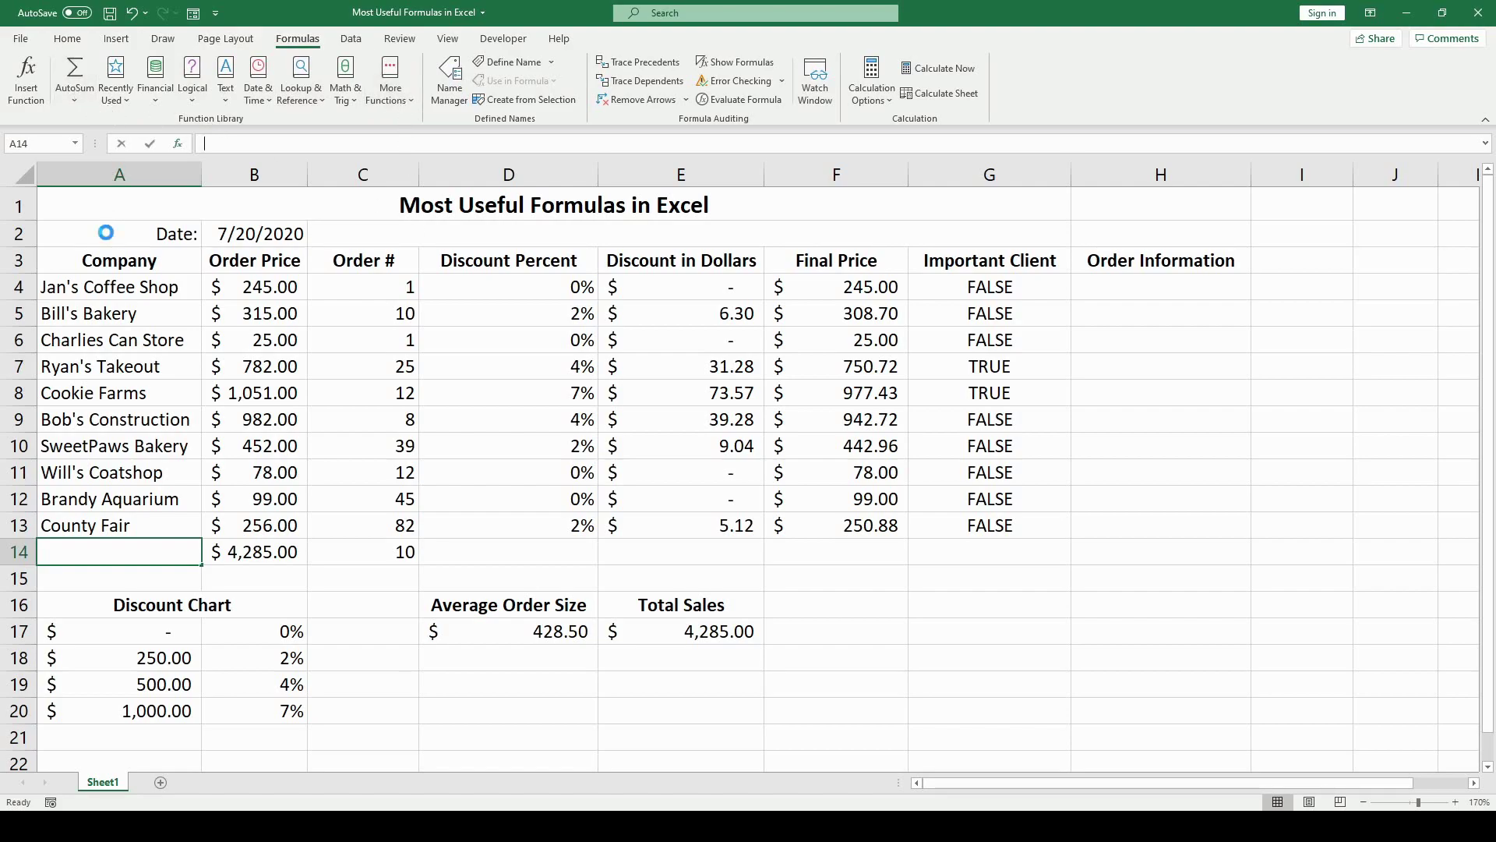
pyautogui.write('=')
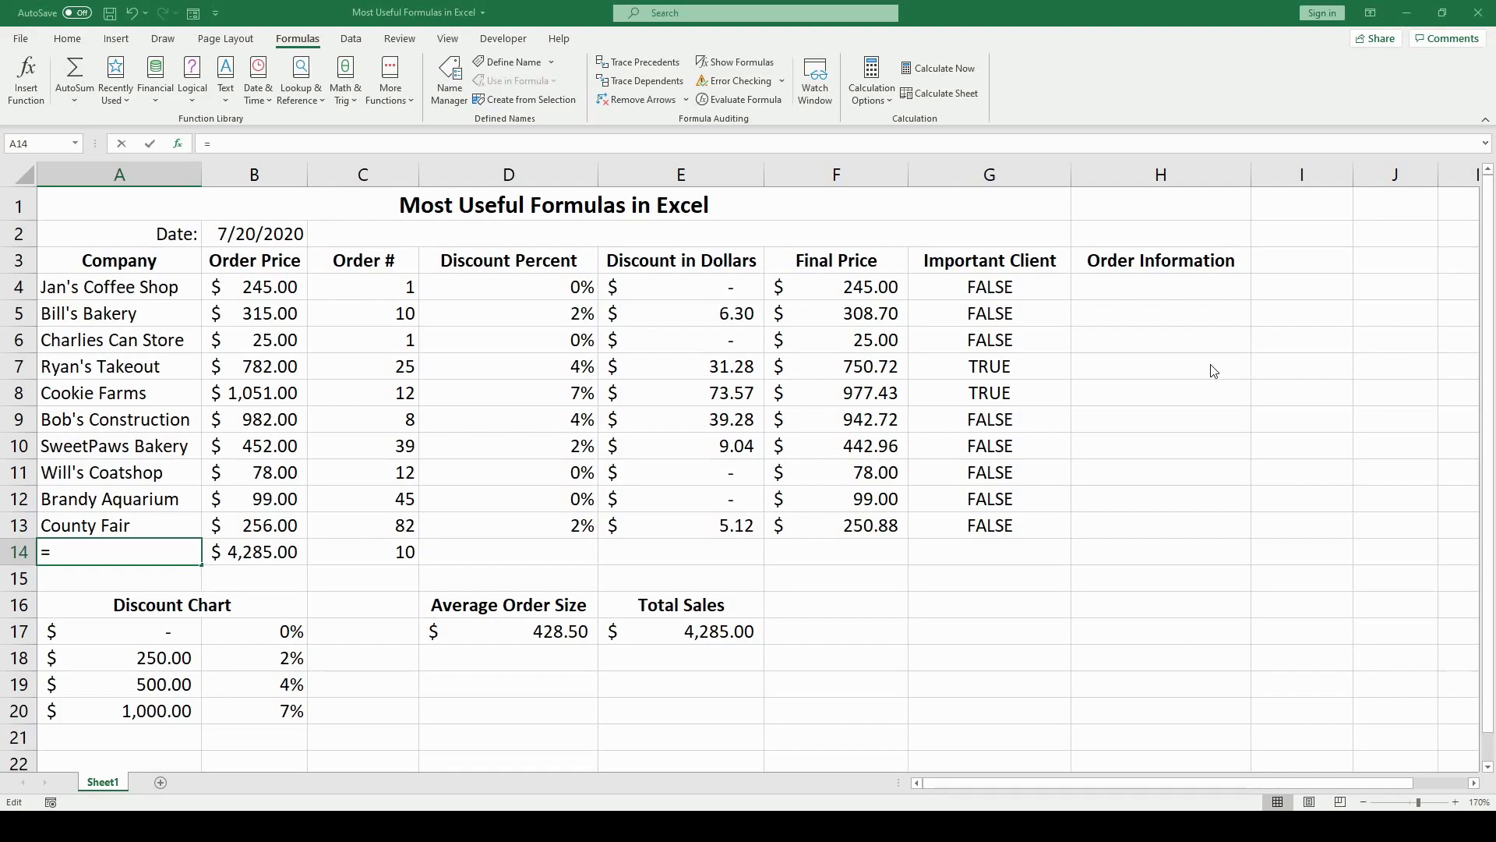
pyautogui.write('COUNT()')
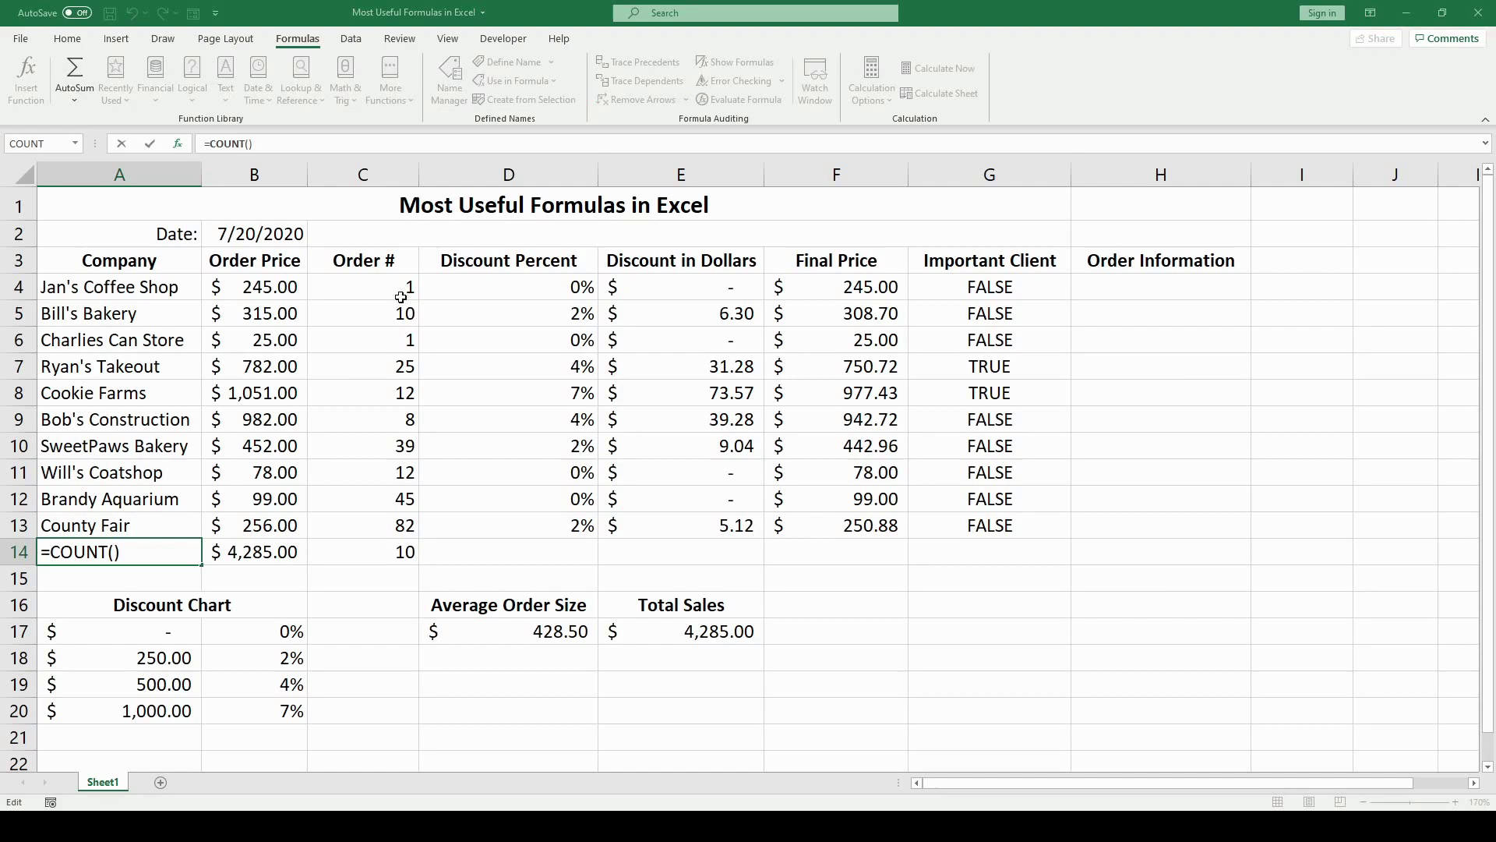
pyautogui.moveTo(189, 285); pyautogui.dragTo(139, 522)
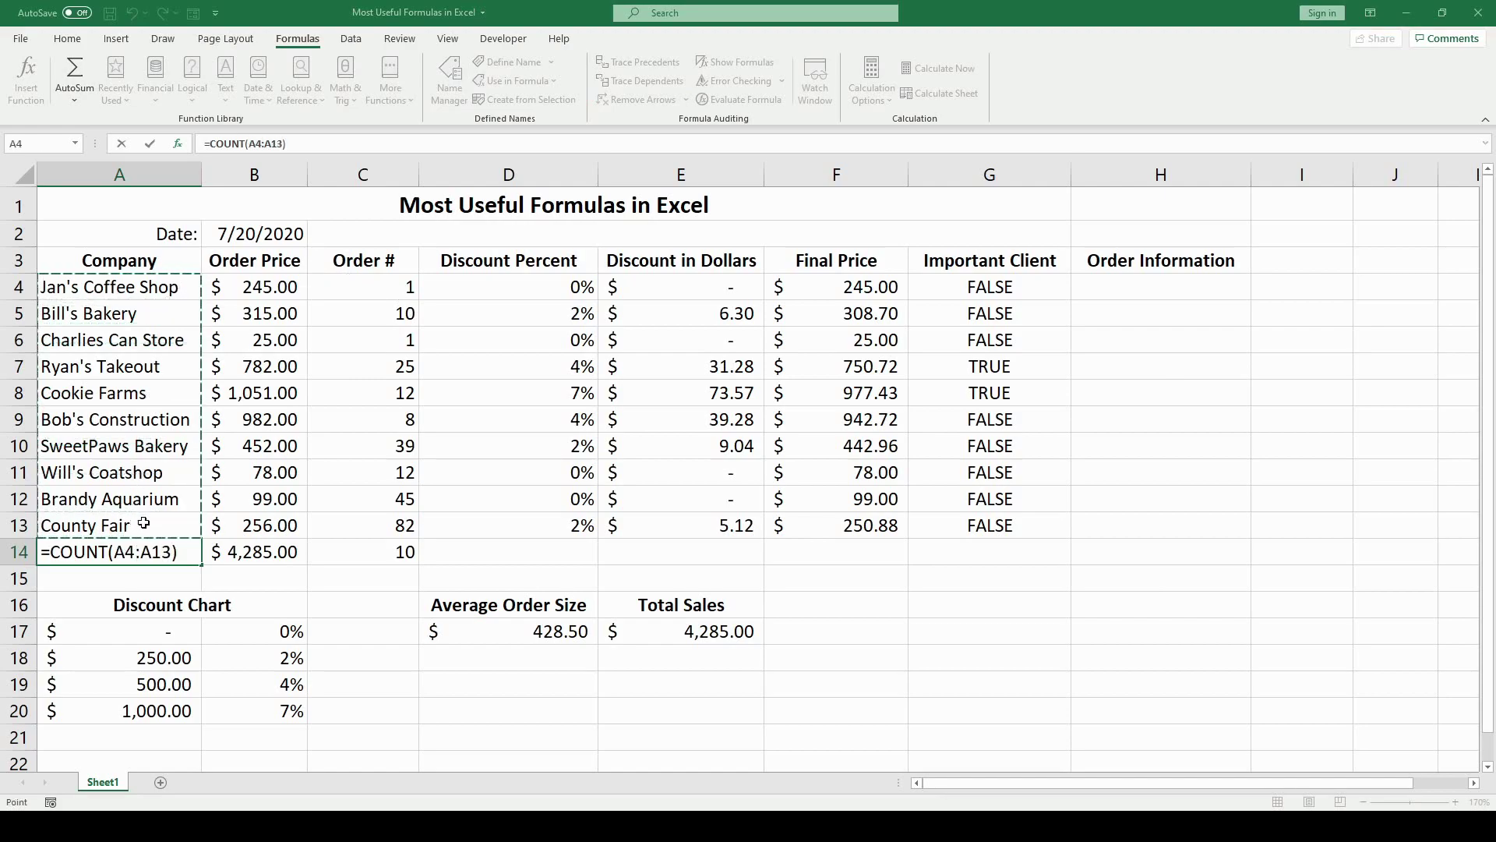
pyautogui.hotkey('ctrl', 'Return')
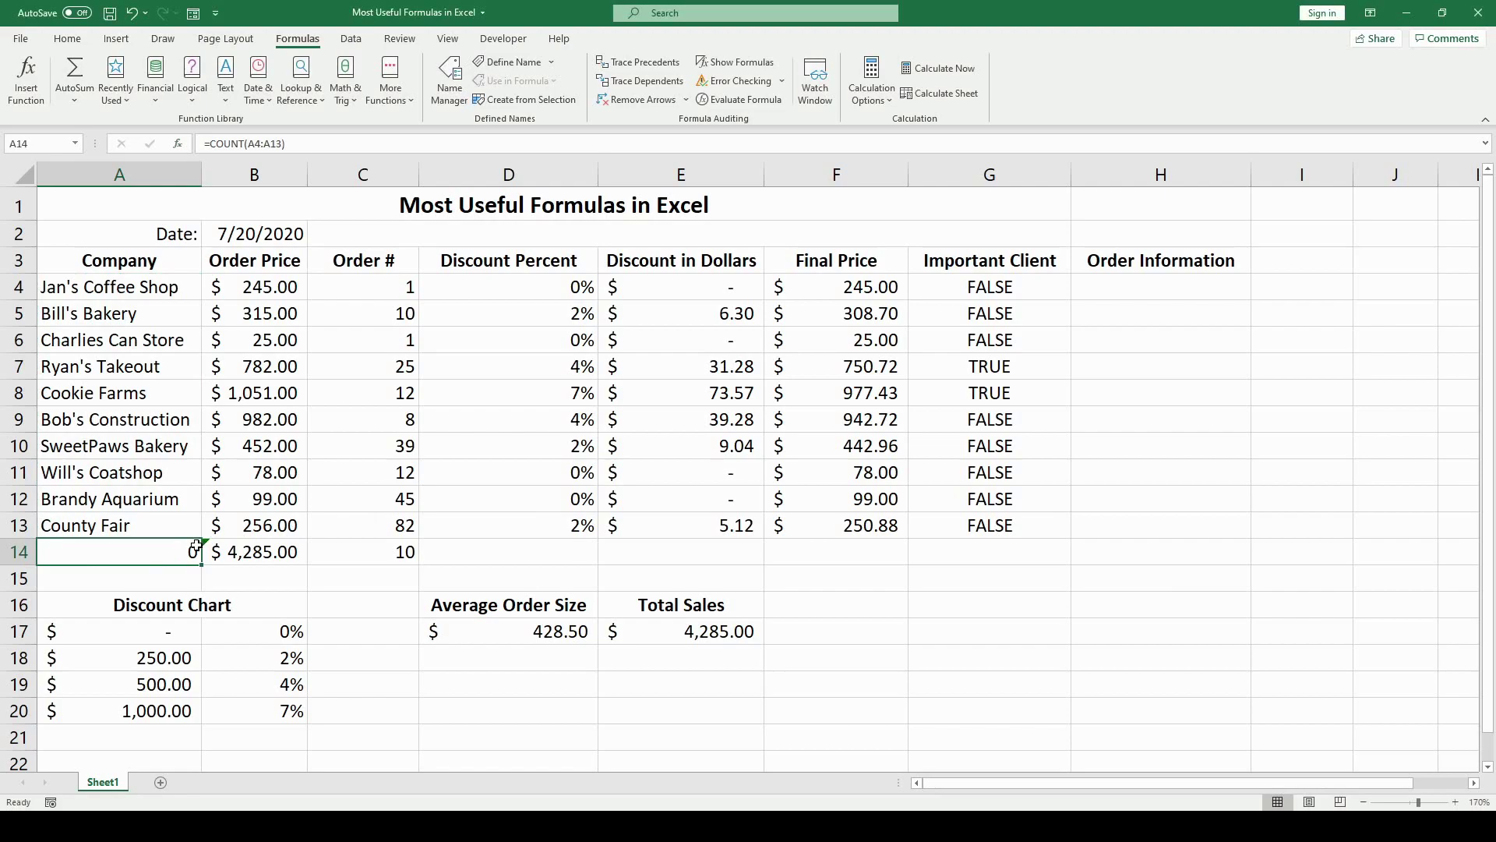
pyautogui.press('Delete')
# Enter =COUNTA(A4:A13) in A14 to count the company names, giving 10
pyautogui.click(33, 108)
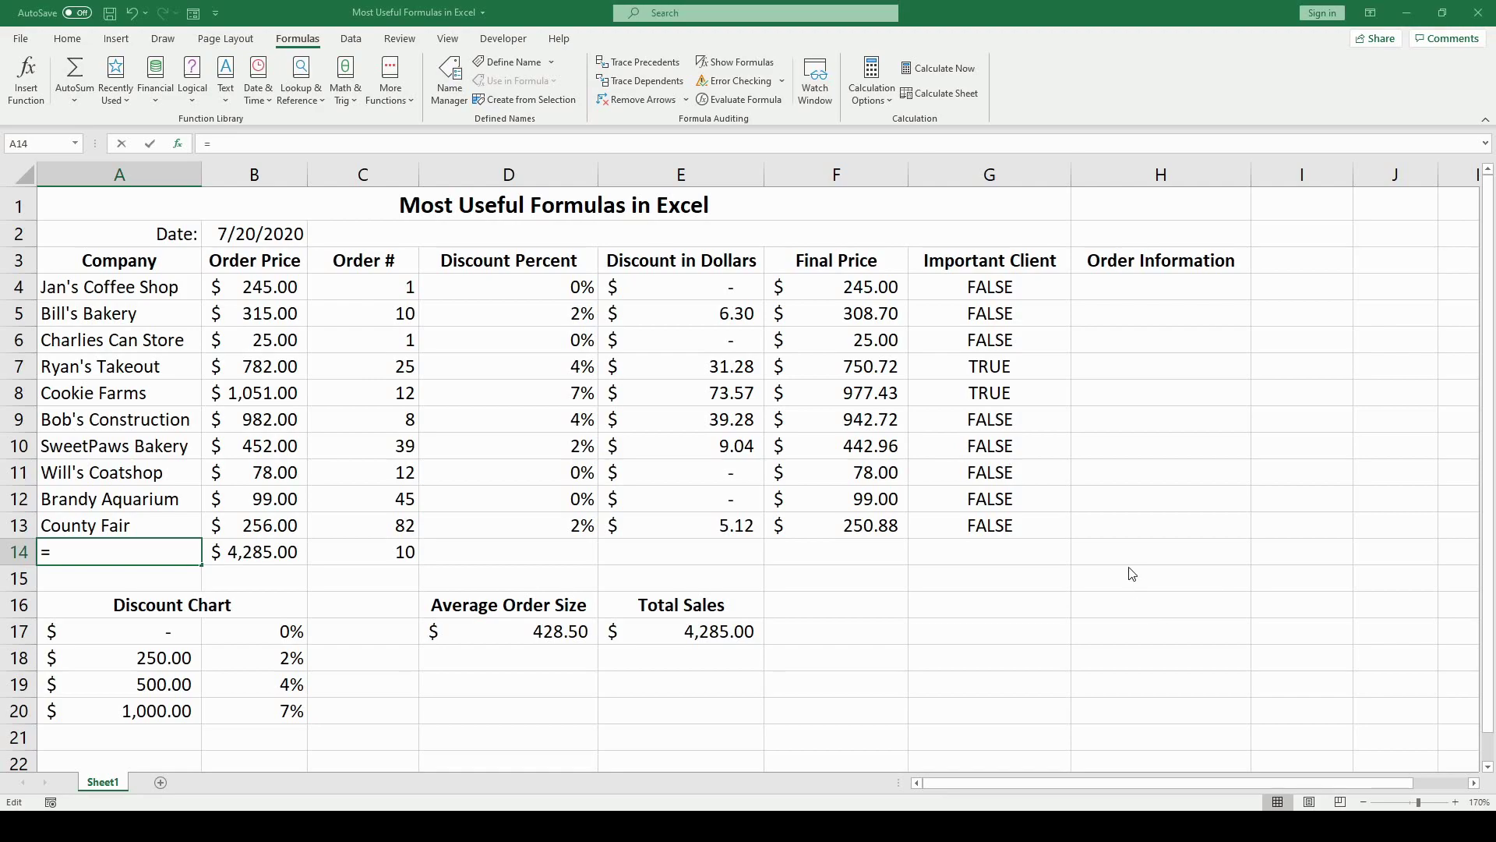
pyautogui.write('COUNTA()')
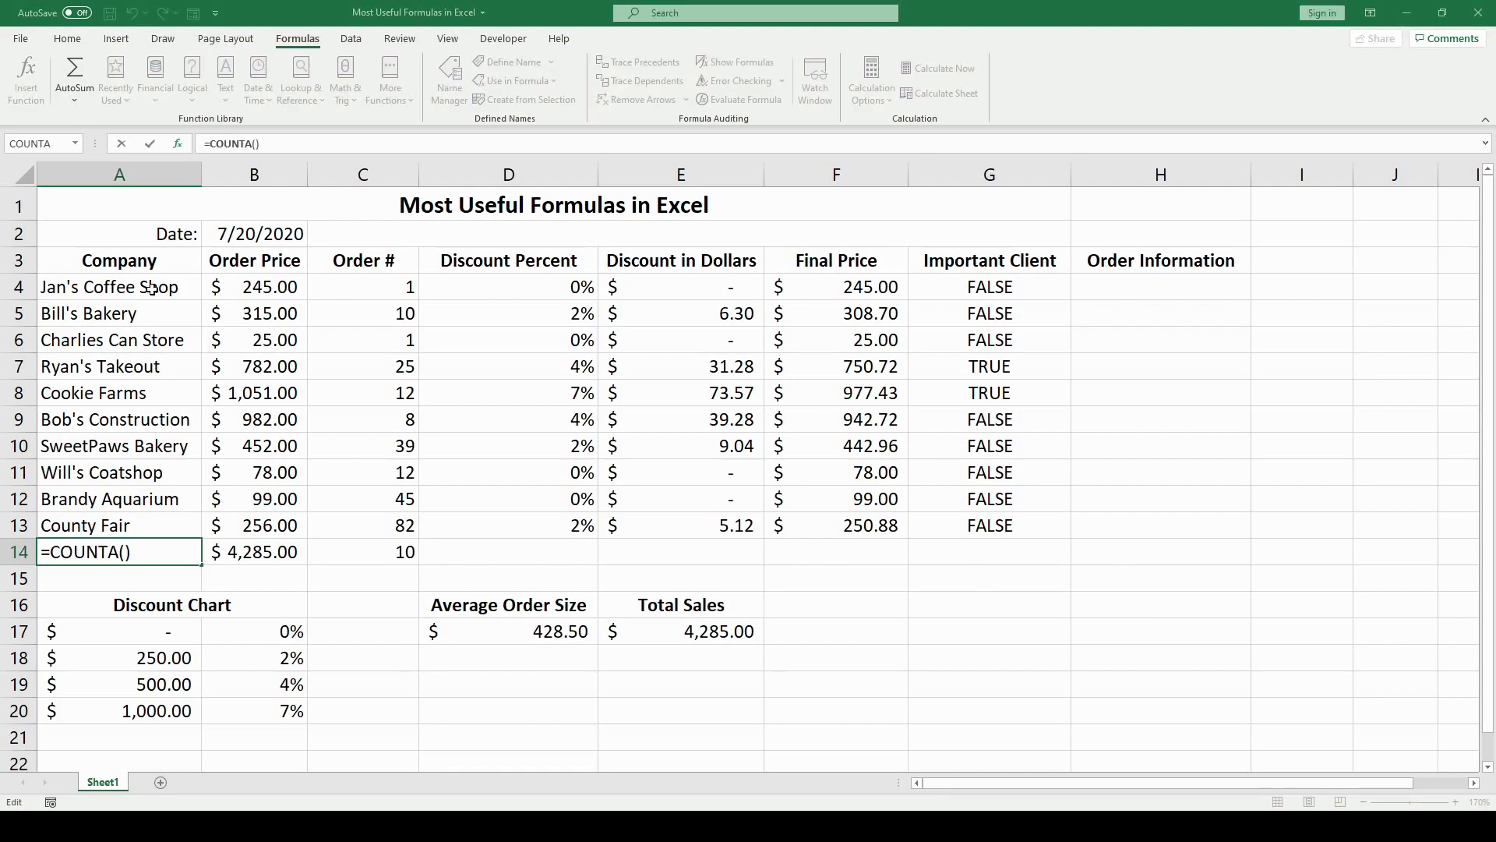
pyautogui.moveTo(152, 288); pyautogui.dragTo(156, 530)
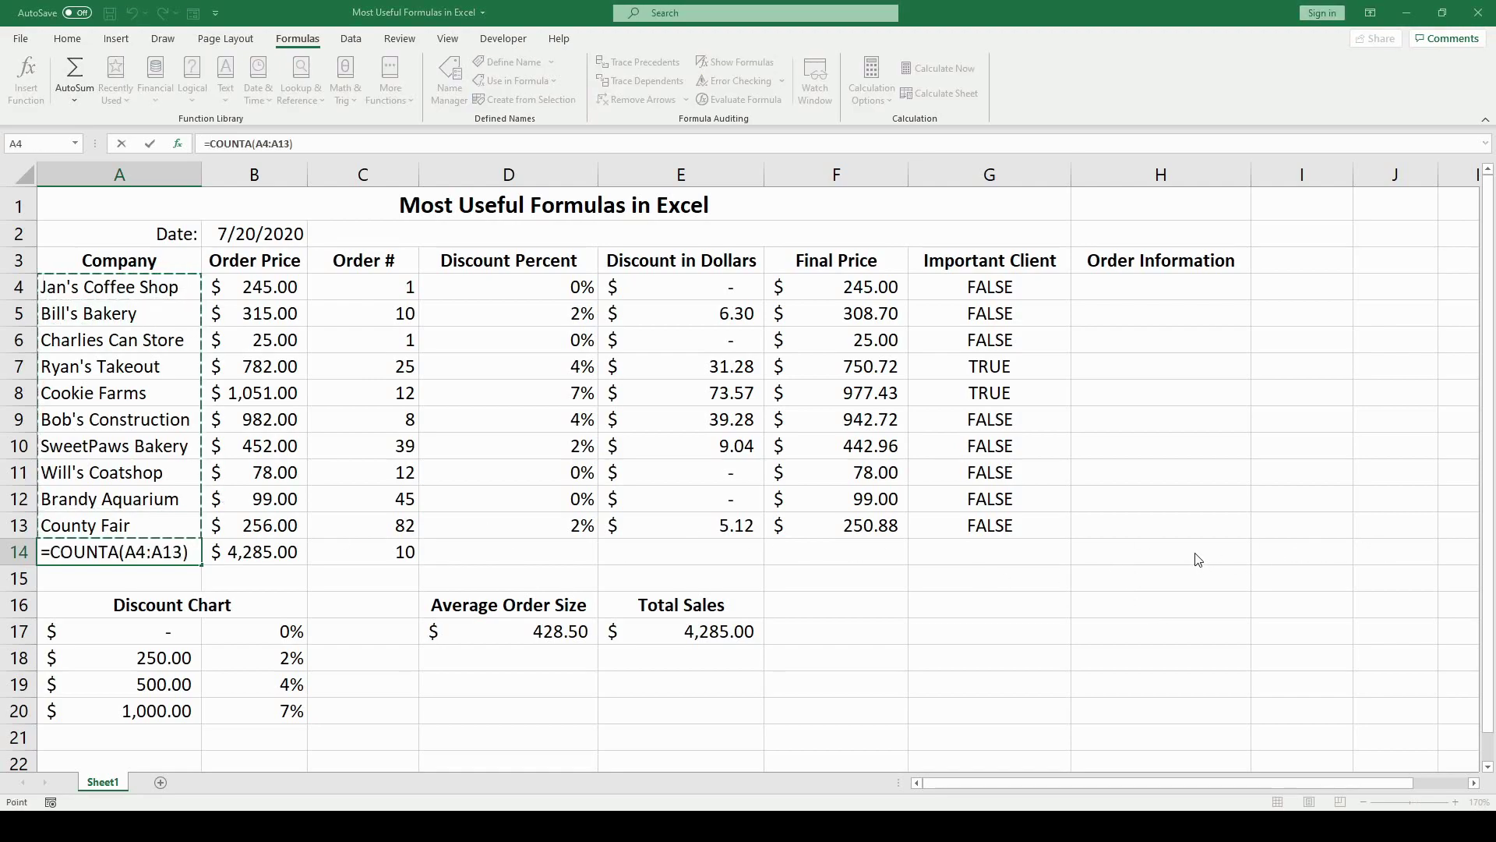
pyautogui.hotkey('ctrl', 'Return')
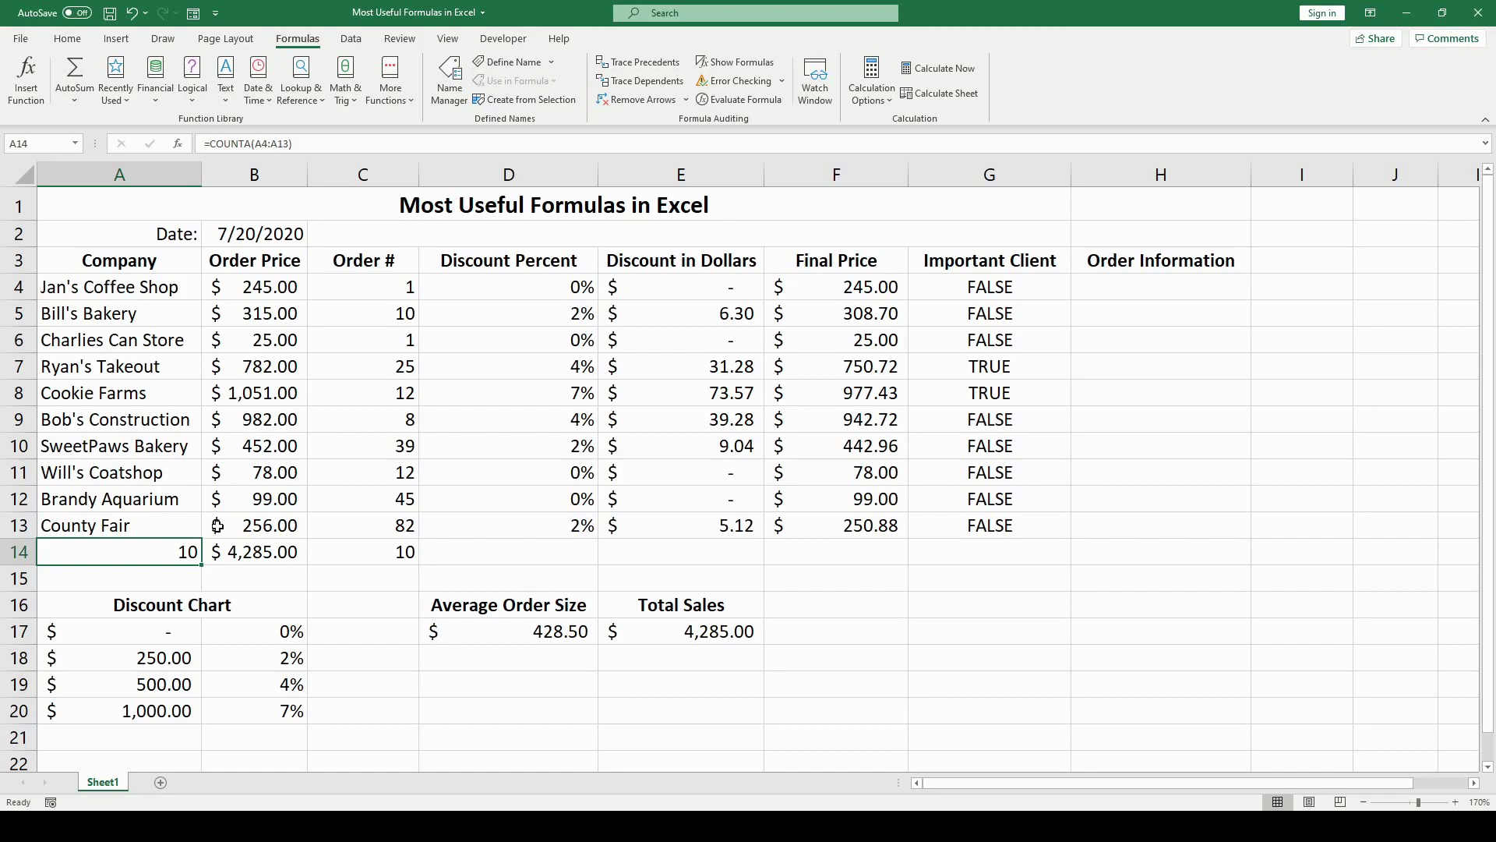
# Test the count by deleting SweetPaws Bakery from A10, then undo to restore it
pyautogui.click(234, 603)
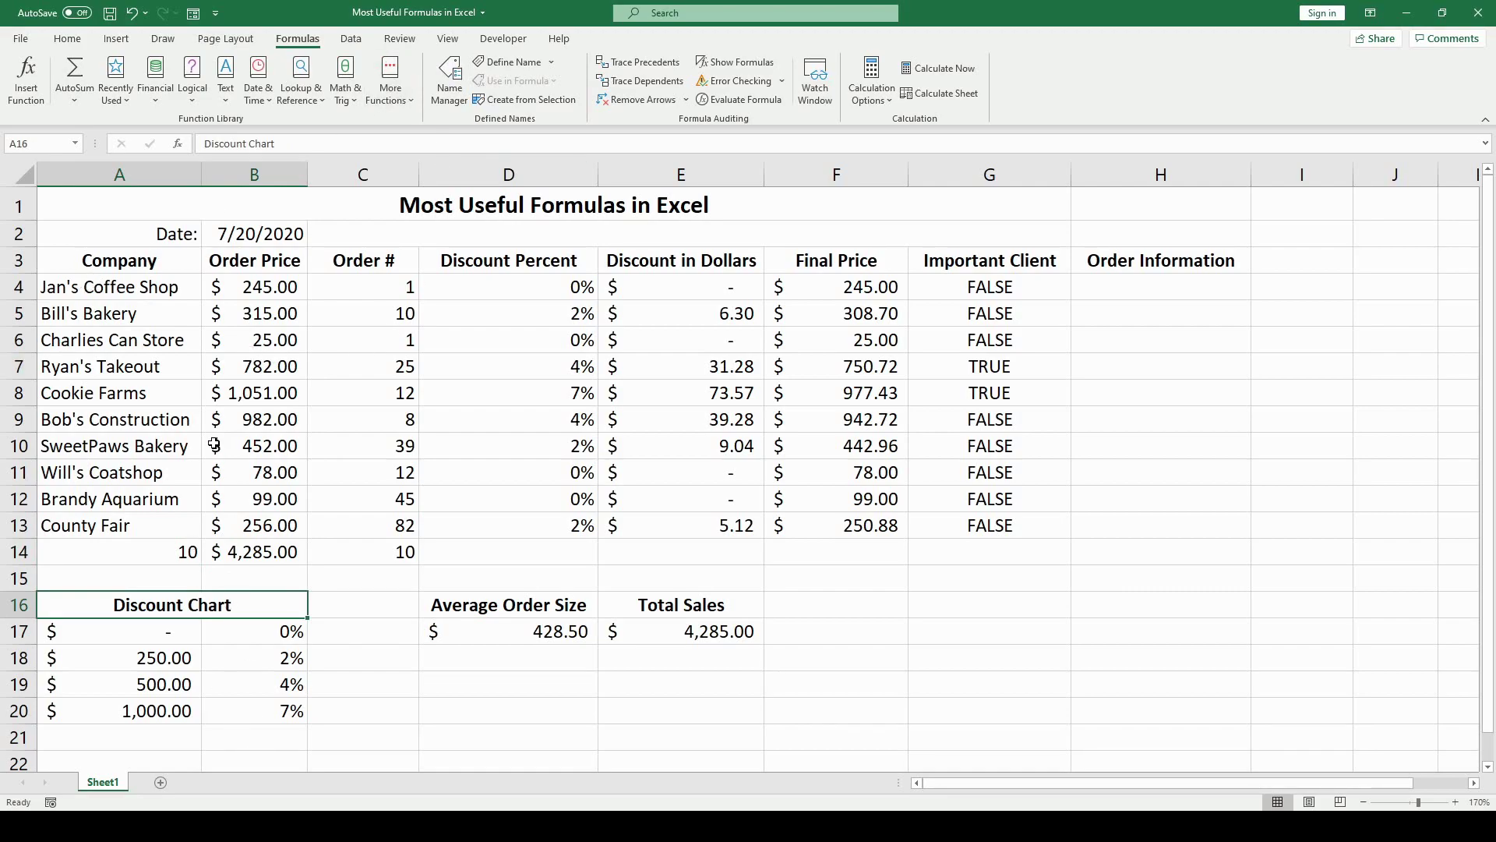
pyautogui.click(143, 451)
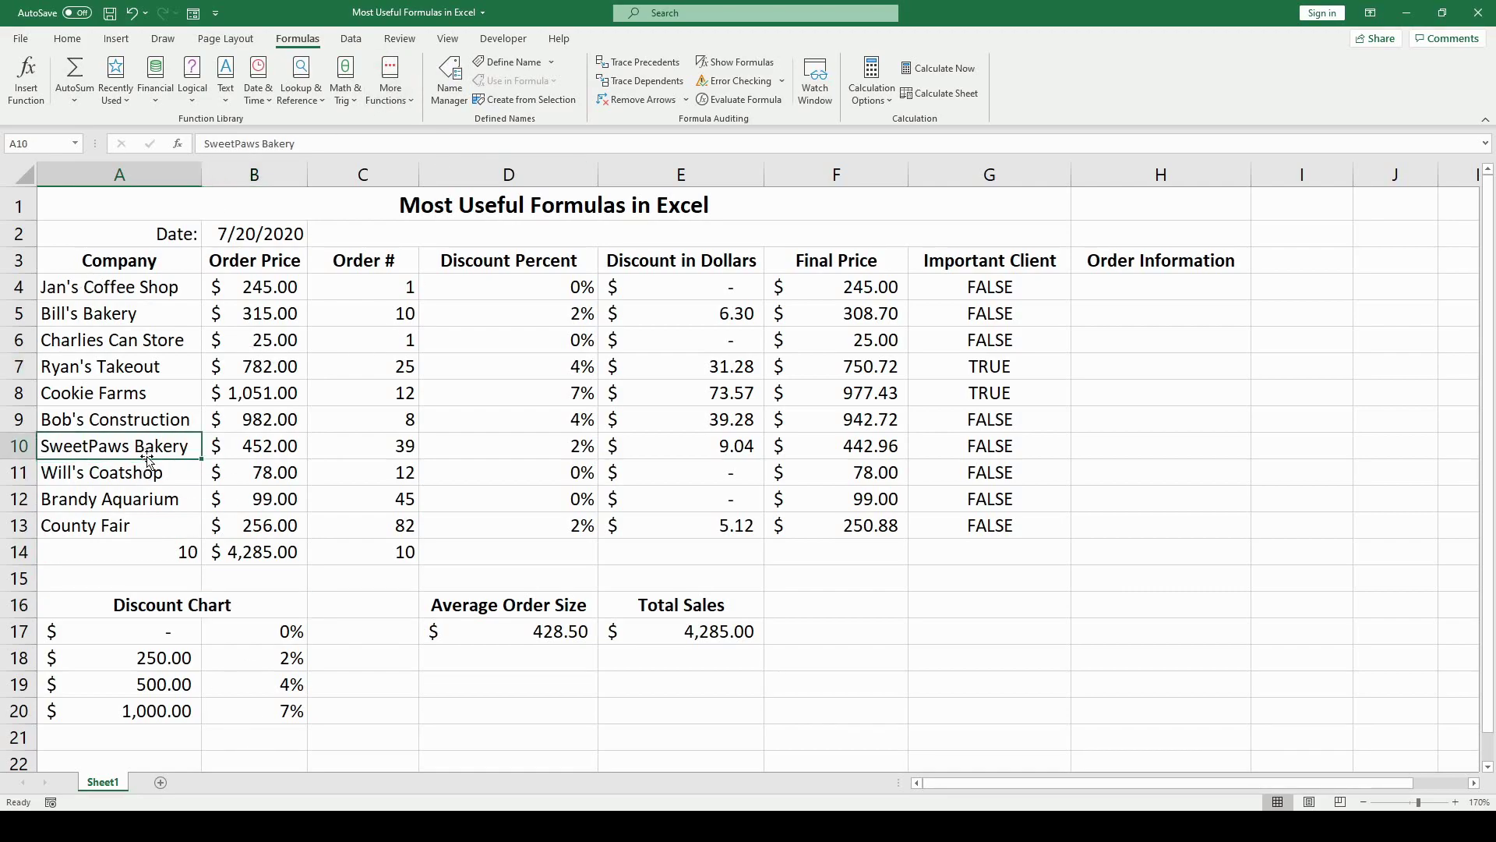
pyautogui.press('Delete')
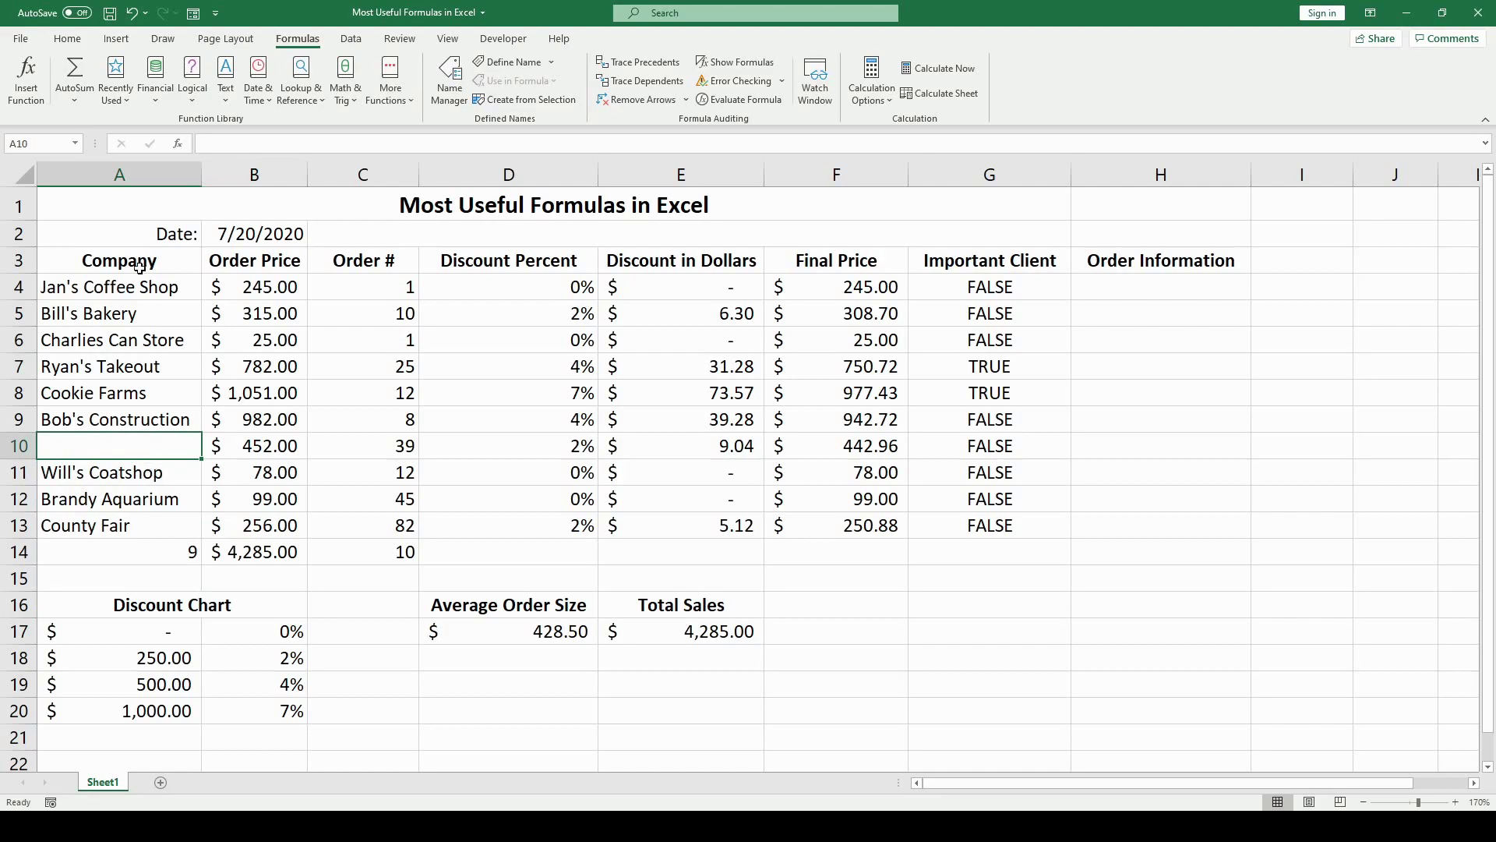
pyautogui.click(131, 13)
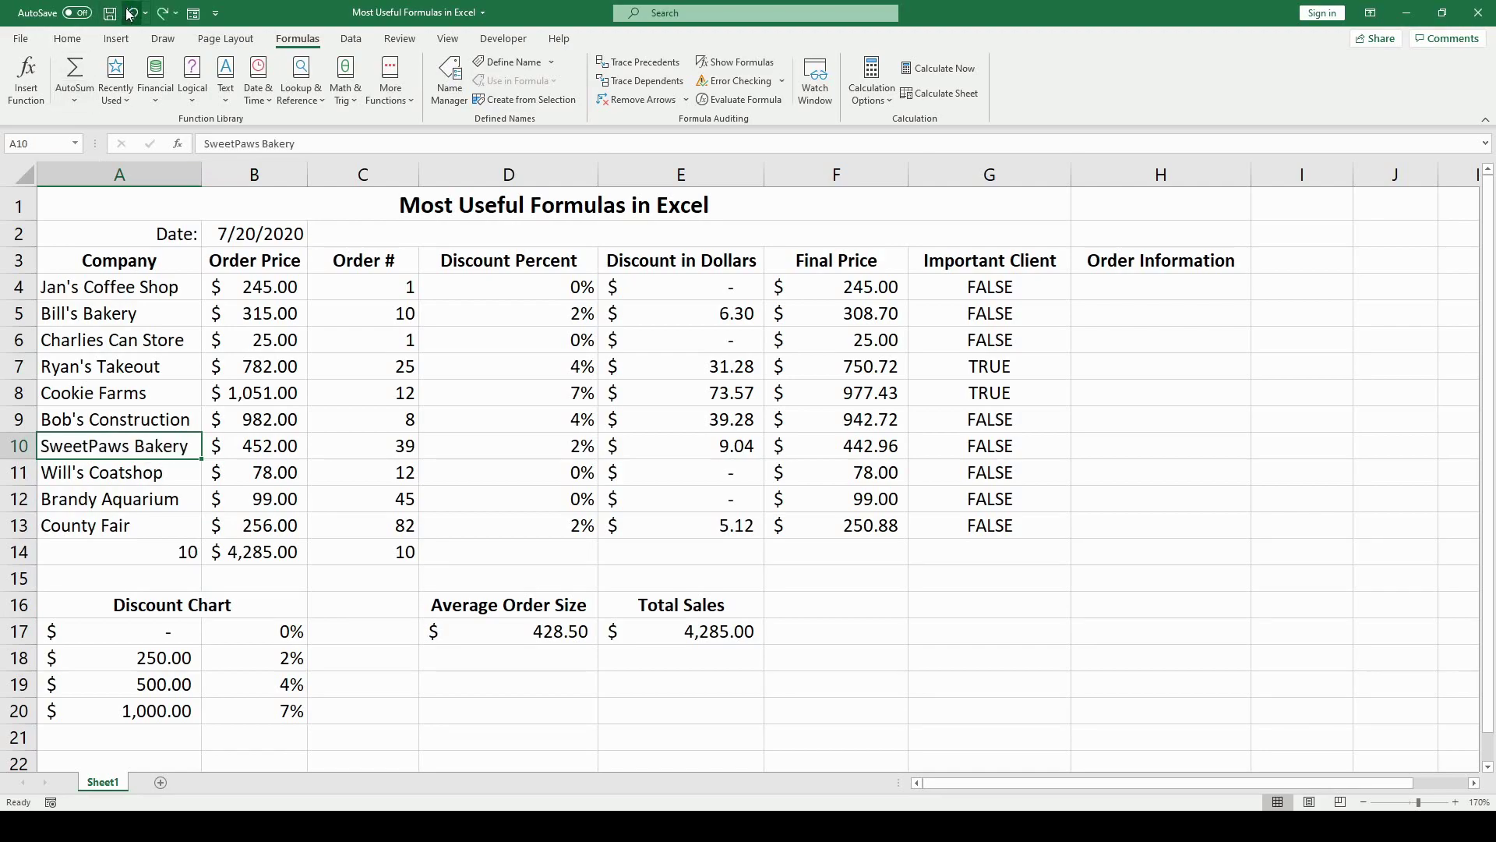
pyautogui.click(327, 588)
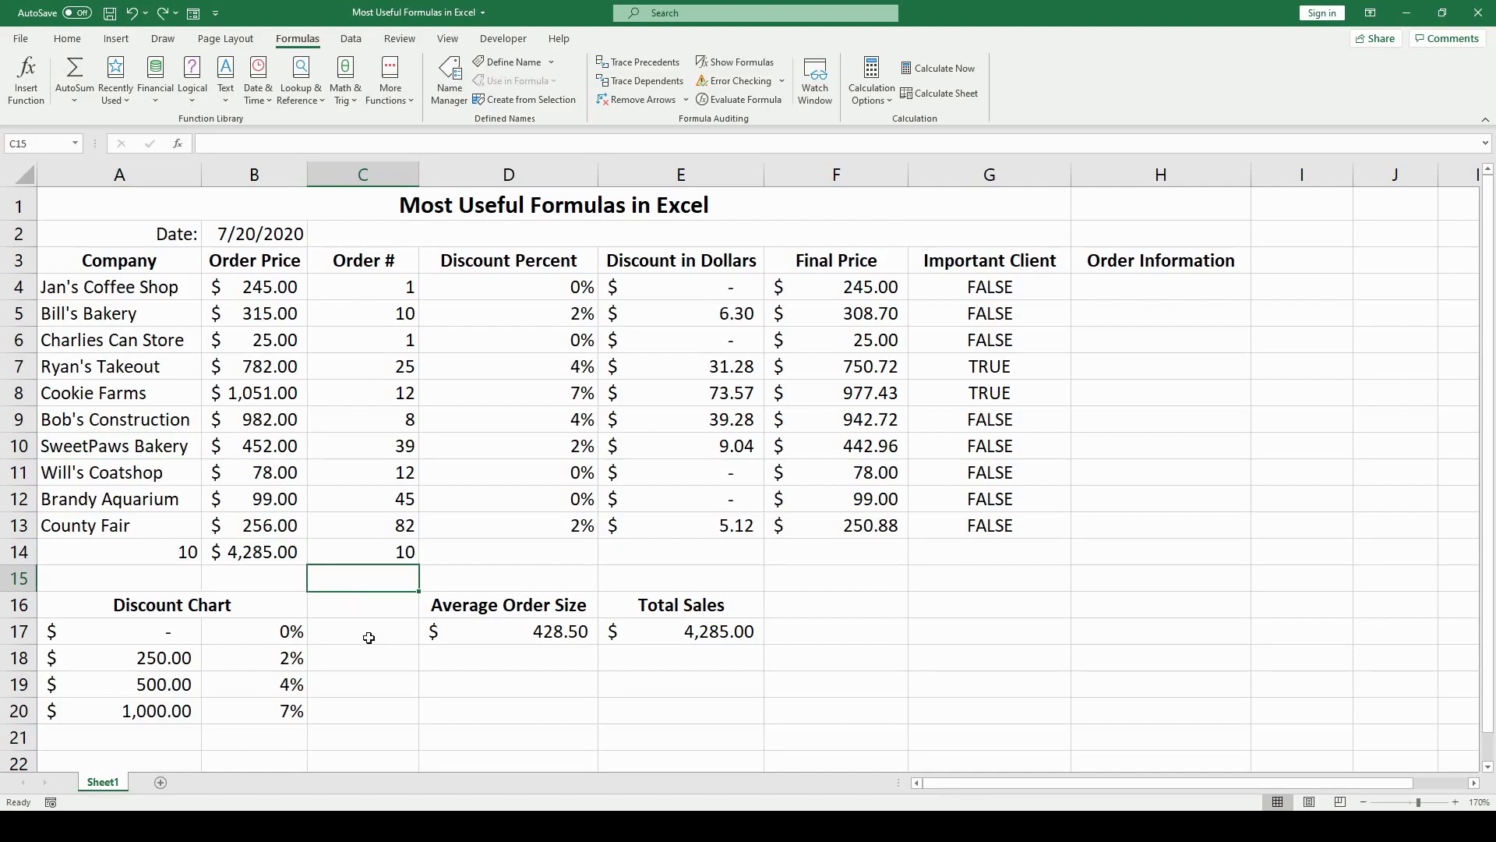
# Begin an empty =CONCATENATE() formula in Order Information cell H4
pyautogui.click(1128, 287)
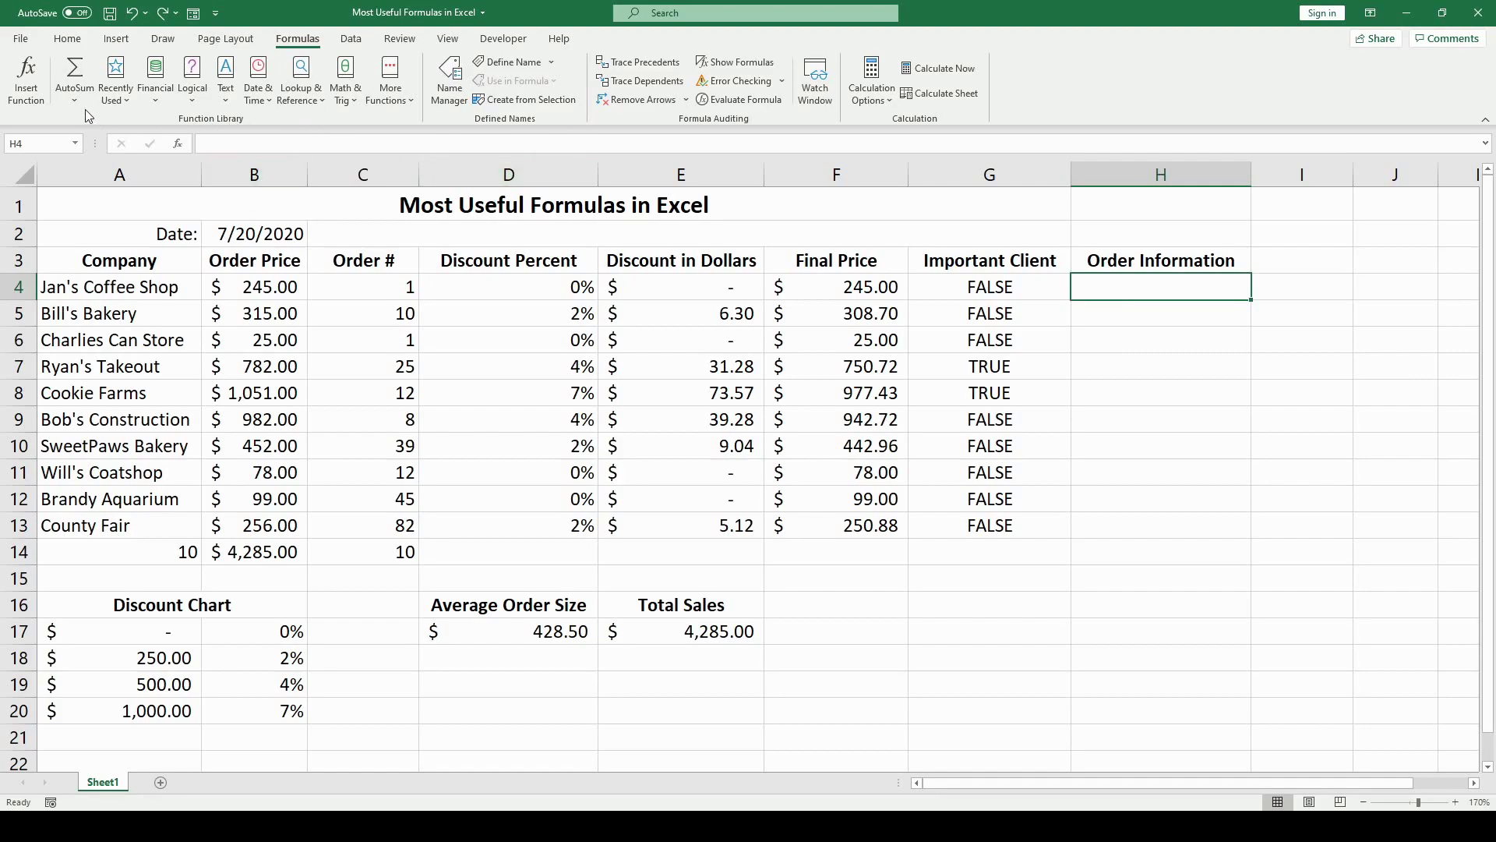
pyautogui.write('=')
pyautogui.write('CONCATENATE()')
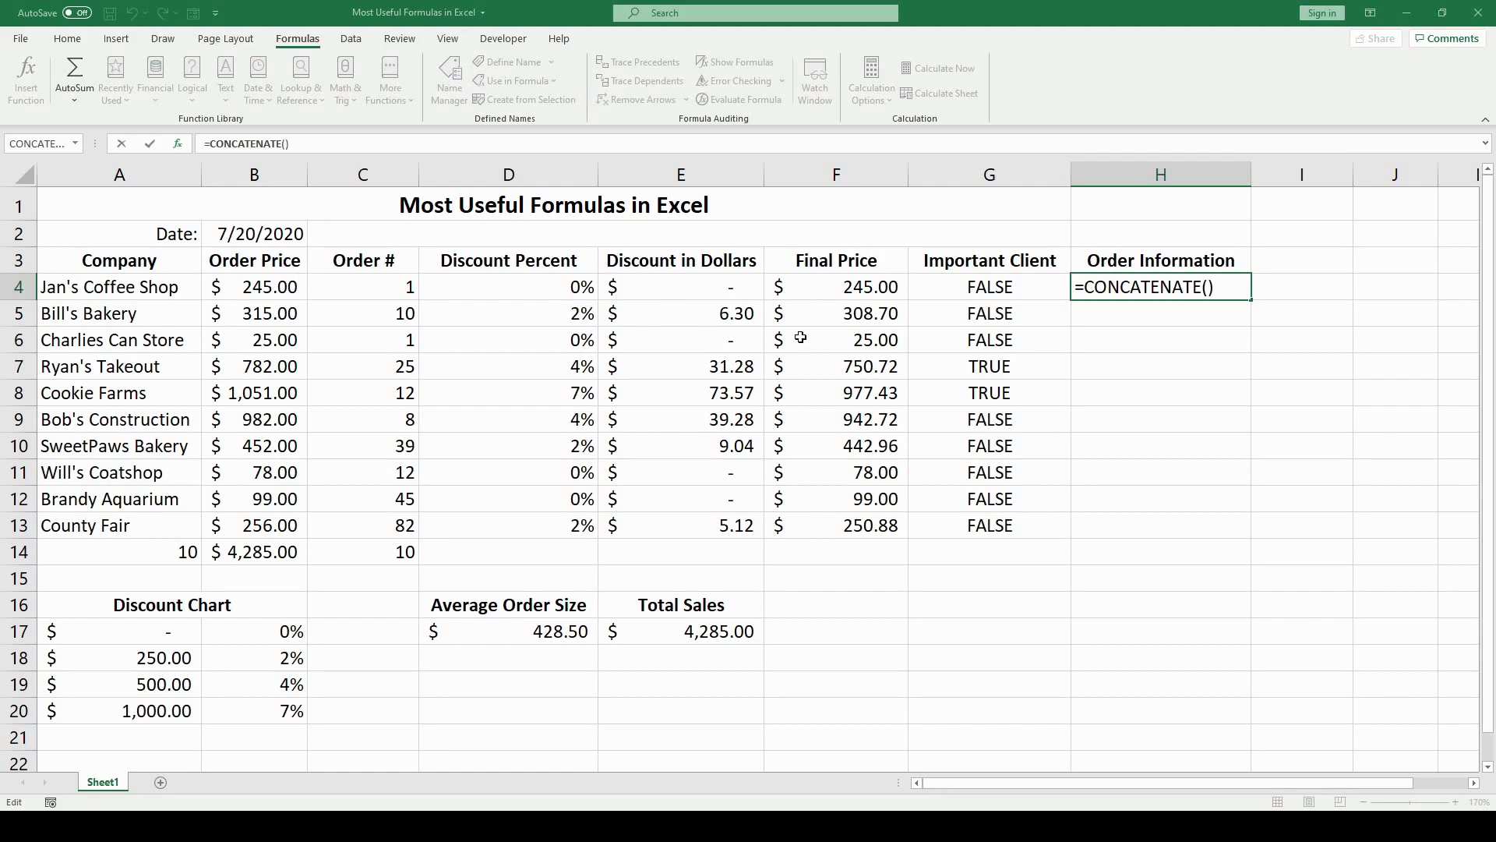
# Complete H4 as =CONCATENATE(A4," - ",C4), showing "Jan's Coffee Shop - 1"
pyautogui.click(74, 285)
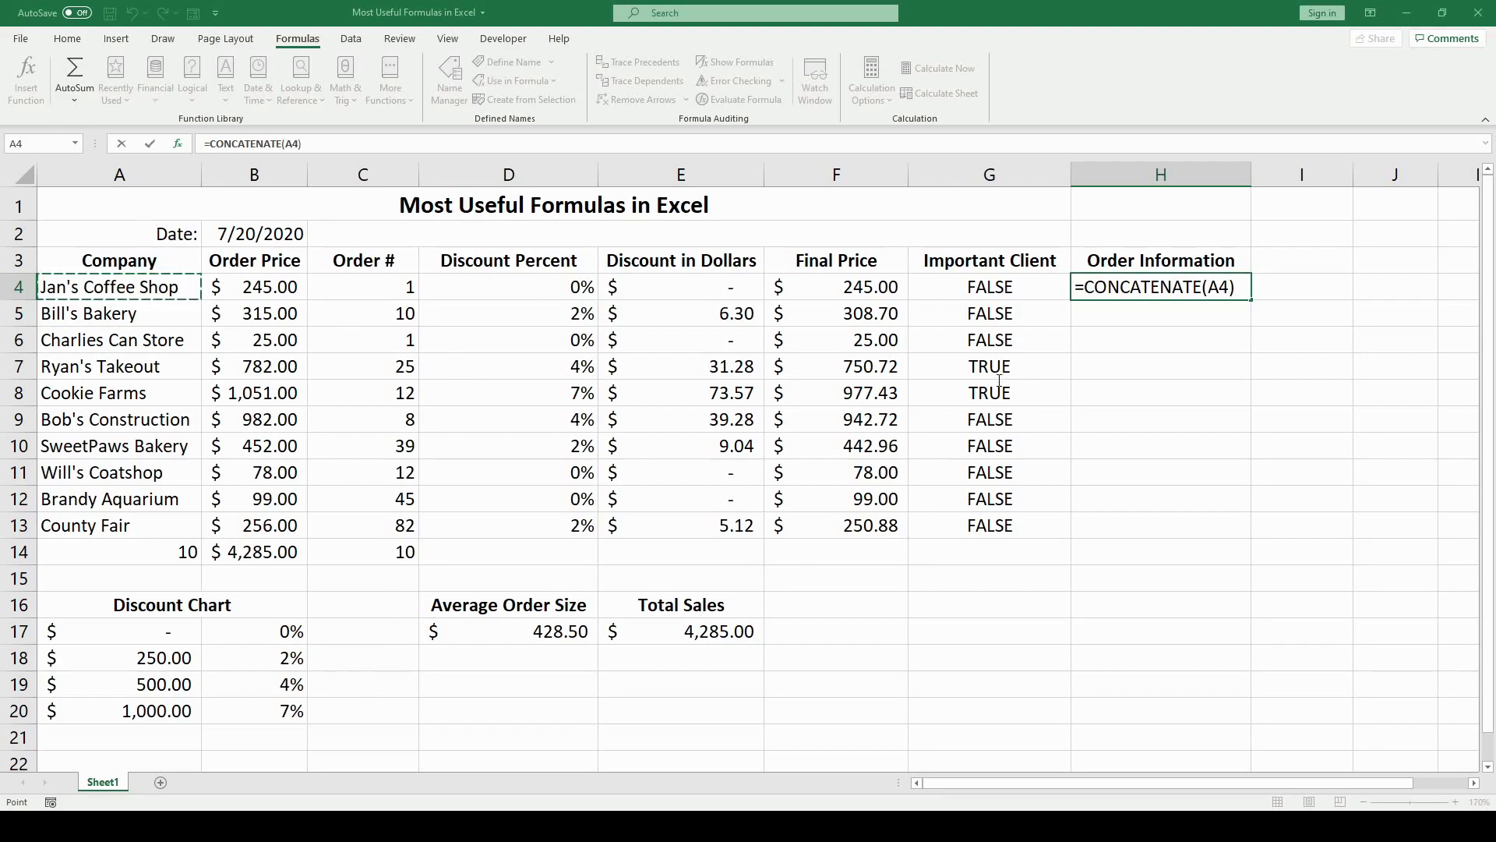
pyautogui.press('F2')
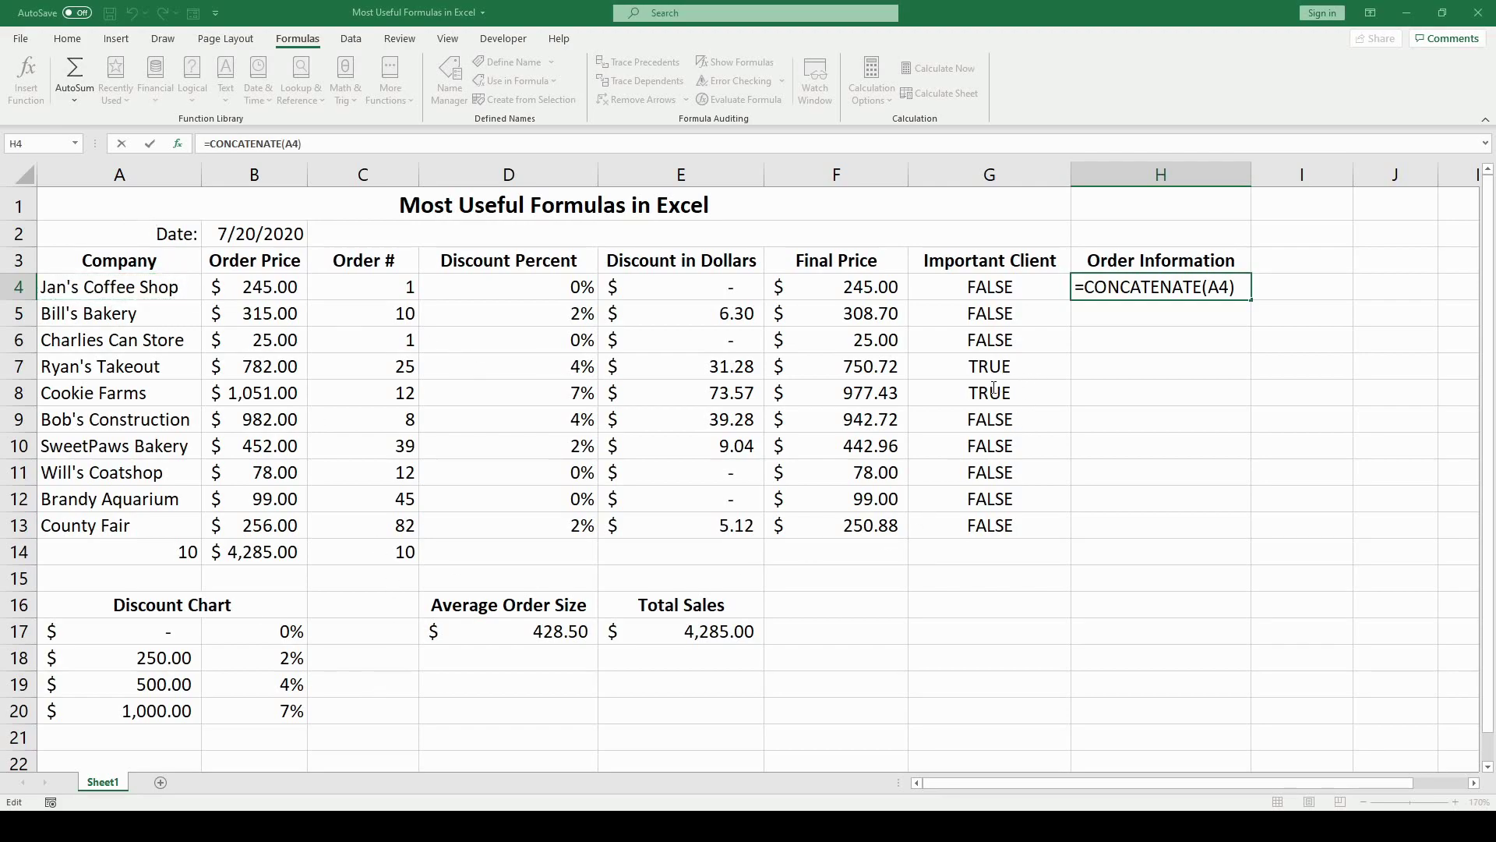
pyautogui.write('," ')
pyautogui.write('-')
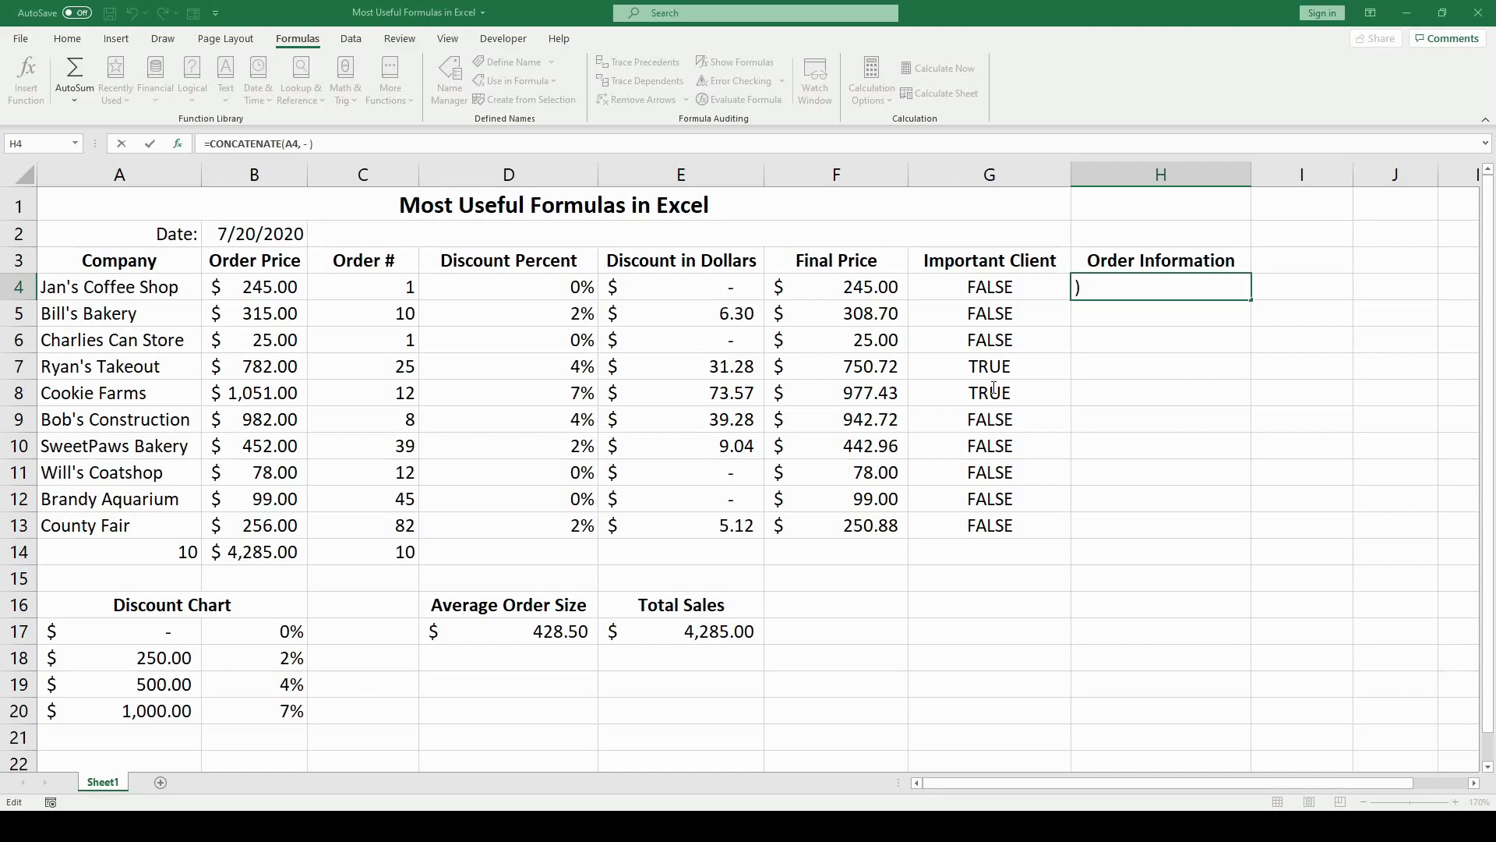
pyautogui.write(' "')
pyautogui.press('Left')
pyautogui.press('Left')
pyautogui.press('Left')
pyautogui.press('Left')
pyautogui.write('"')
pyautogui.press('Right')
pyautogui.press('Right')
pyautogui.press('Right')
pyautogui.press('Right')
pyautogui.write(',')
pyautogui.click(382, 286)
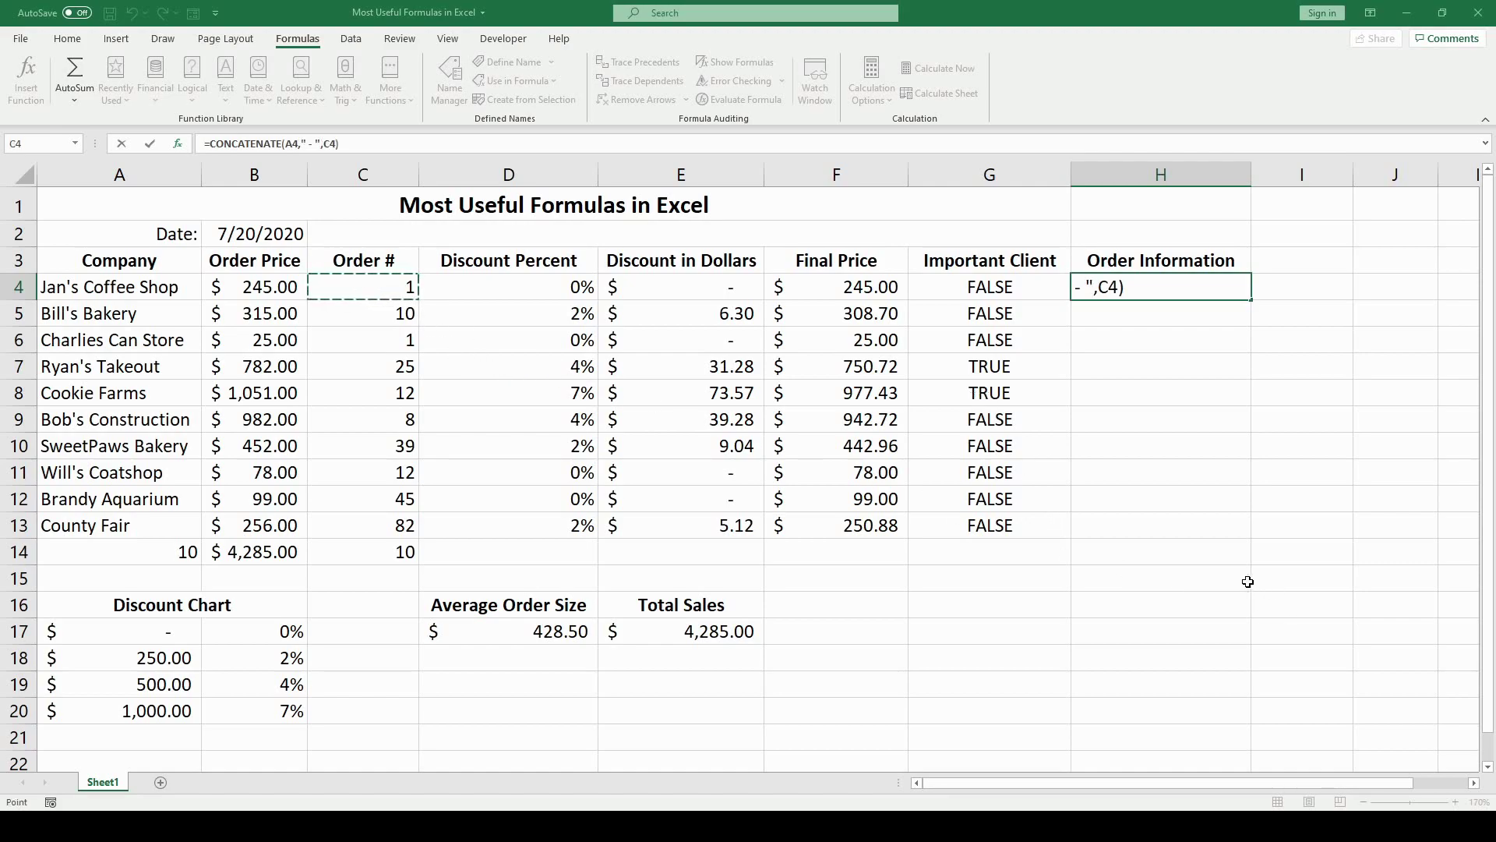
pyautogui.press('Return')
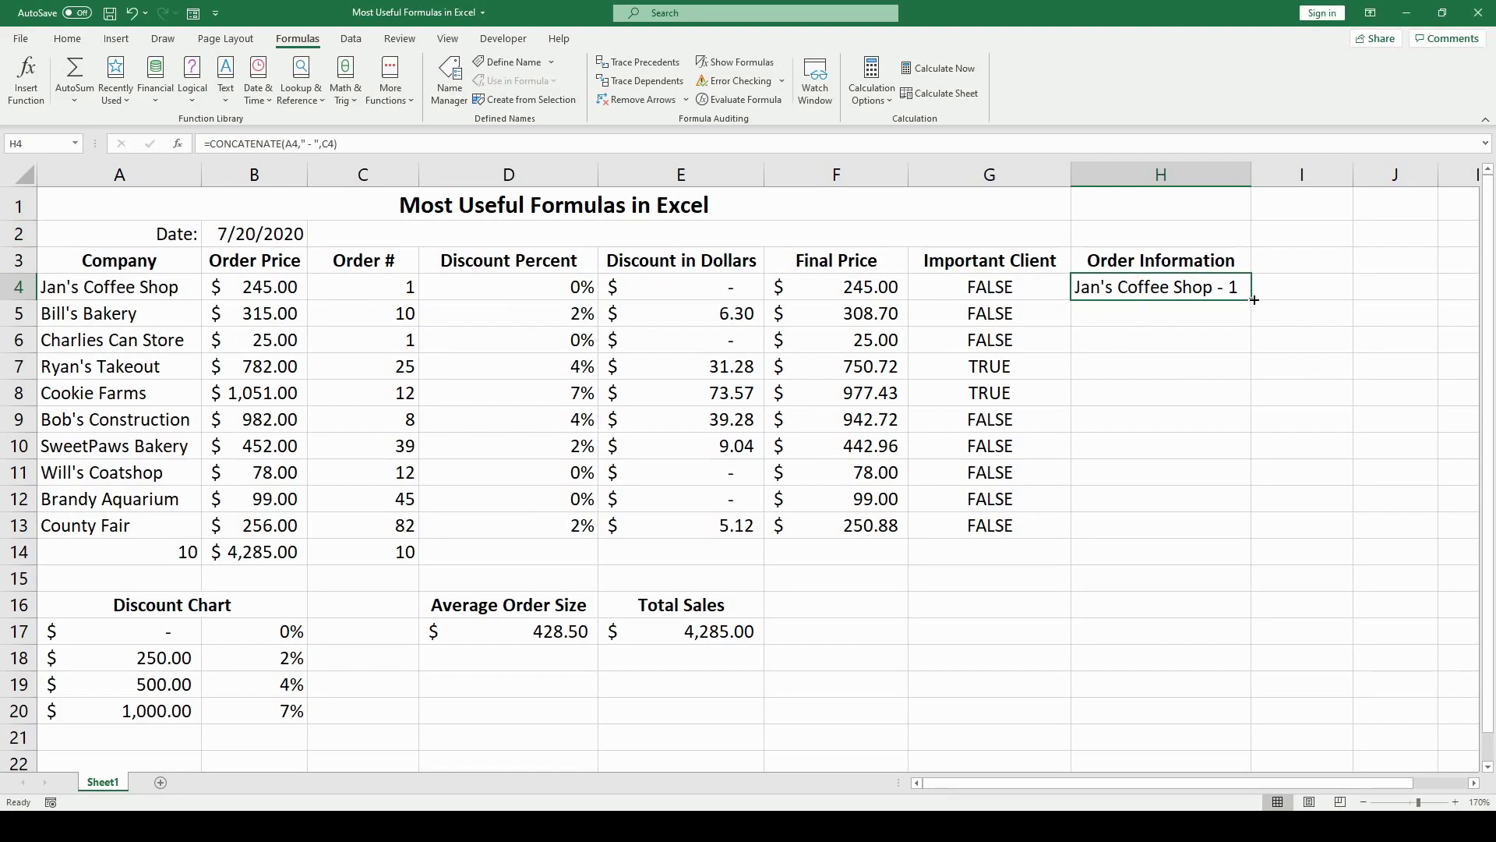
# Fill the H4 formula down to H13 and widen column H to fit entries like County Fair - 82
pyautogui.moveTo(1252, 299); pyautogui.dragTo(1248, 537)
pyautogui.click(1360, 366)
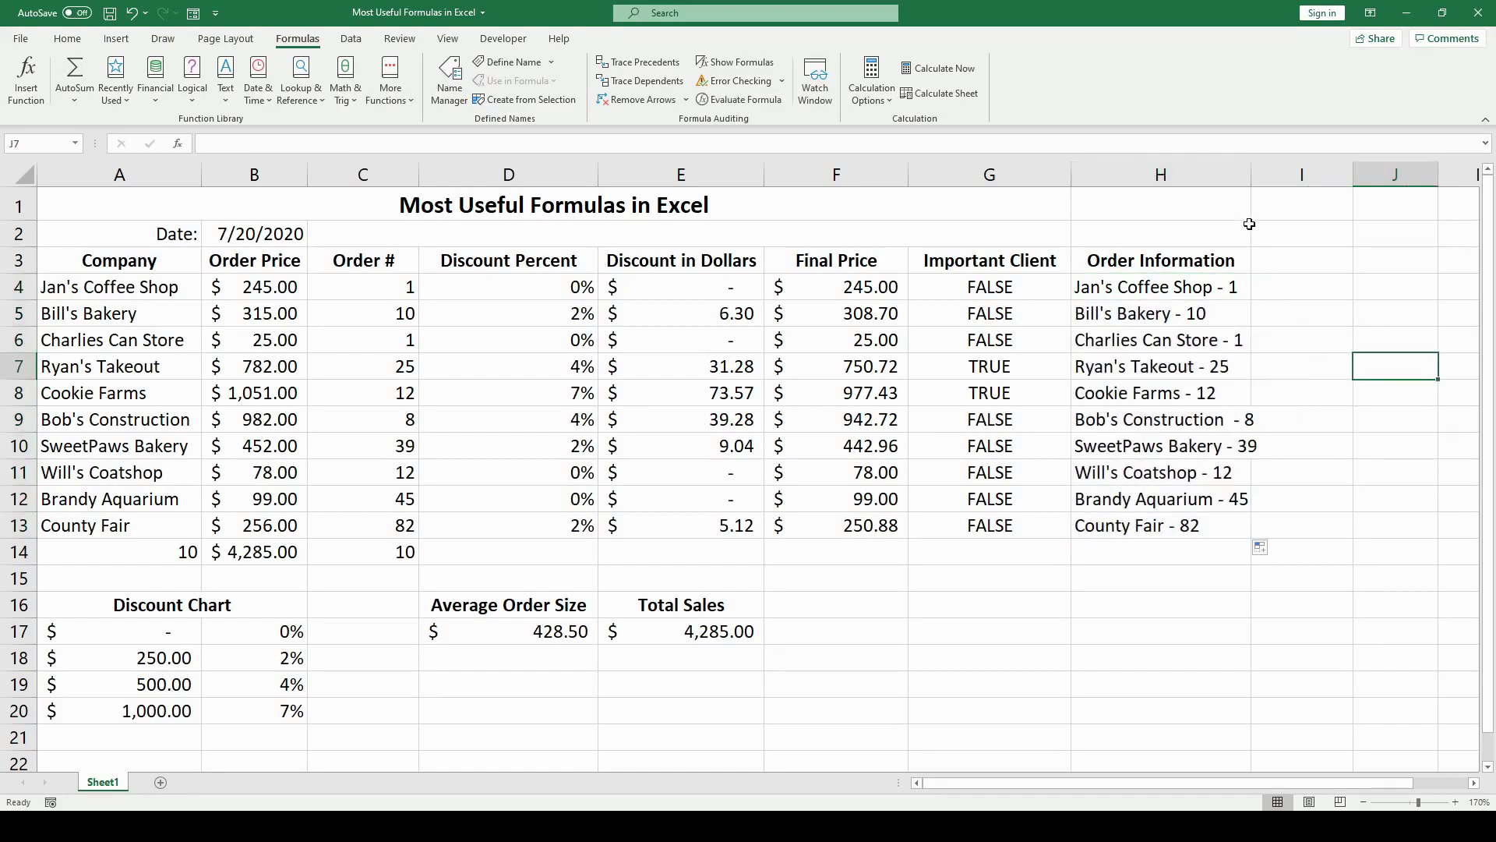
pyautogui.moveTo(1267, 185)
pyautogui.mouseDown()
pyautogui.moveTo(1299, 184)
pyautogui.moveTo(1279, 184)
pyautogui.mouseUp()
pyautogui.click(1443, 411)
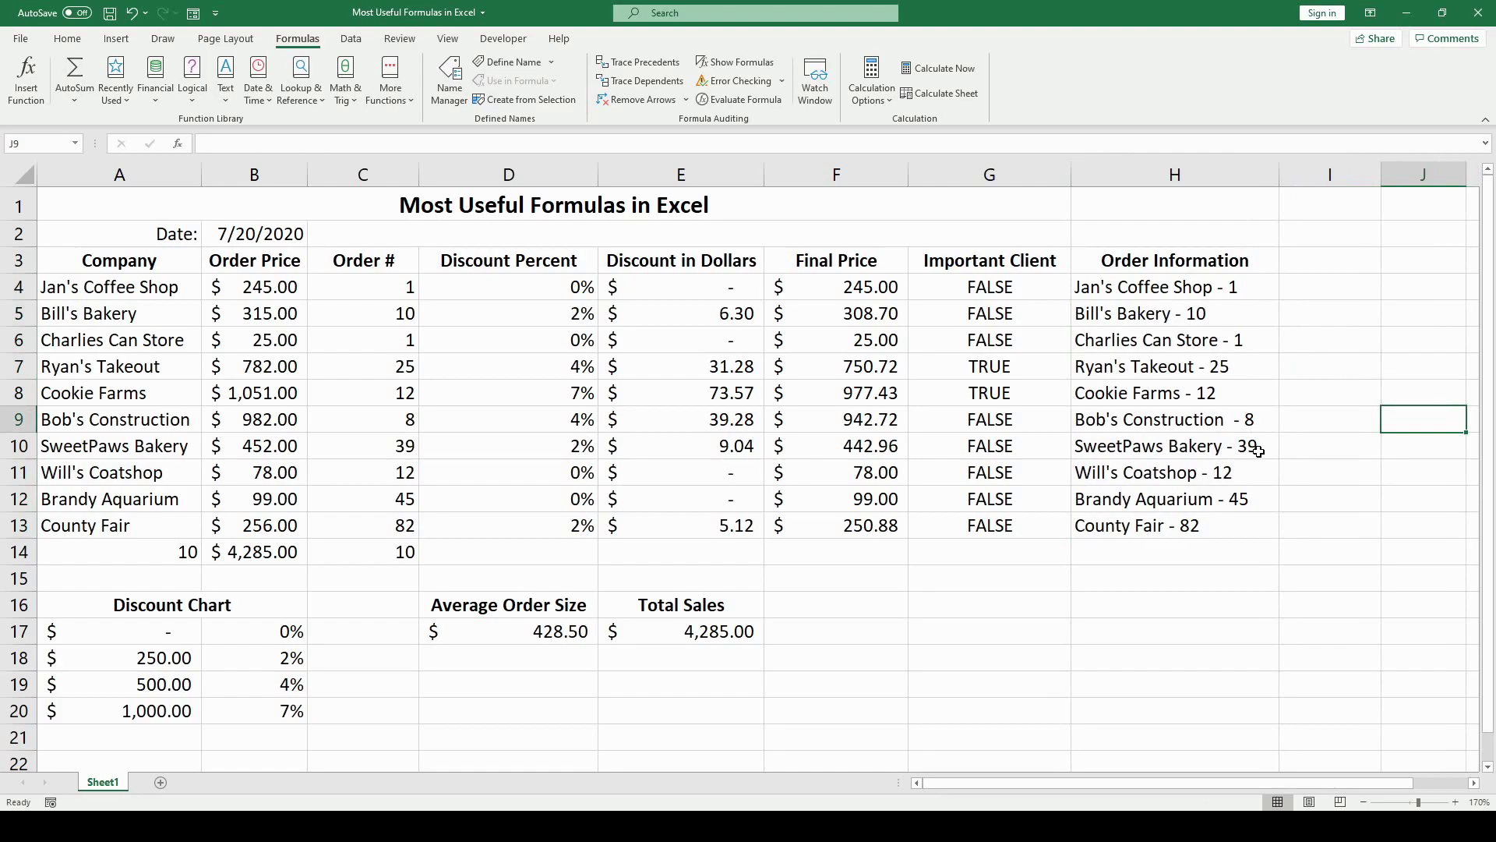